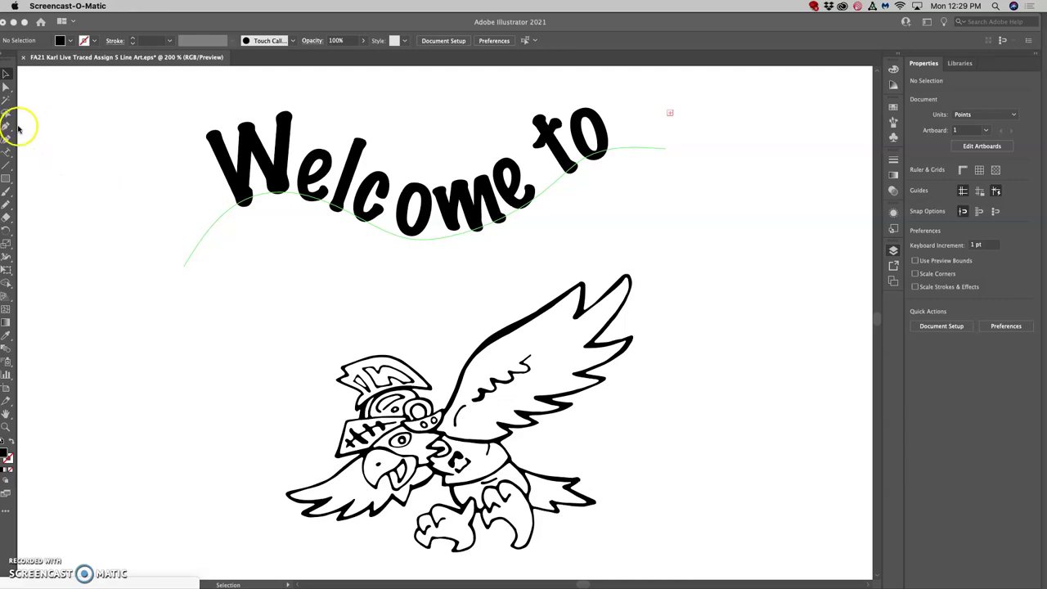
- Draw a wavy Pencil path about 142 pt wide and 26 pt high between the "Welcome to" text and the bird
left_click(122, 22)
key("F7")
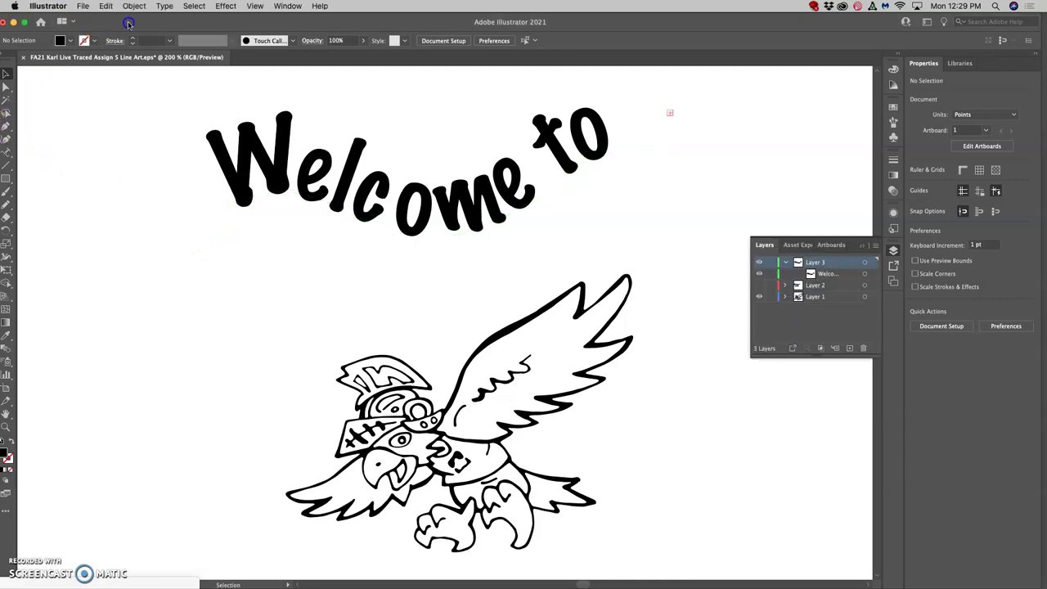
left_click(11, 205)
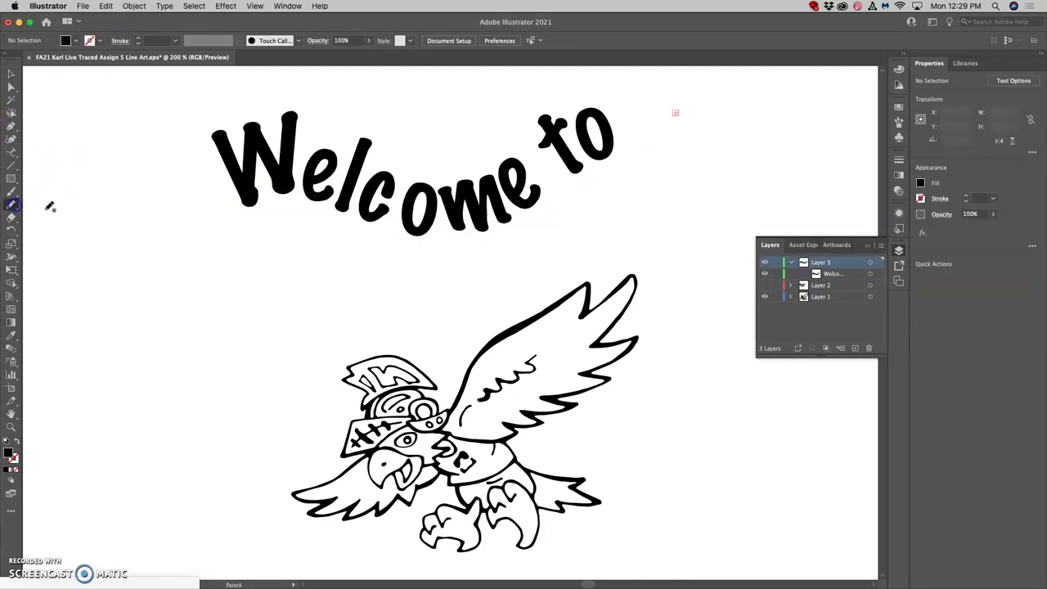
mouse_move(356, 311)
left_mouse_down()
mouse_move(450, 321)
mouse_move(537, 282)
left_mouse_up()
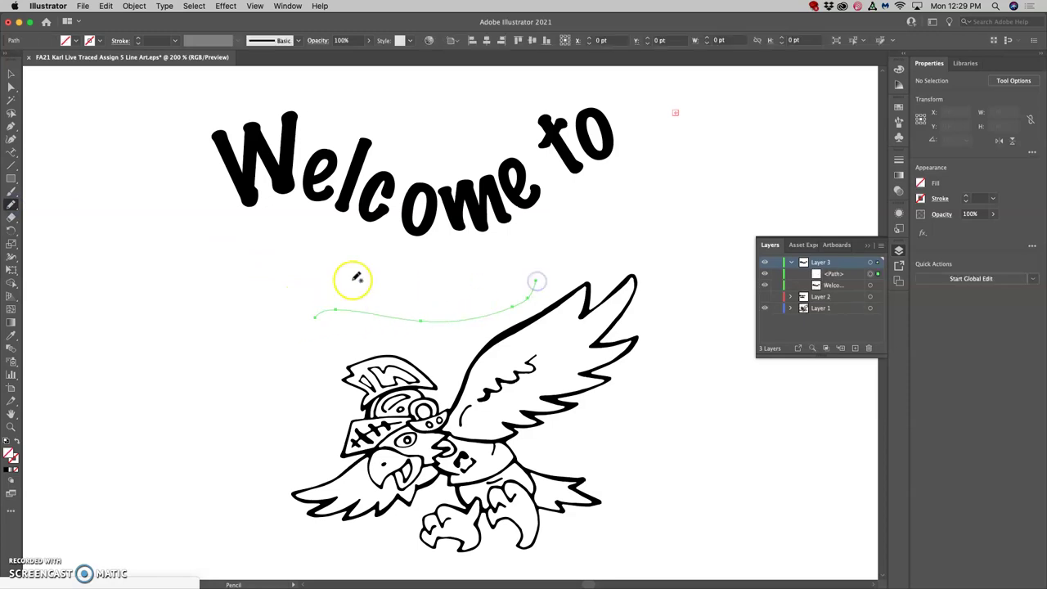
- Add type on a path along the newly drawn curve, reading "the Nest"
left_click(13, 156)
left_click(327, 308)
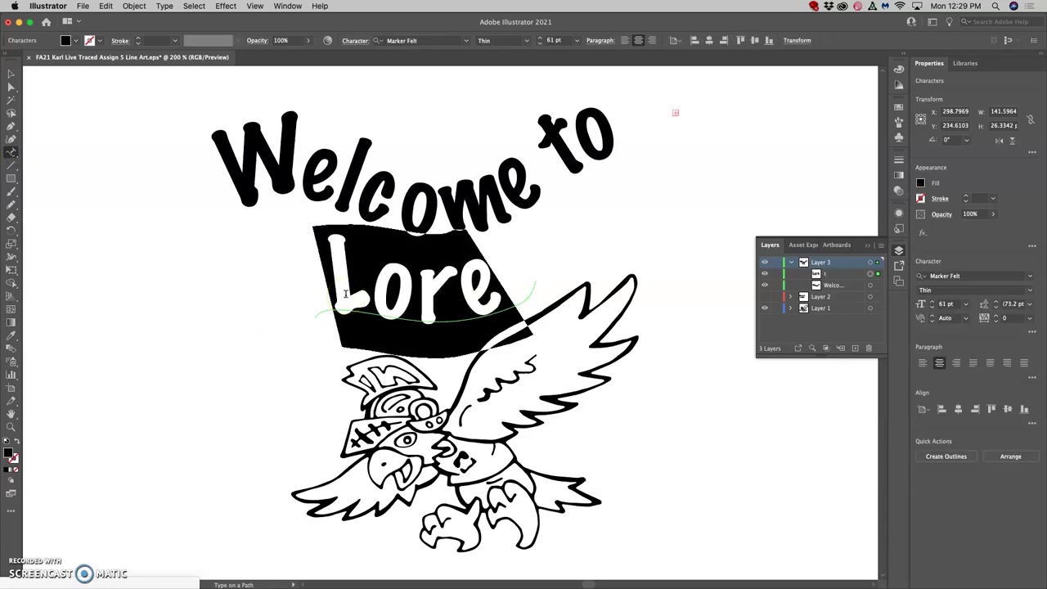
type("the")
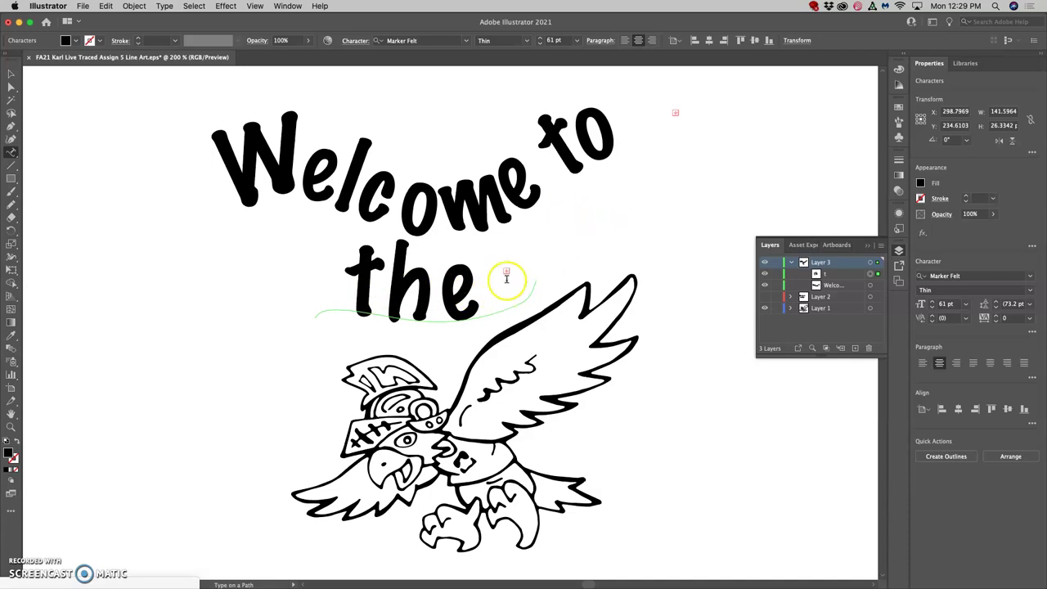
- Set the font size of the word "the" on the lower curve to 33 pt
left_click_drag(467, 300, 345, 296)
left_click(539, 44)
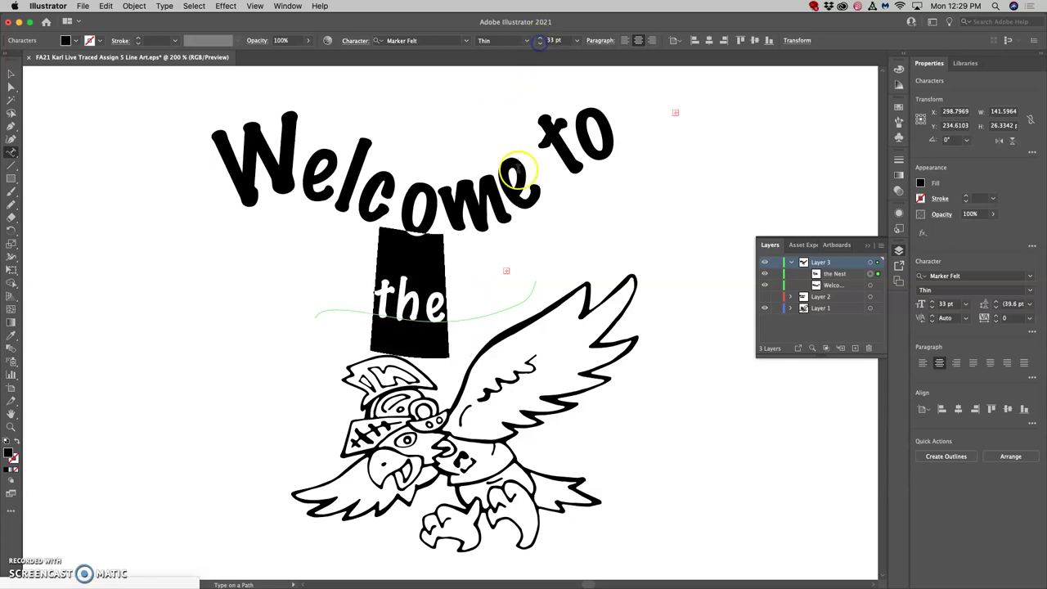
- Try to reduce the text directly after "the" on the lower curve to 39 pt
left_click_drag(453, 294, 517, 294)
left_click(539, 44)
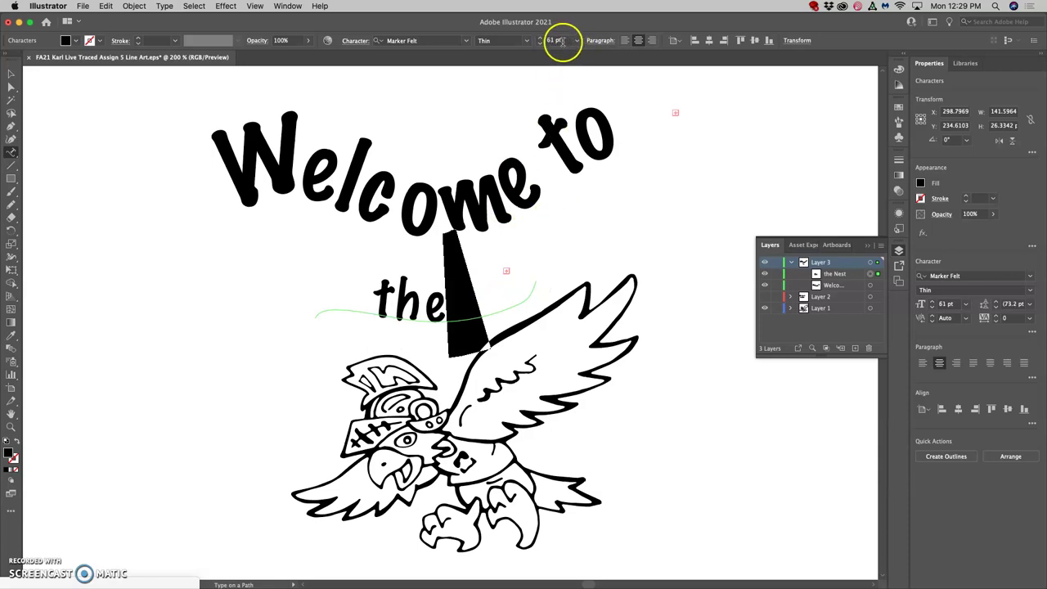
left_click(539, 44)
left_click(539, 44)
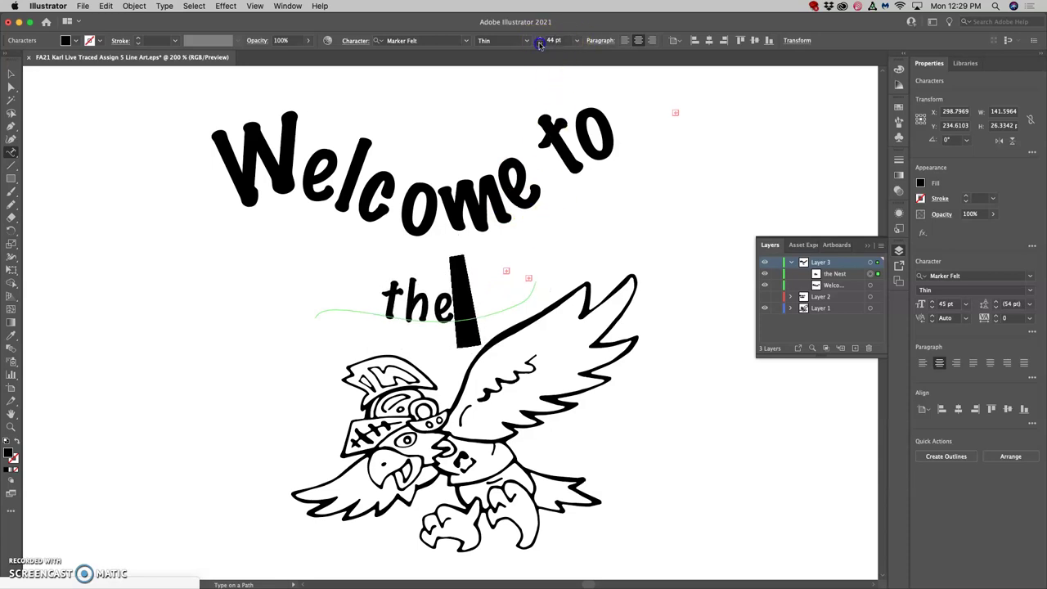
left_click(539, 44)
left_click(467, 301)
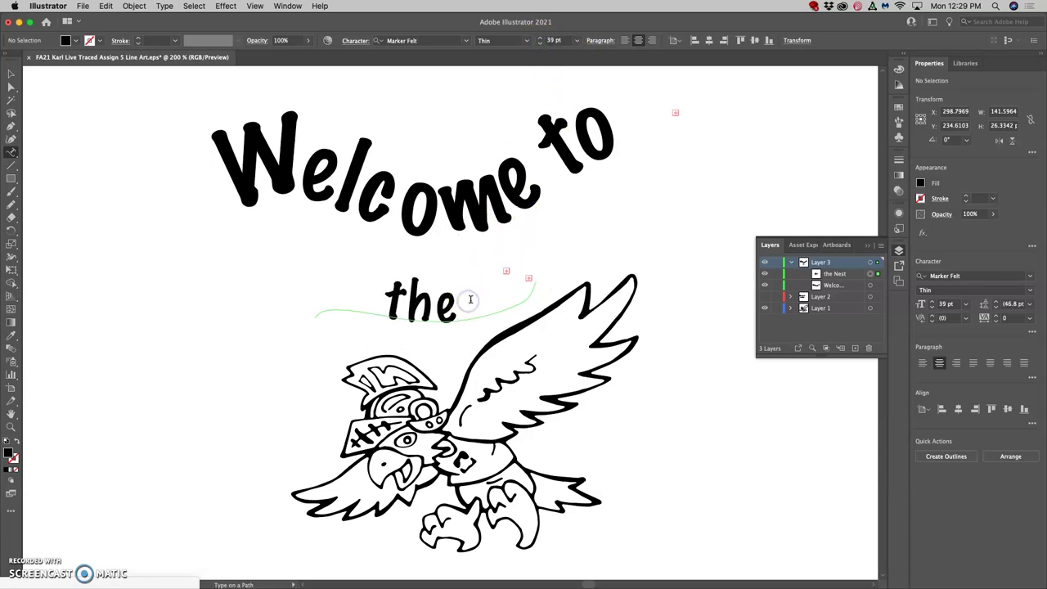
- Left-align the lower text along its path
left_click_drag(471, 302, 385, 305)
left_click(625, 41)
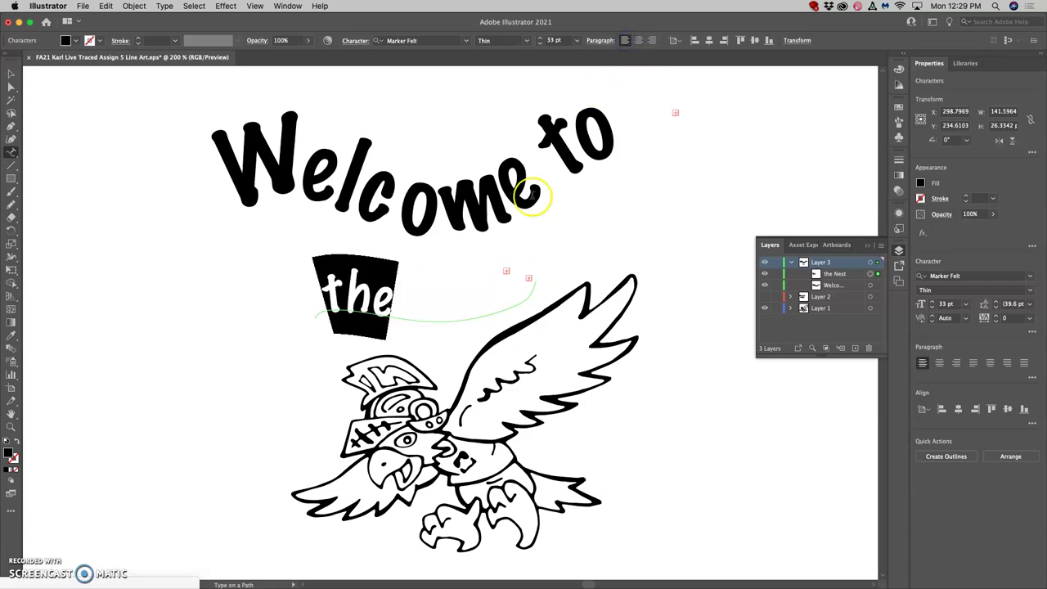
left_click(396, 291)
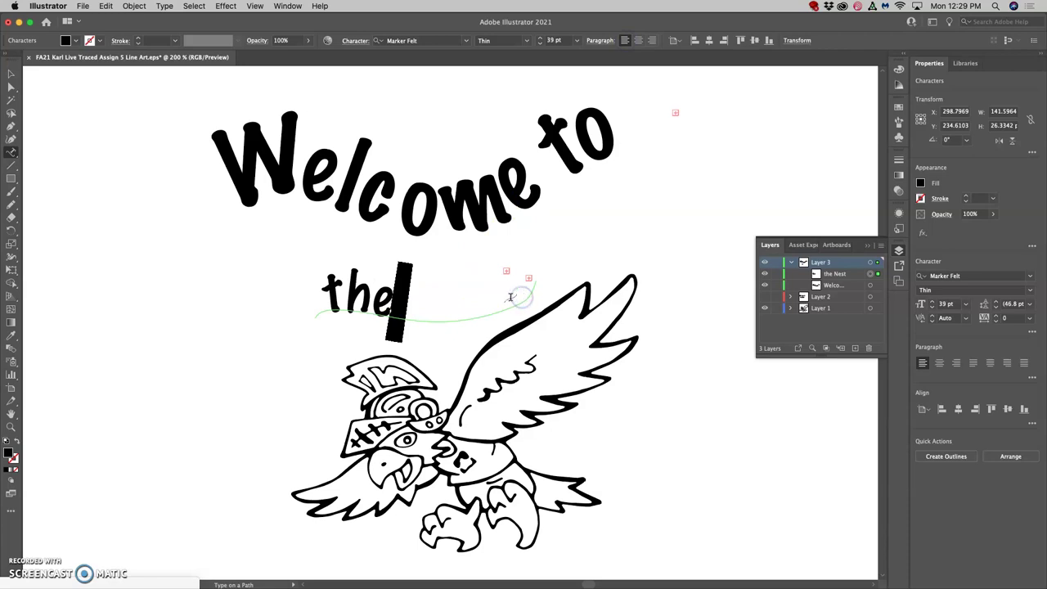
- Delete the mixed-size characters on the lower curve and re-enter the text as "the Nest" at 33 pt
key("BackSpace")
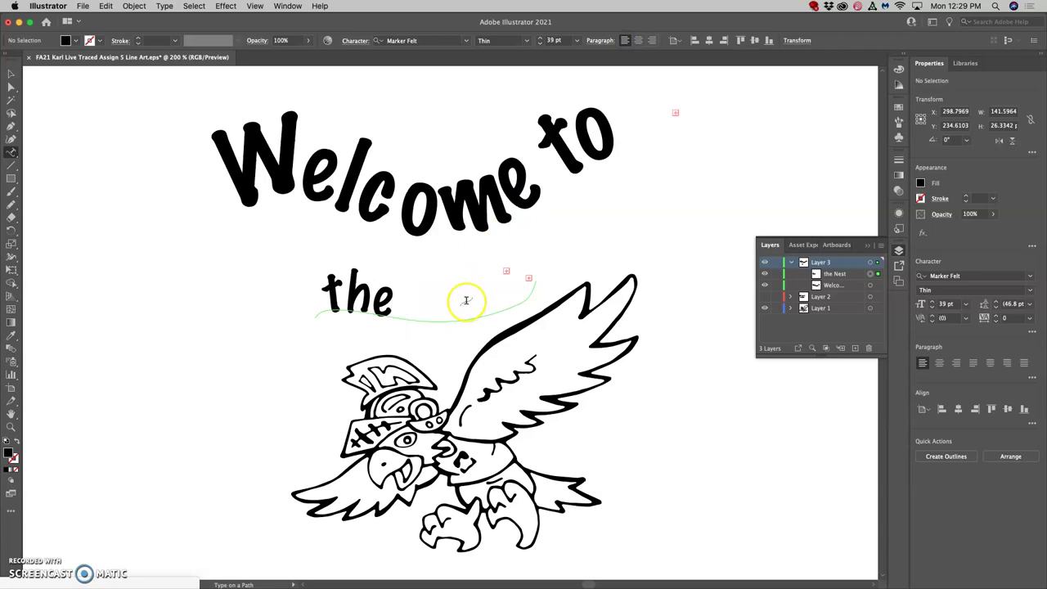
left_click(466, 300)
left_click_drag(467, 298, 387, 298)
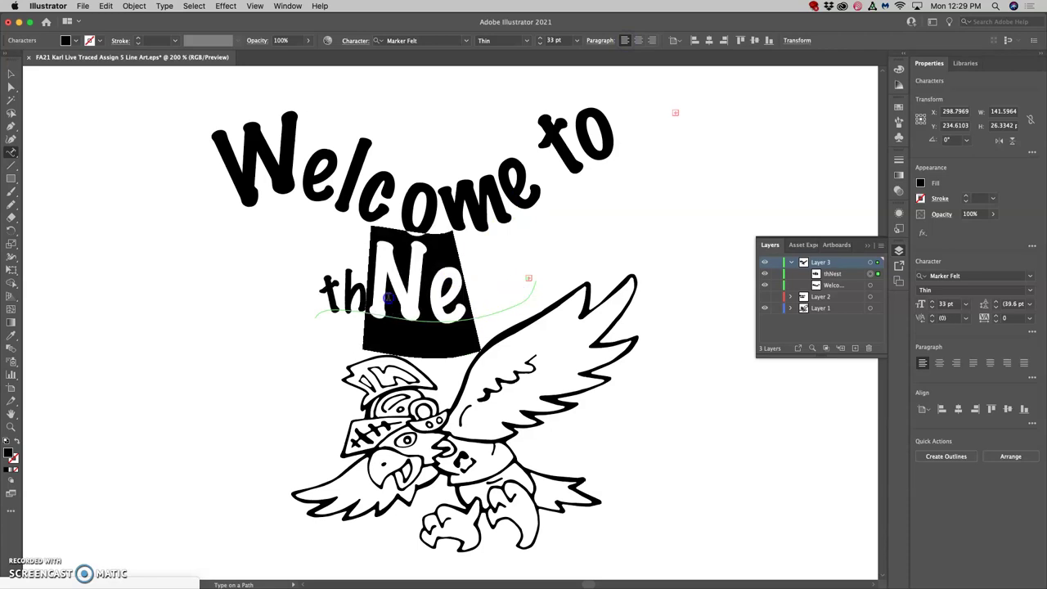
key("BackSpace")
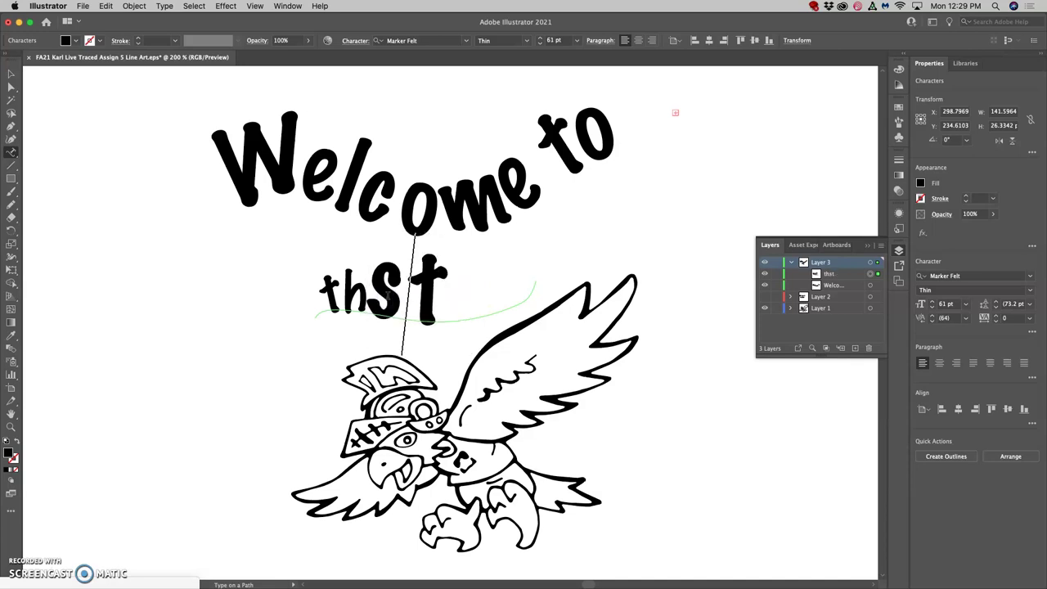
key("BackSpace")
key("BackSpace")
type("e")
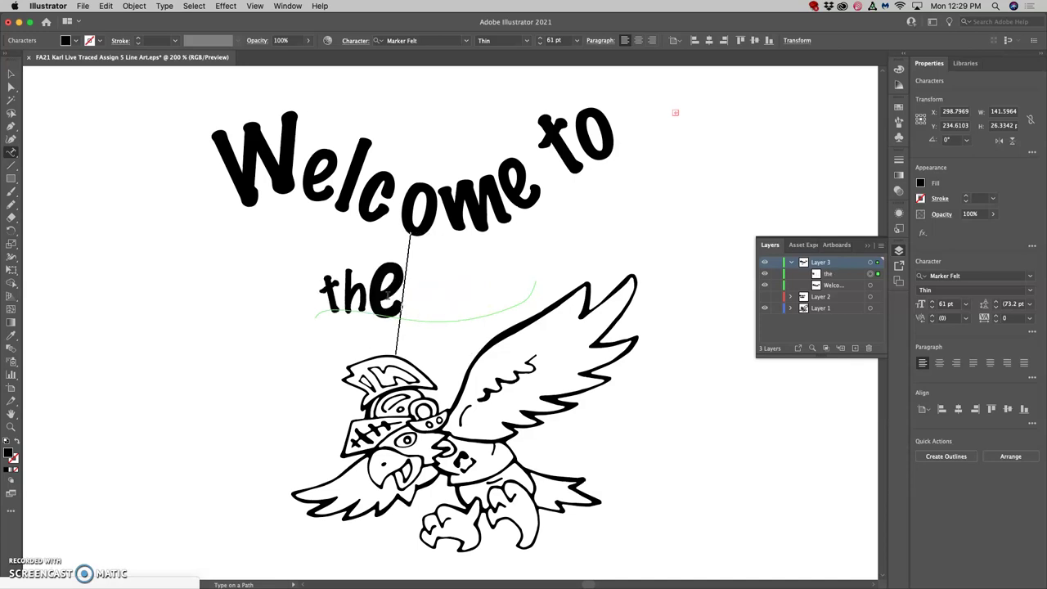
key("BackSpace")
key("BackSpace")
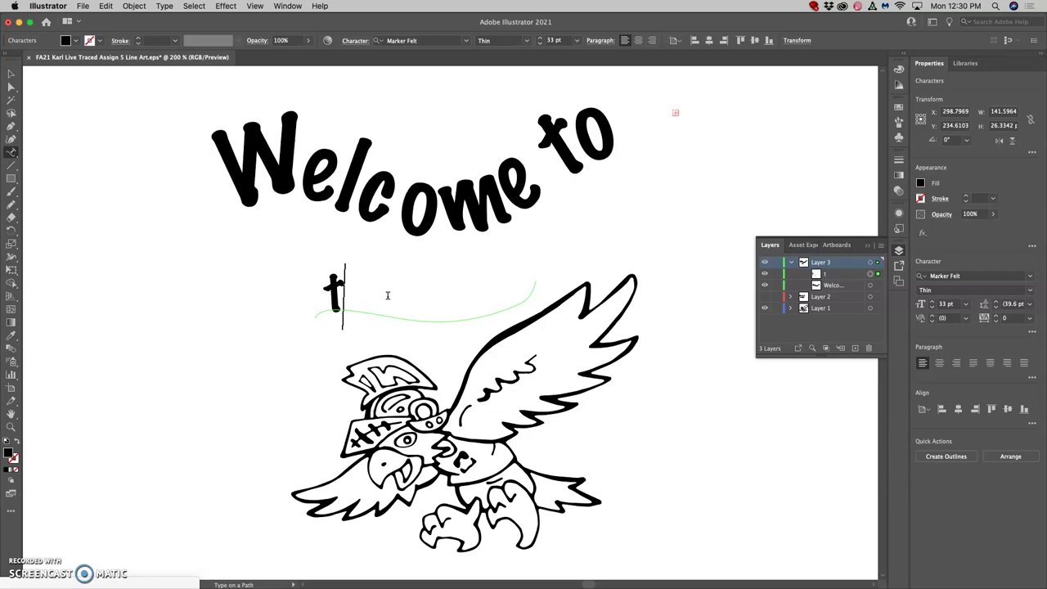
left_click(332, 296)
double_click(334, 297)
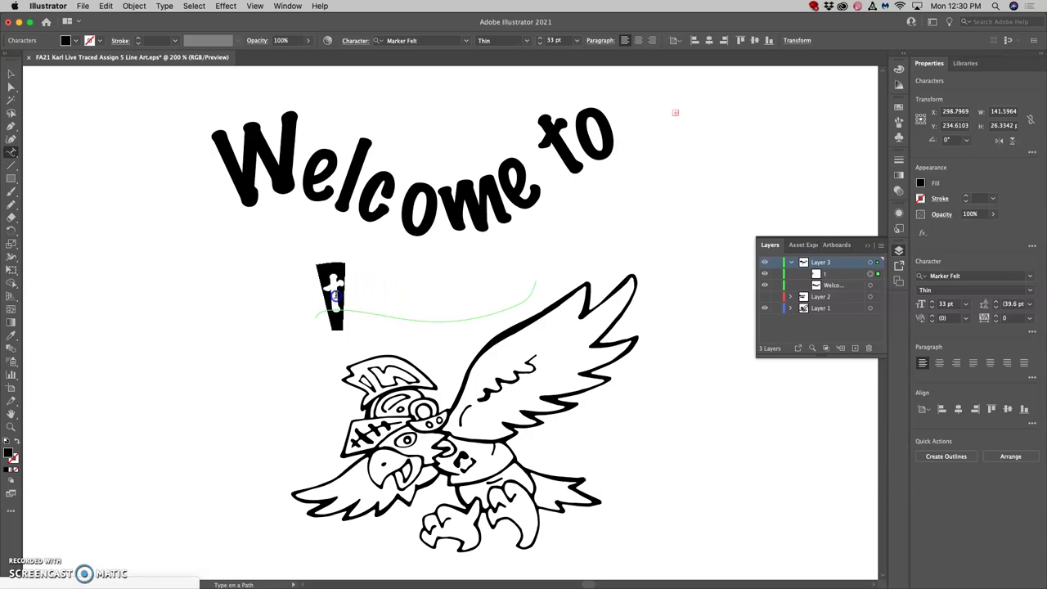
type("the Nest")
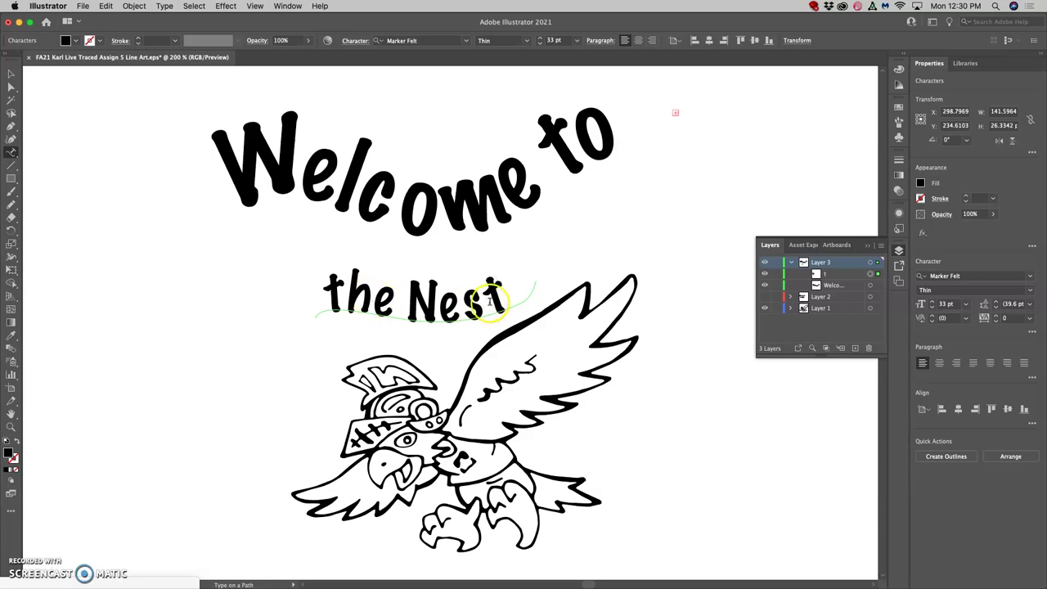
left_click_drag(501, 301, 415, 305)
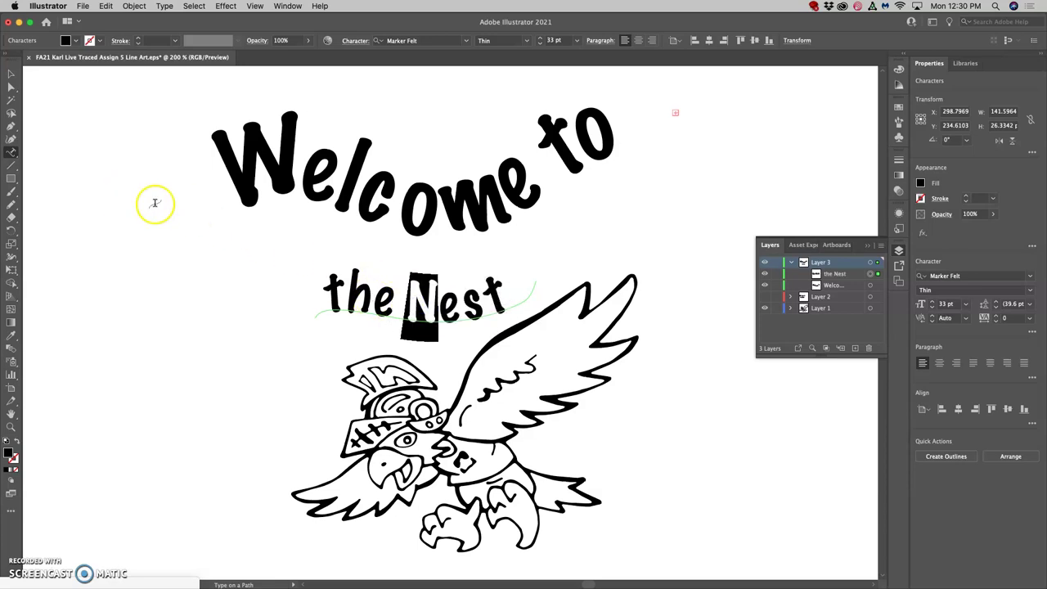
left_click(528, 306)
left_click(627, 320)
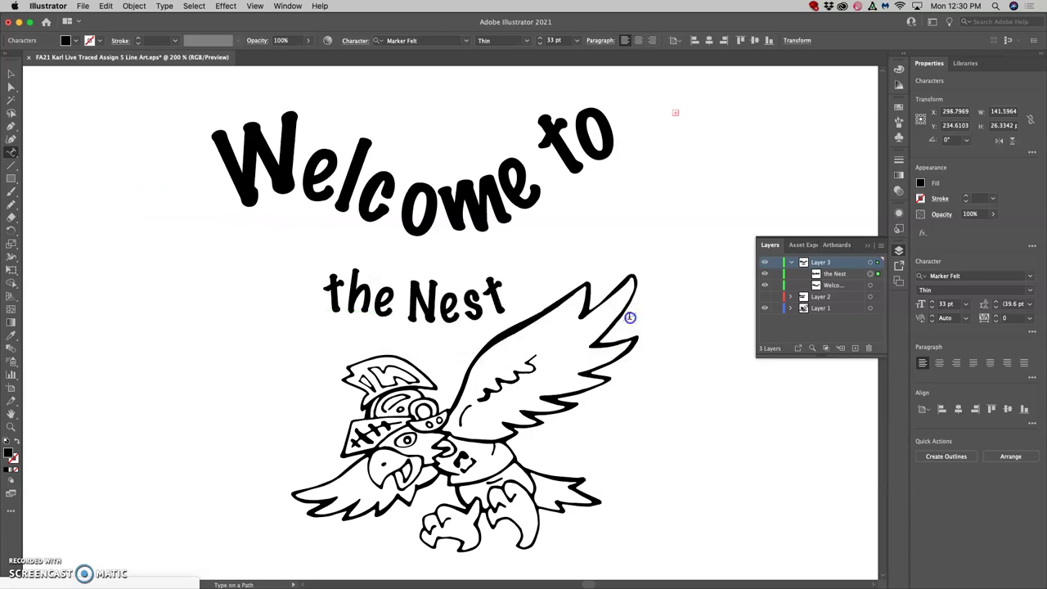
- Extend the end of the "the Nest" path with an upward Pencil curve, making it about 194 pt wide and 52 pt high overall
left_click(12, 203)
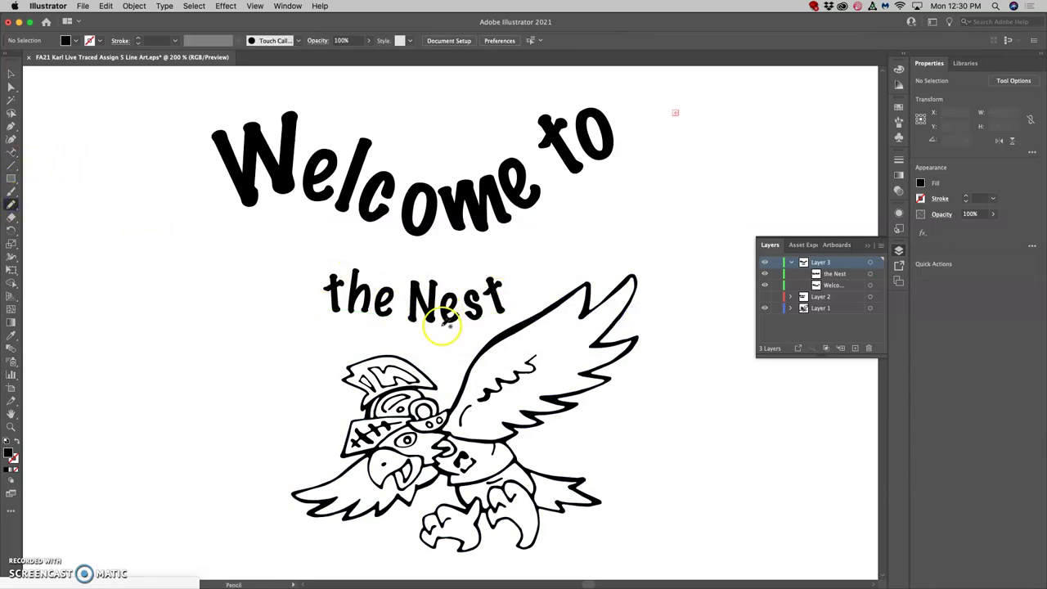
left_click(511, 310, "super")
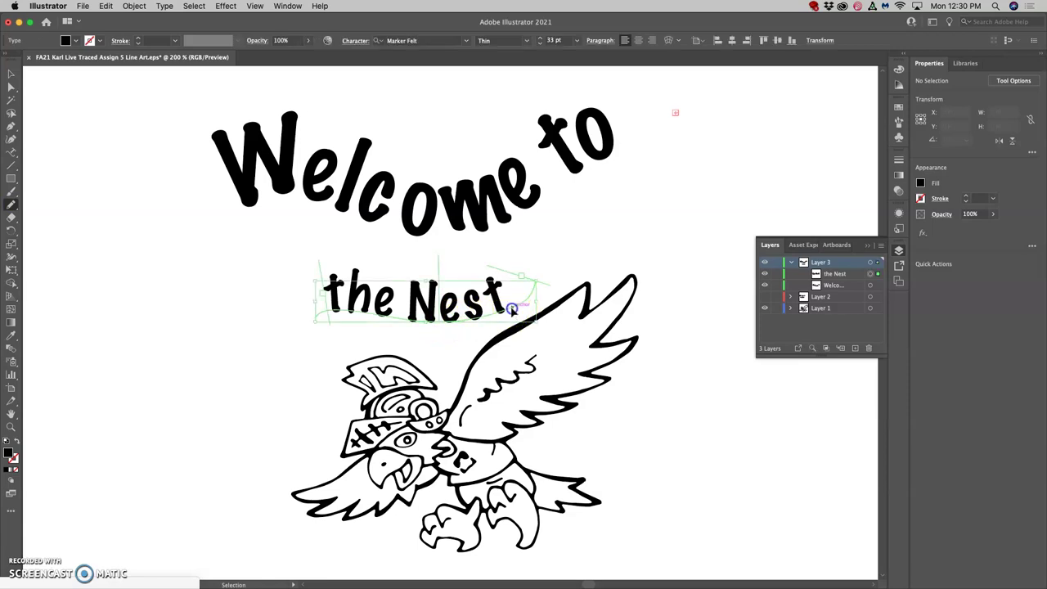
left_click_drag(524, 302, 533, 296)
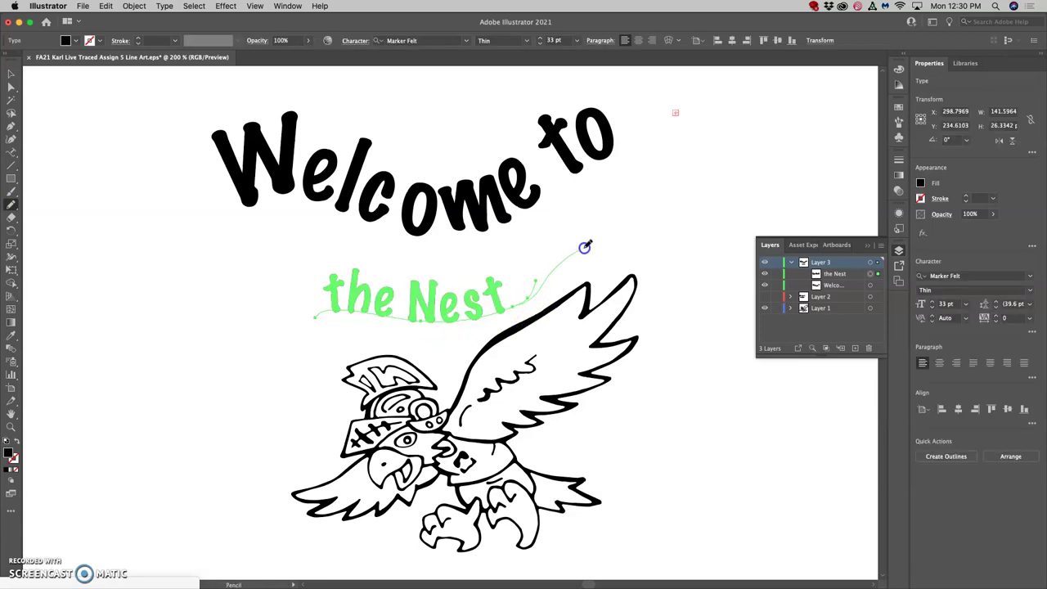
left_click_drag(618, 241, 617, 241)
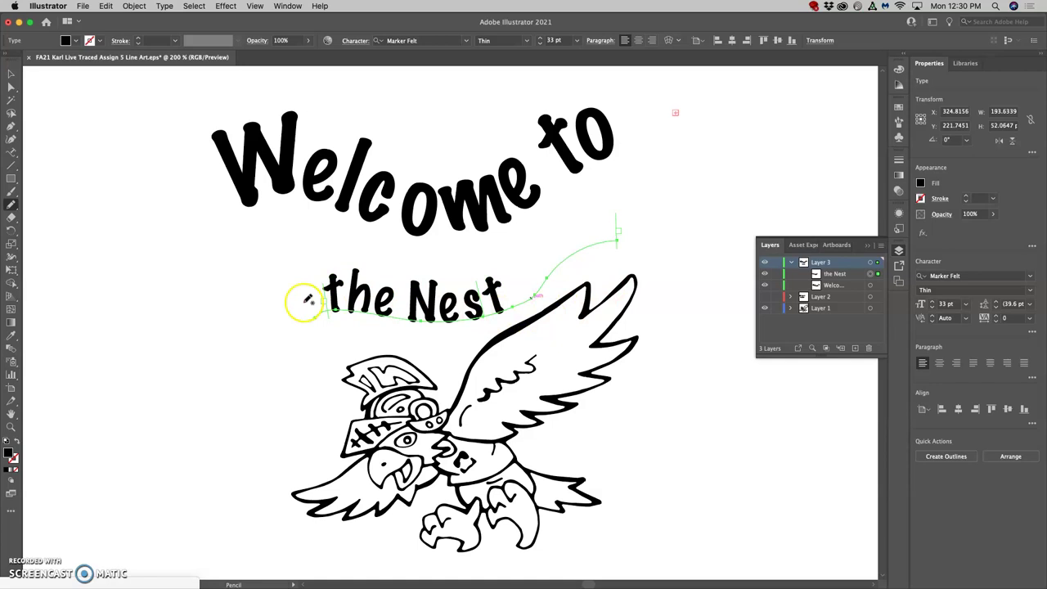
left_click(11, 74)
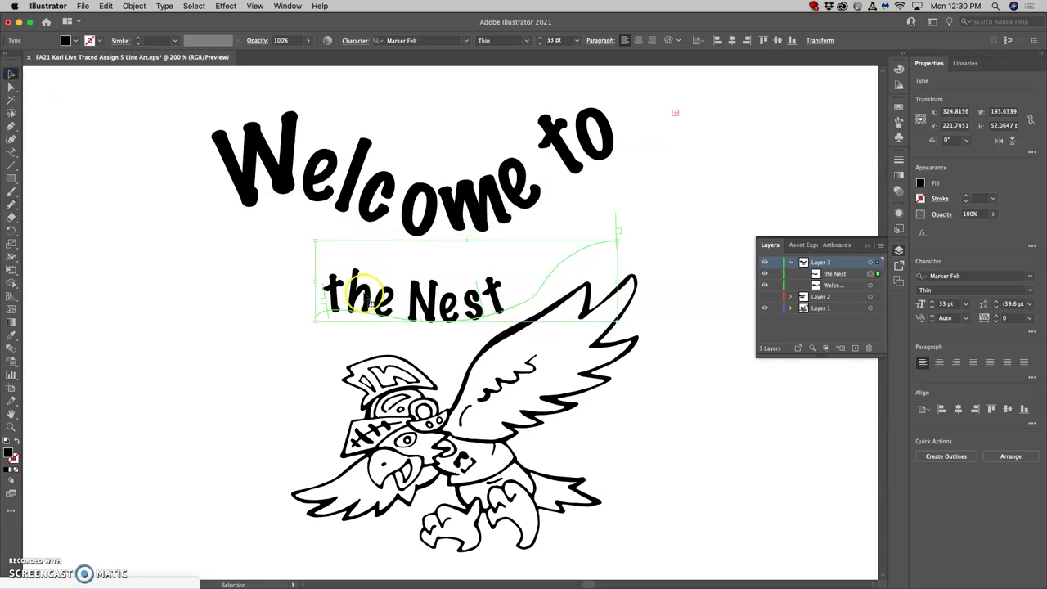
left_click(365, 293)
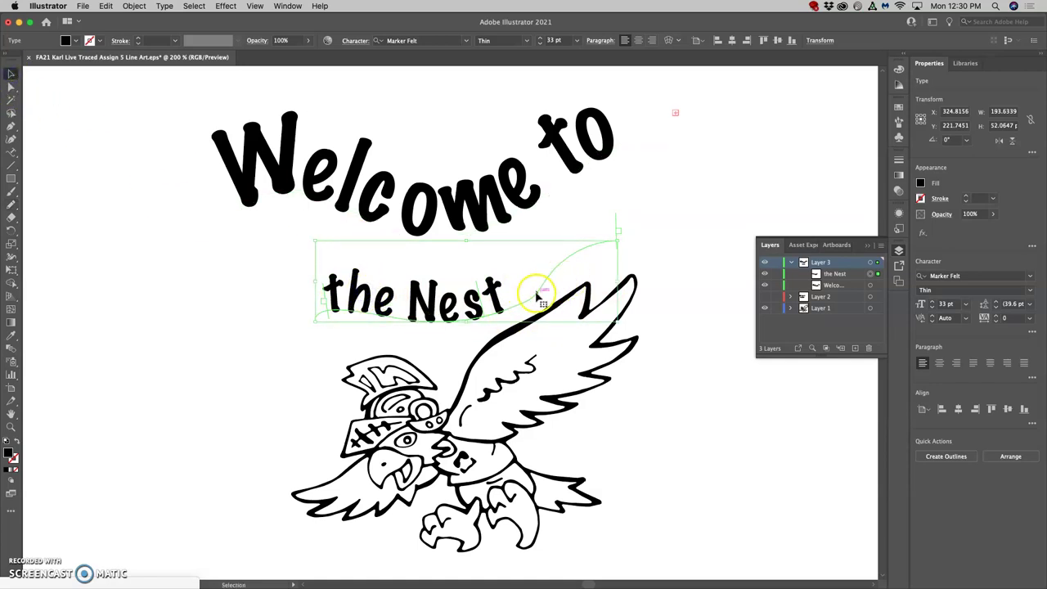
left_click(356, 338)
- Set the font size of the letter "N" in "Nest" to 43 pt
left_click_drag(546, 301, 415, 301)
left_click(11, 153)
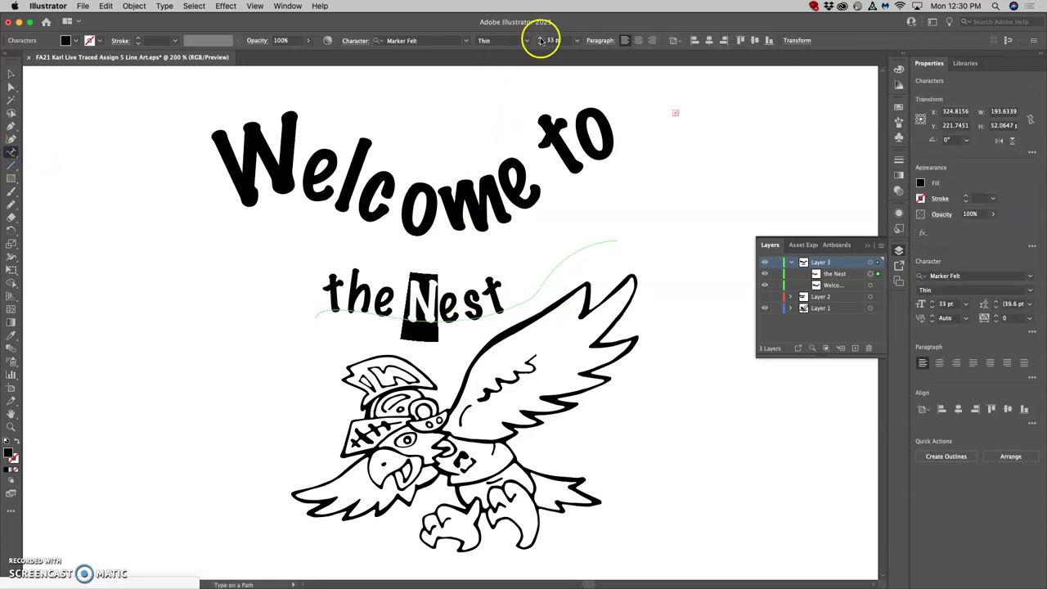
left_click(540, 37)
left_click(540, 37)
left_click(540, 38)
left_click(540, 37)
left_click(540, 38)
left_click(540, 37)
left_click(540, 38)
left_click(540, 37)
left_click(540, 38)
left_click(540, 38)
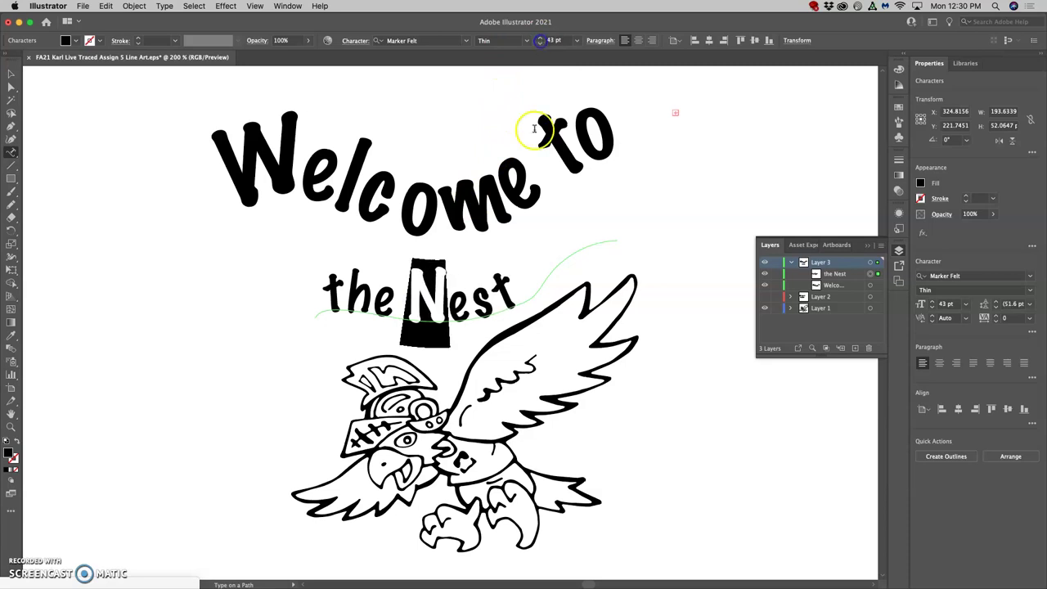
- Set the font size of the letters "est" in "Nest" to 40 pt
left_click_drag(510, 282, 447, 295)
left_click(540, 41)
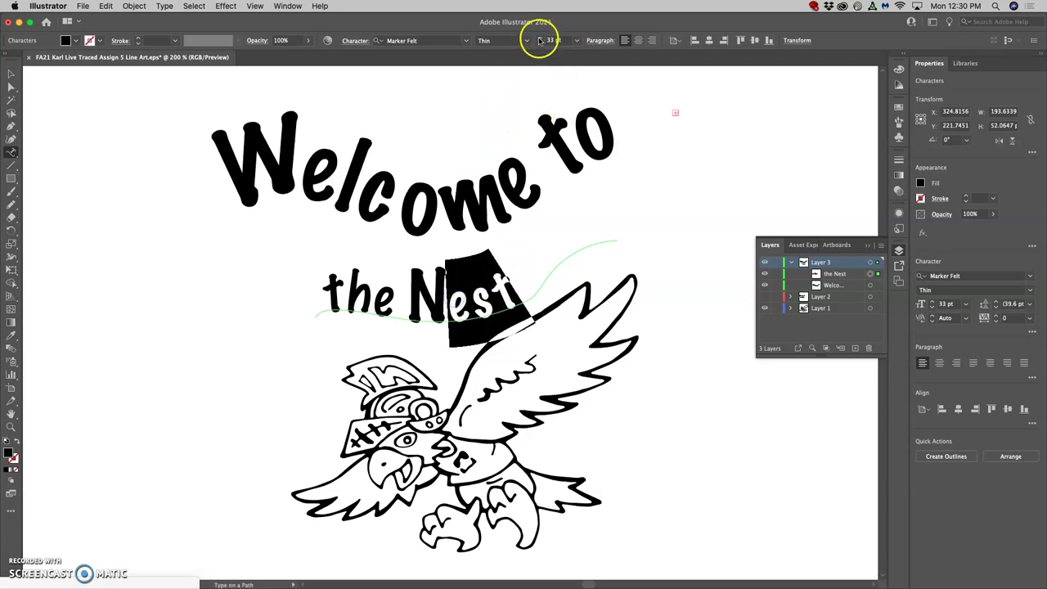
left_click(540, 41)
left_click(539, 41)
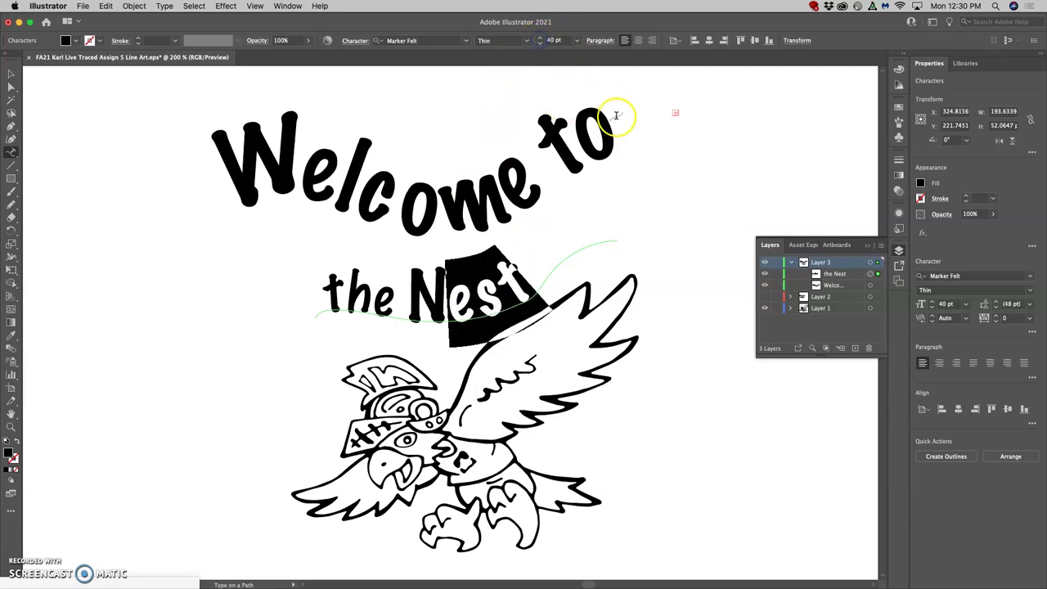
- Tighten the tracking of the letters "est" in "Nest" to -80, with the "s" set to -60
key("alt+Left")
key("alt+Left")
key("alt+Left")
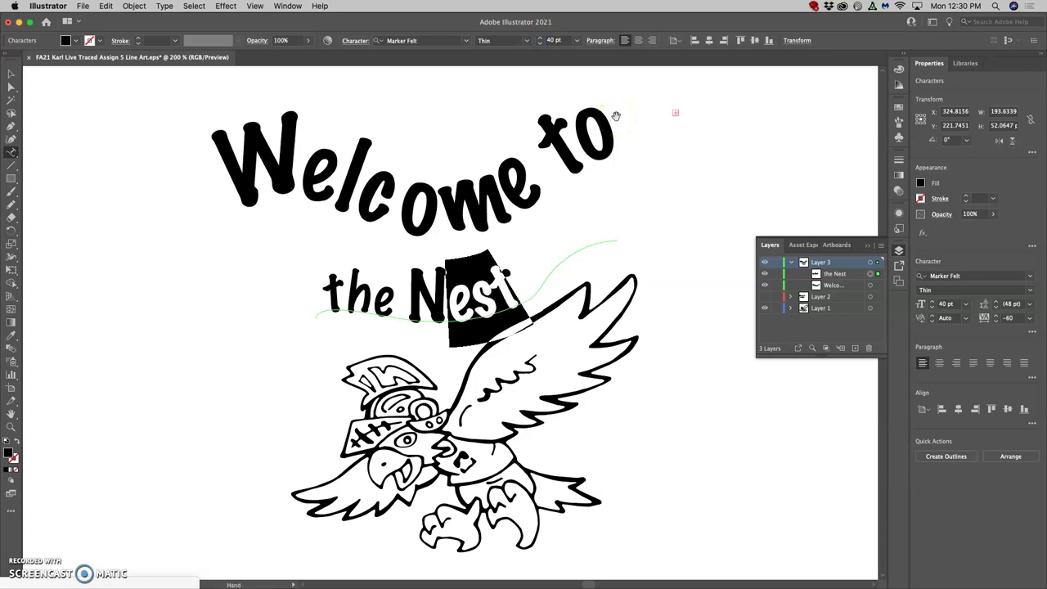
left_click(495, 288)
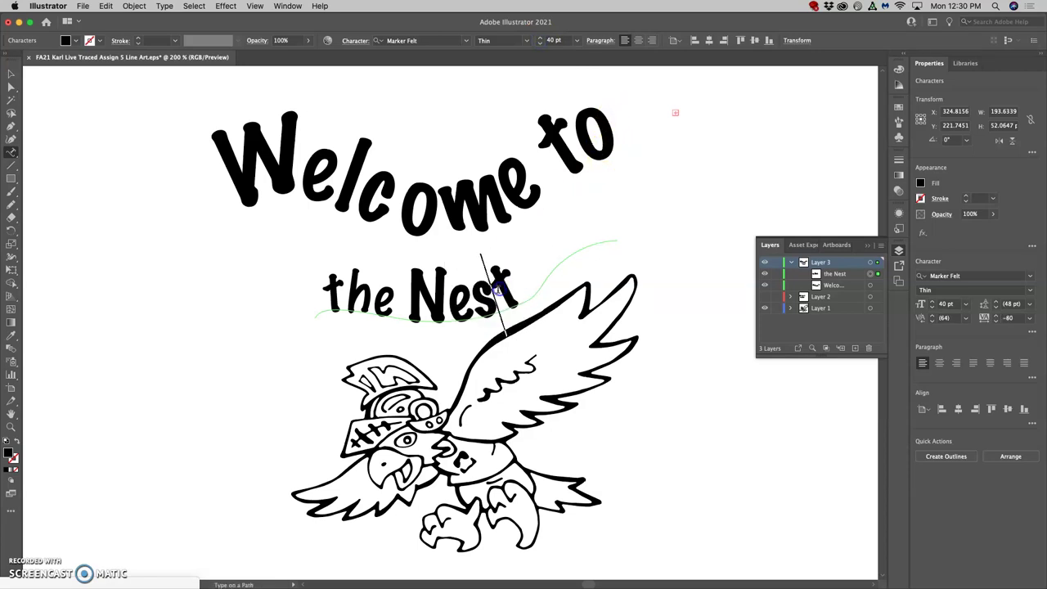
left_click_drag(494, 293, 482, 300)
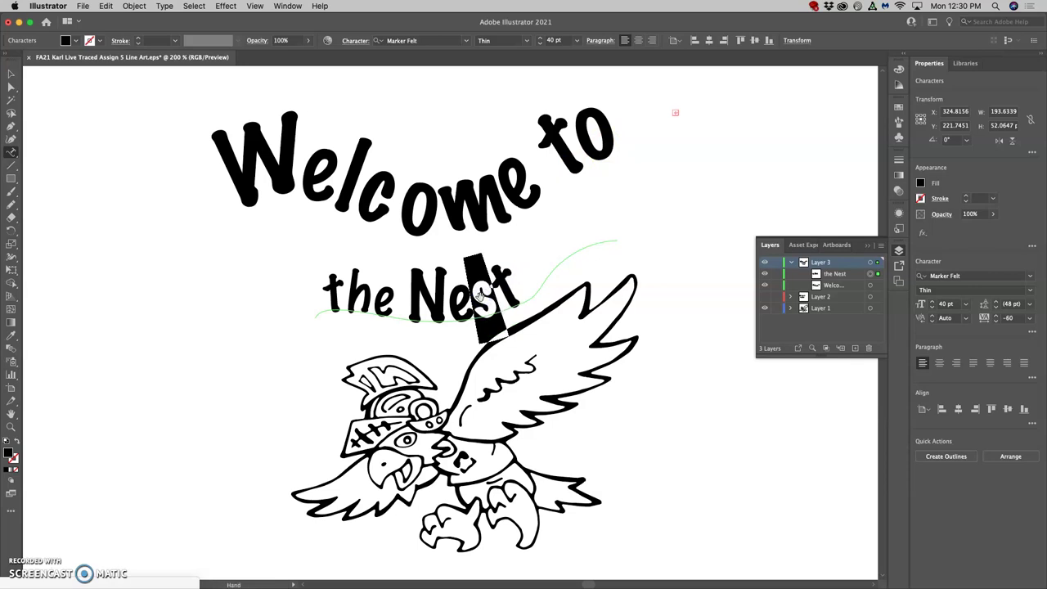
- Tighten the tracking within the word "the", setting the "e" to -40 and the "t" to -80
left_click(400, 304)
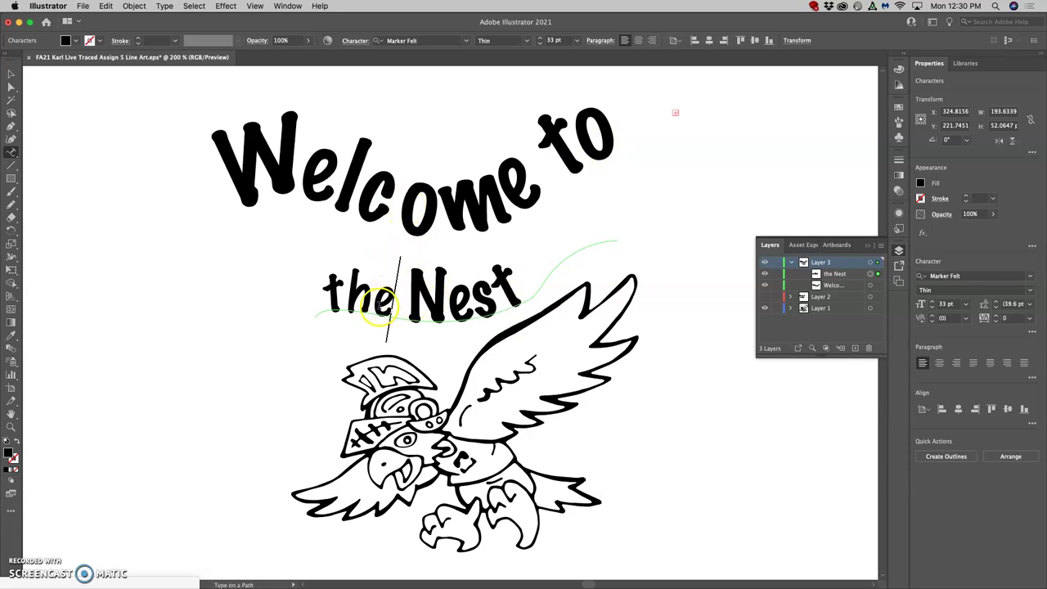
left_click_drag(394, 305, 377, 305)
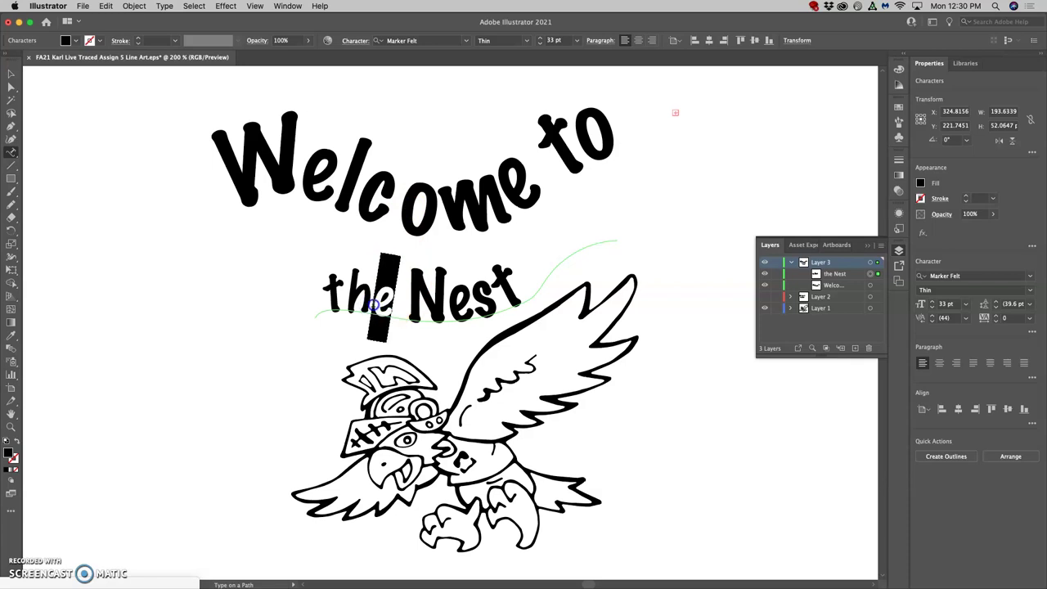
key("alt+Left")
key("alt+Left")
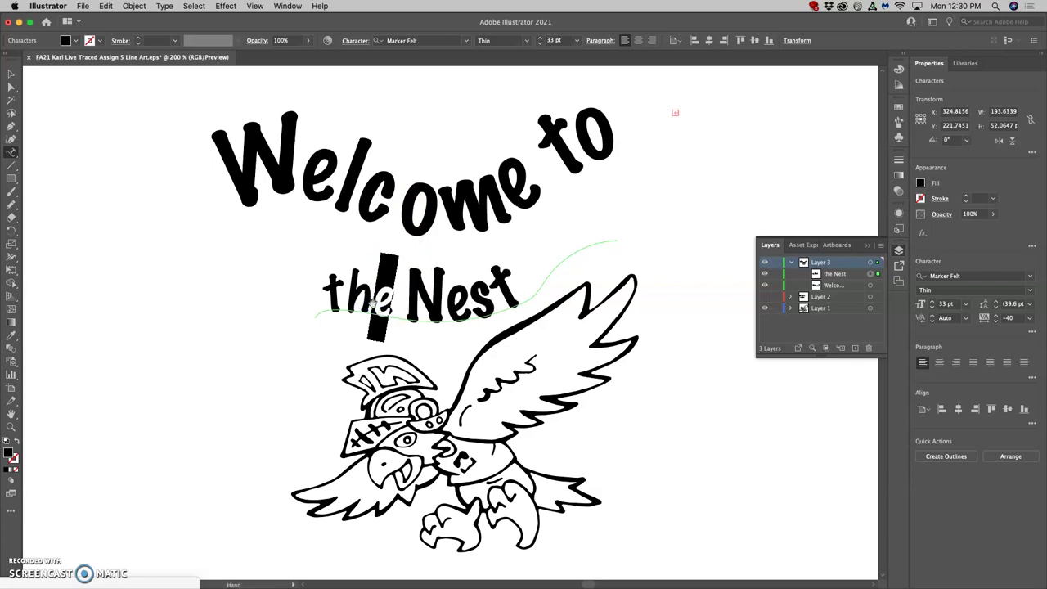
left_click_drag(378, 302, 319, 298)
key("alt+Left")
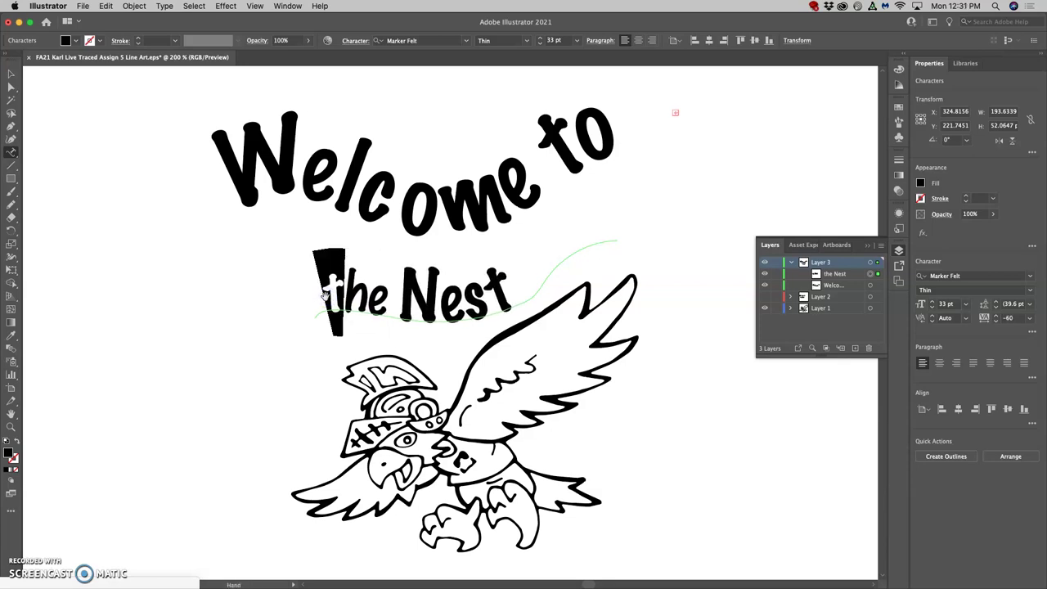
key("alt+Left")
left_click(519, 262)
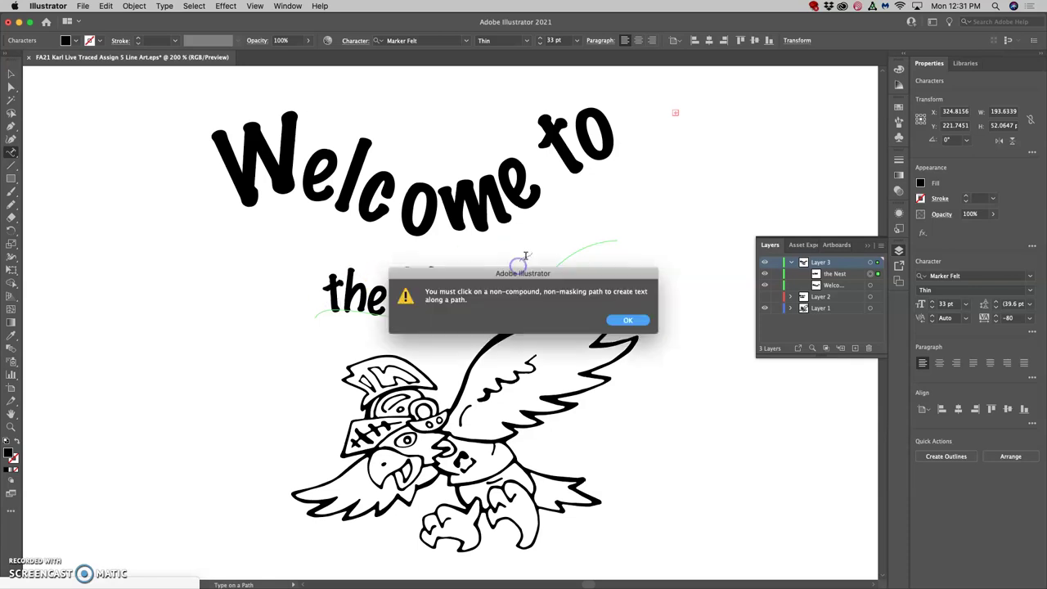
left_click(643, 325)
- Scale "the Nest" up to about 282 pt wide and 70 pt high, and rotate it about 7° counterclockwise above the wing
left_click(11, 73)
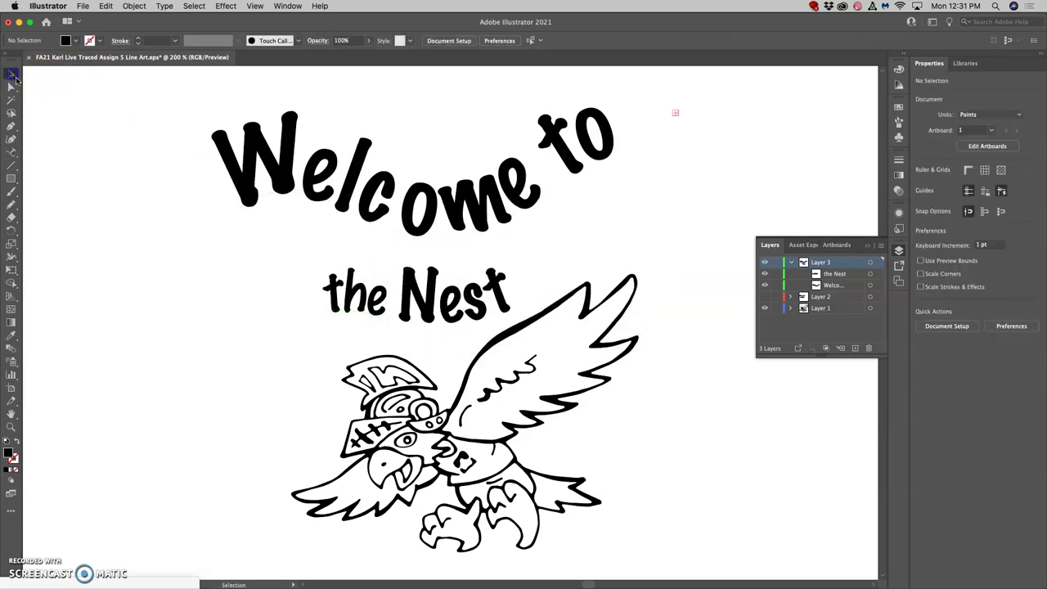
left_click_drag(434, 317, 390, 324)
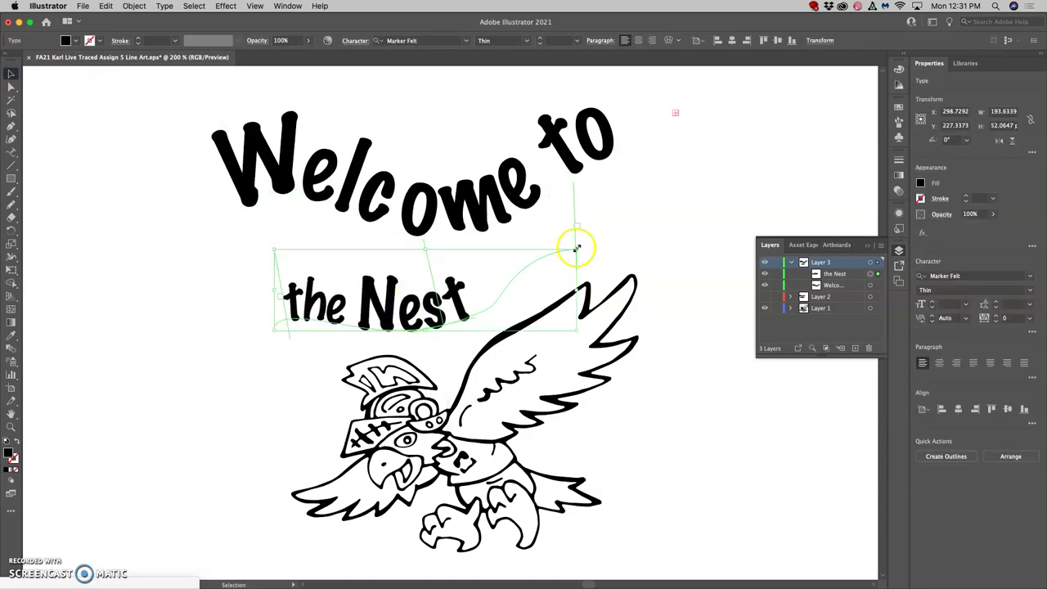
left_click_drag(577, 248, 712, 217)
left_click_drag(548, 293, 542, 275)
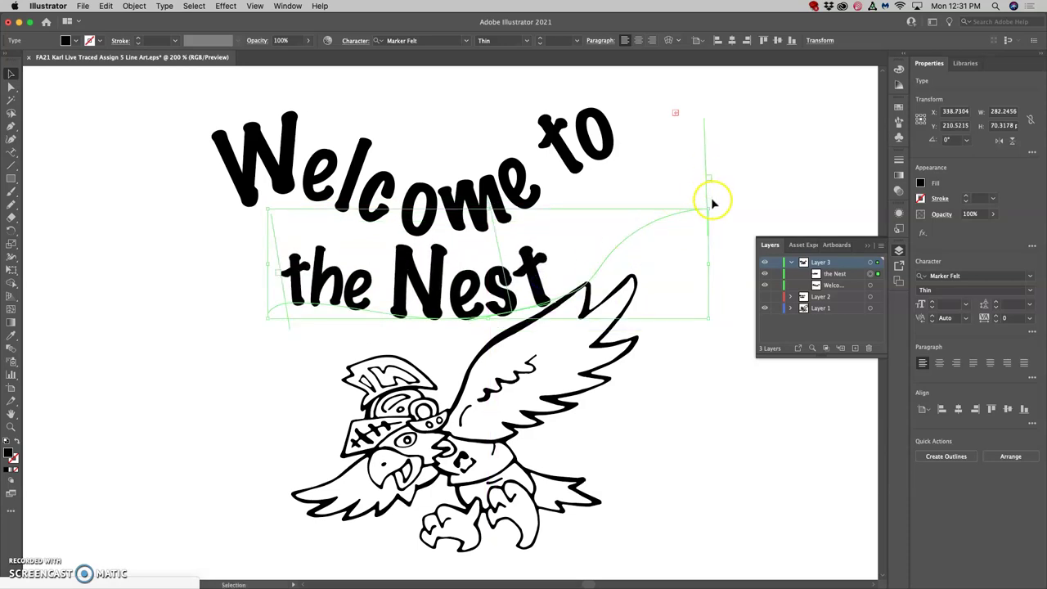
left_click_drag(714, 204, 704, 177)
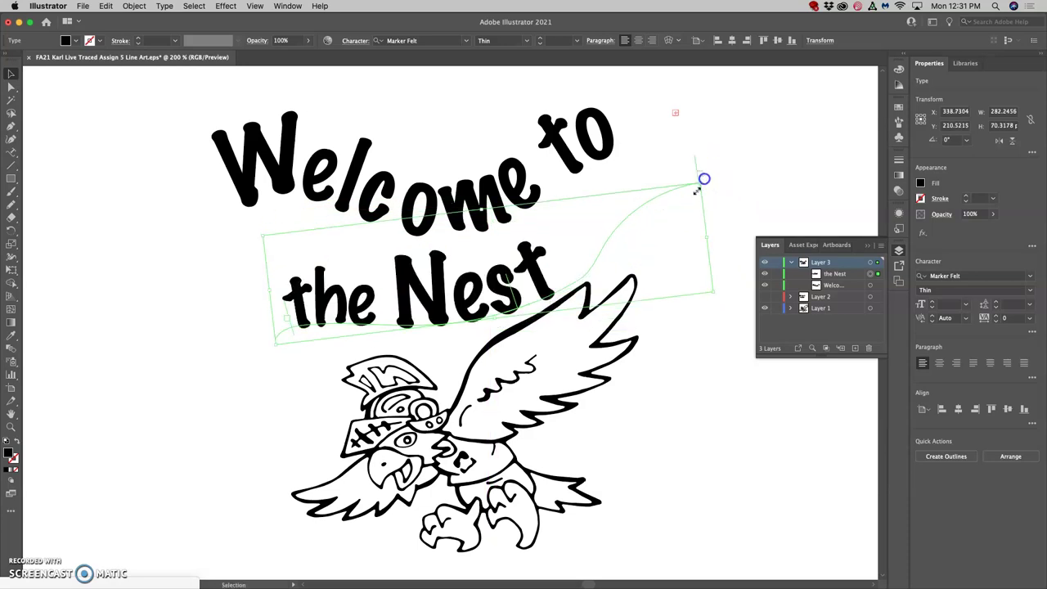
left_click_drag(550, 284, 560, 274)
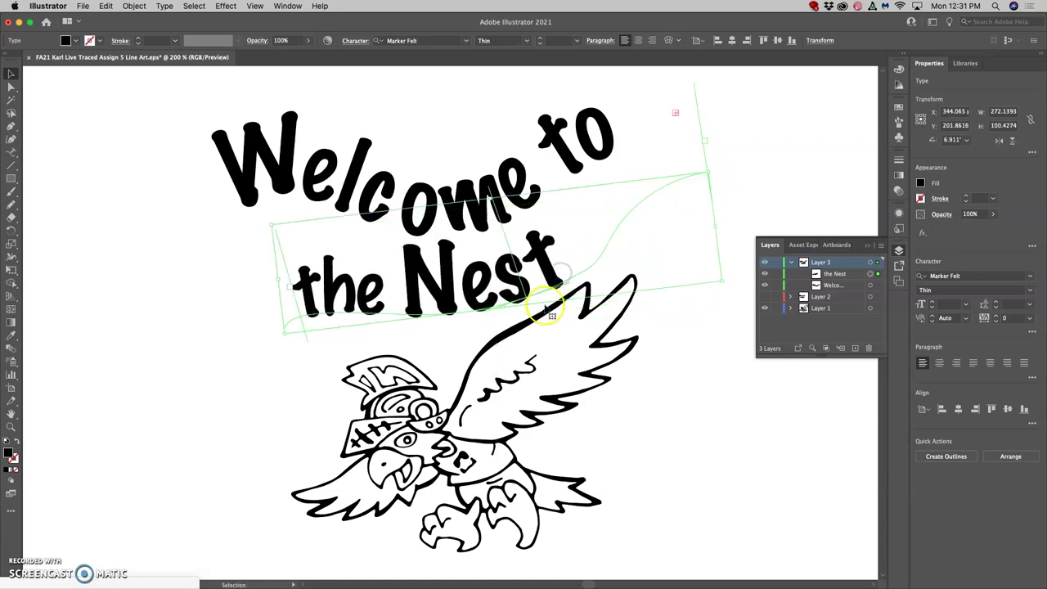
- Redraw the start of the "the Nest" path with the Pencil as a gentle curve, making it about 266 pt wide overall
left_click(13, 204)
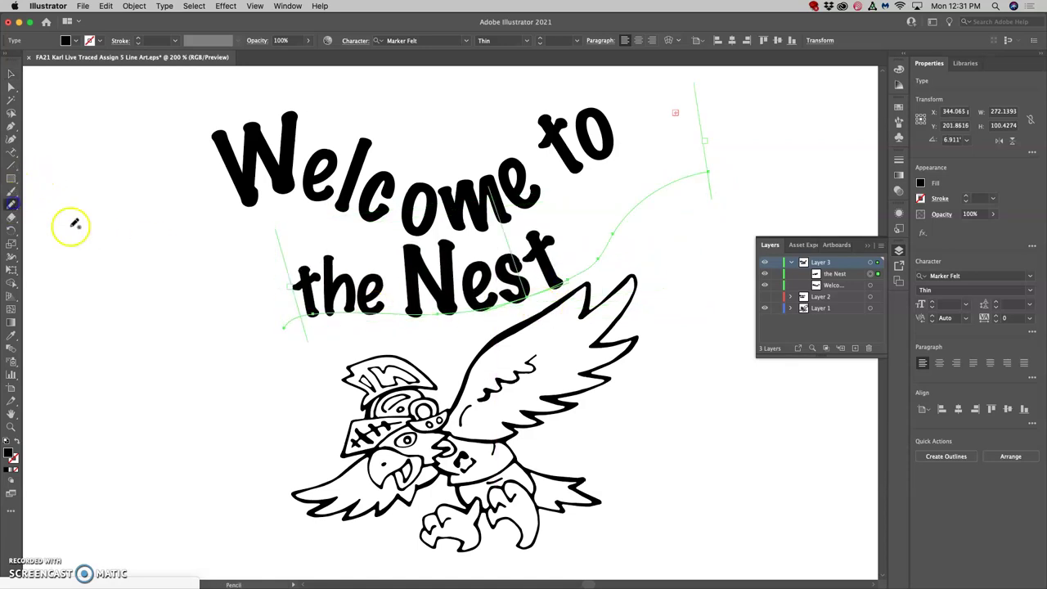
left_click_drag(419, 315, 385, 313)
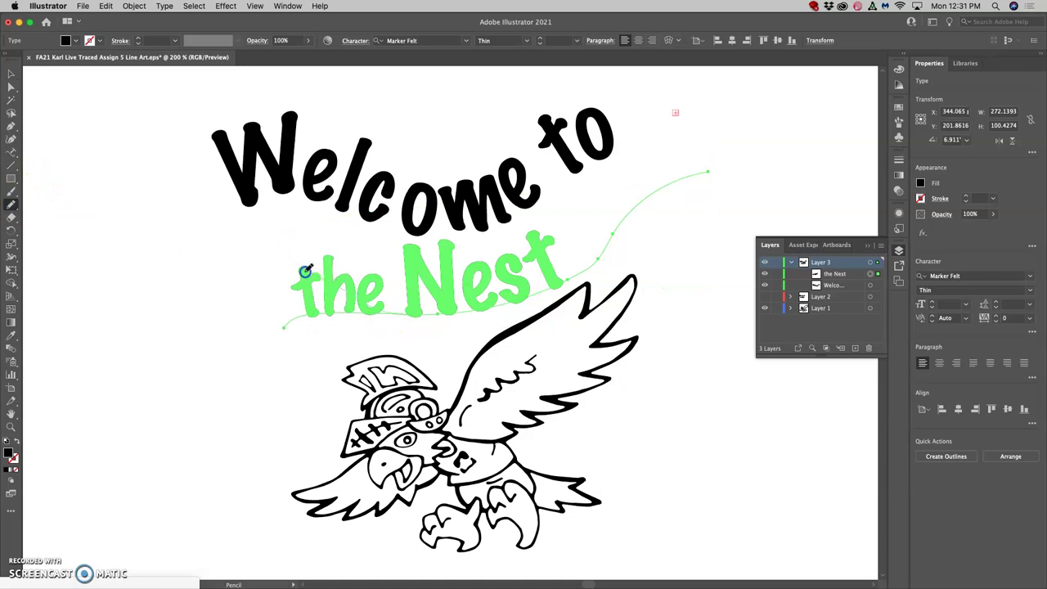
left_click_drag(305, 271, 262, 270)
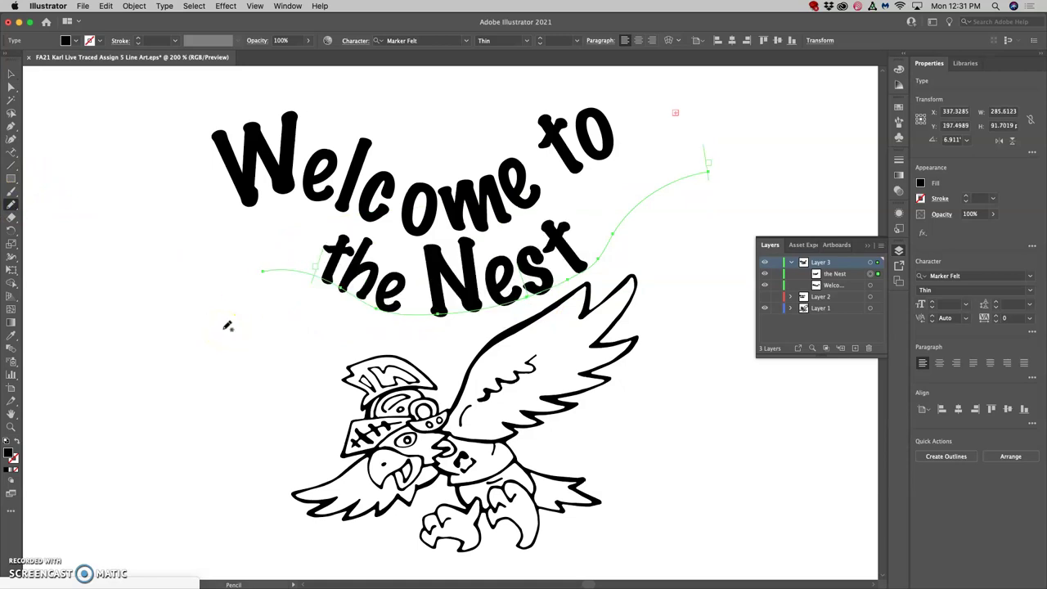
mouse_move(227, 326)
left_mouse_down()
mouse_move(287, 291)
mouse_move(352, 292)
mouse_move(434, 311)
left_mouse_up()
double_click(434, 312)
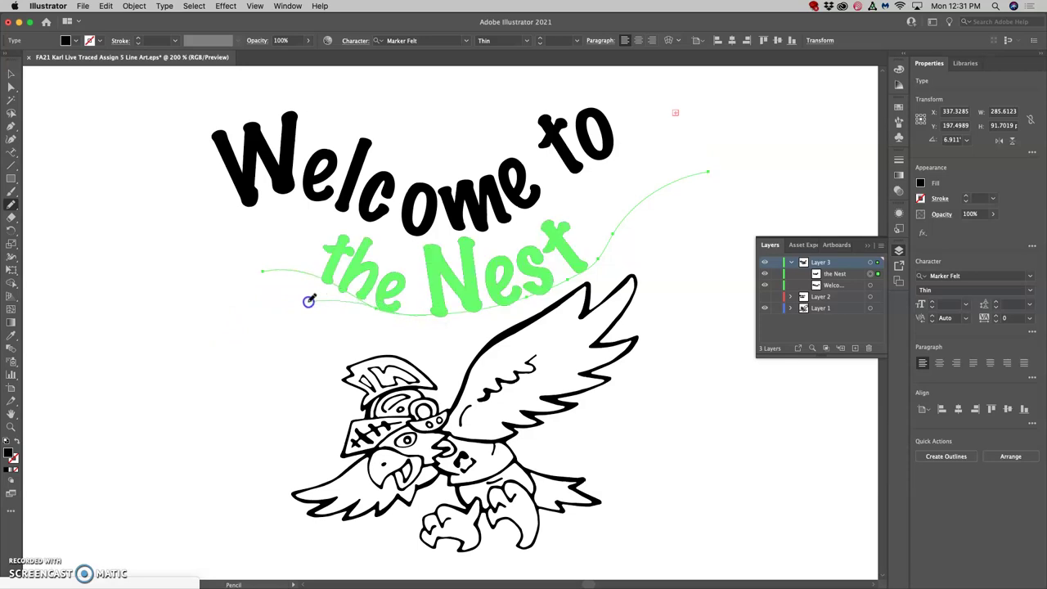
left_click_drag(294, 299, 293, 298)
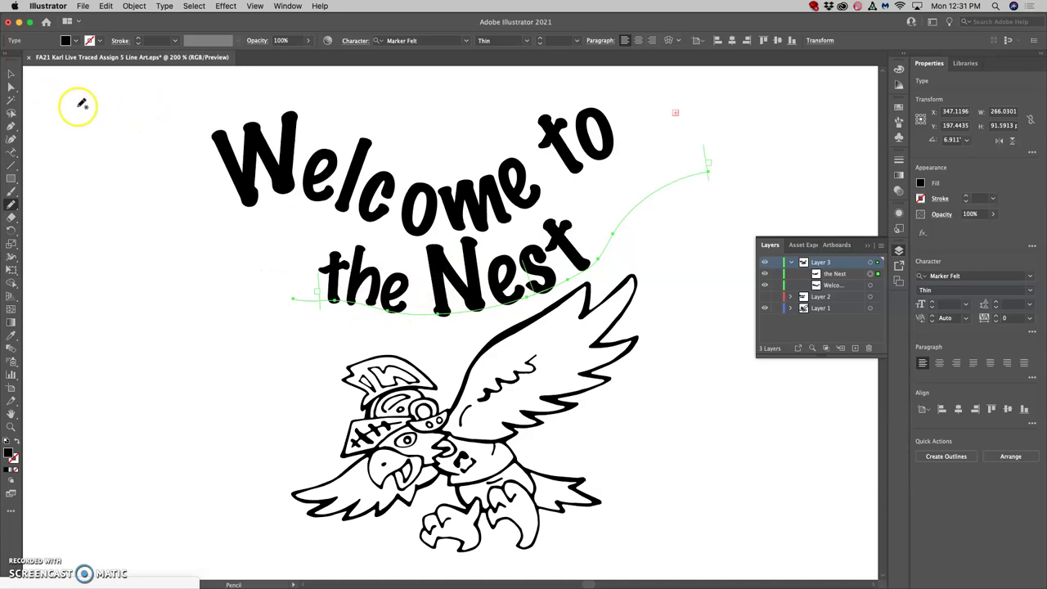
- Enlarge "the Nest" to about 299 pt wide and 95 pt high and shift it left under "Welcome to"
left_click(11, 73)
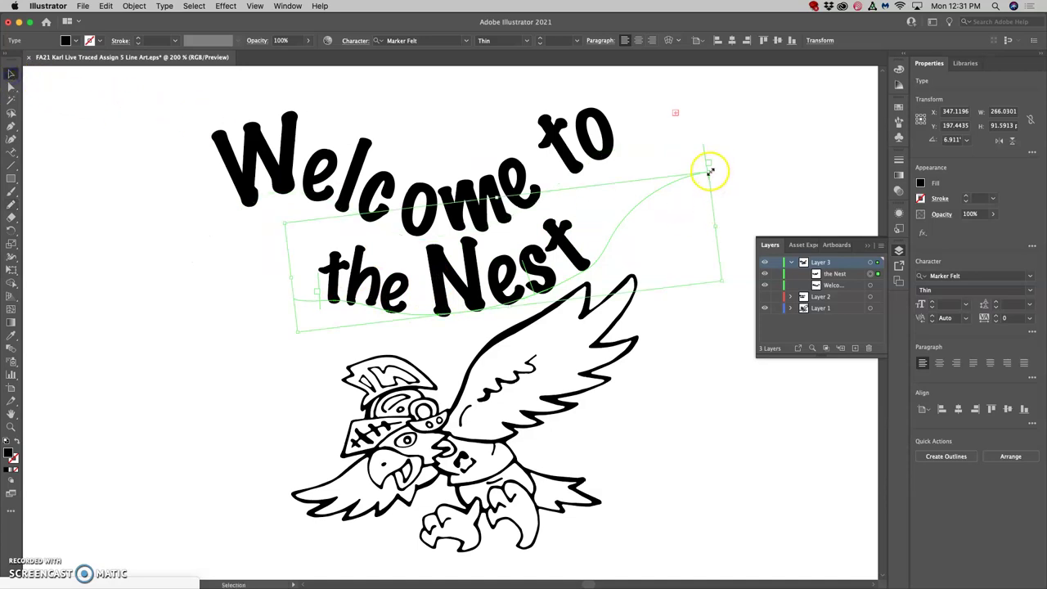
left_click_drag(710, 171, 757, 160)
left_click_drag(501, 298, 452, 303)
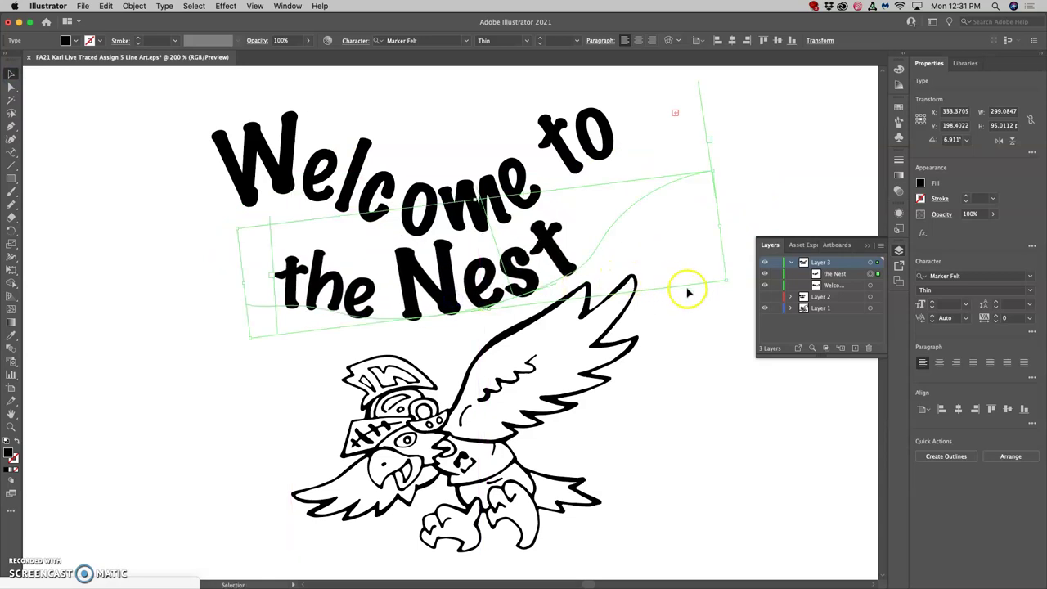
- Reduce the rotation of "the Nest" to about 2.6° and nudge it between "Welcome to" and the wing, around X 341 pt, Y 204 pt
left_click_drag(733, 284, 732, 302)
left_click_drag(524, 288, 522, 291)
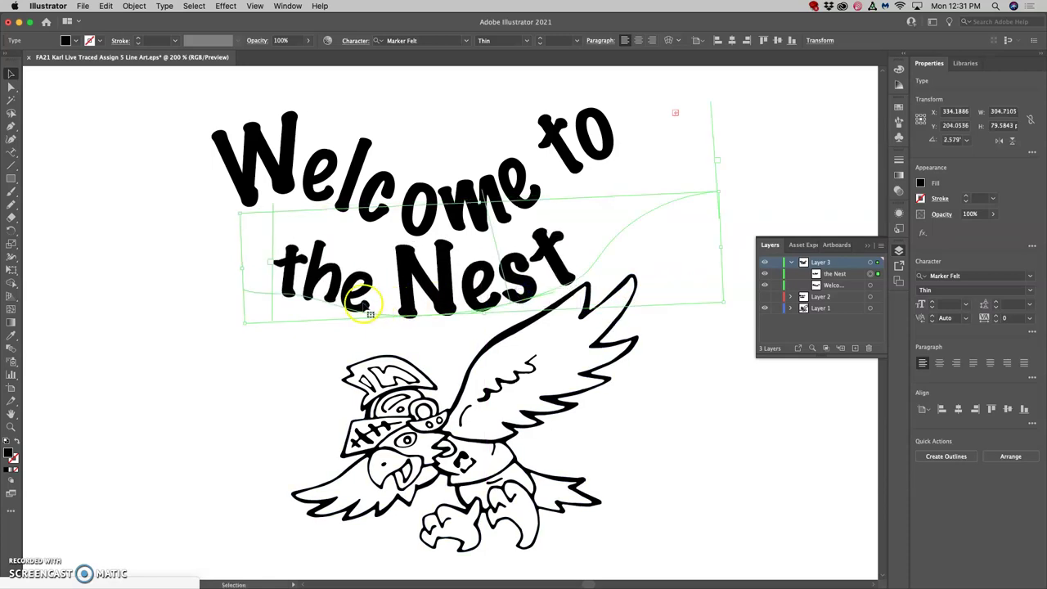
mouse_move(360, 301)
left_mouse_down()
mouse_move(393, 304)
mouse_move(375, 303)
left_mouse_up()
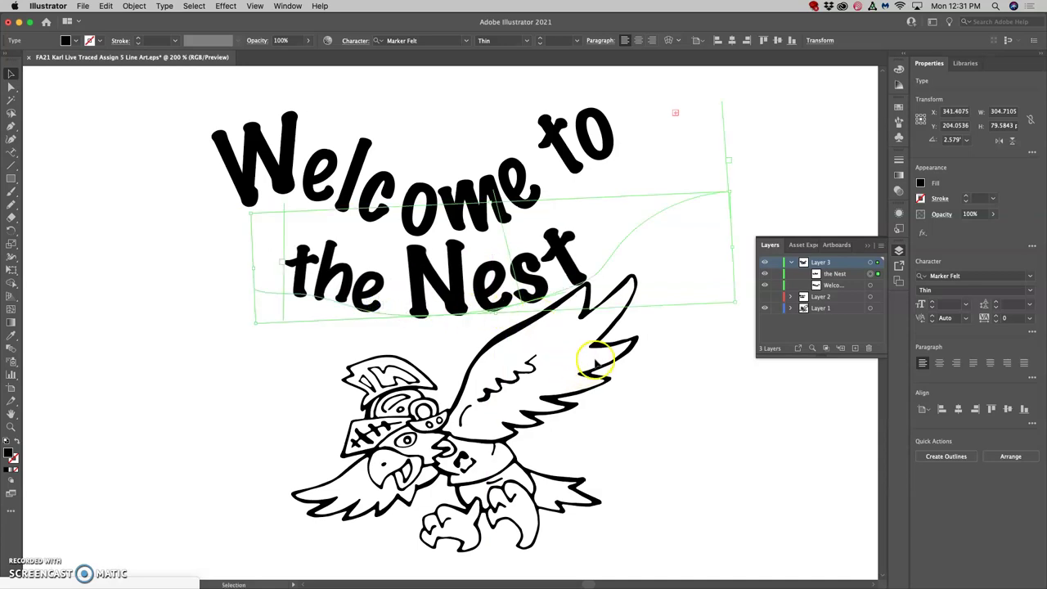
- Rotate the "Welcome to" path type about 2.7° counterclockwise
left_click(583, 154)
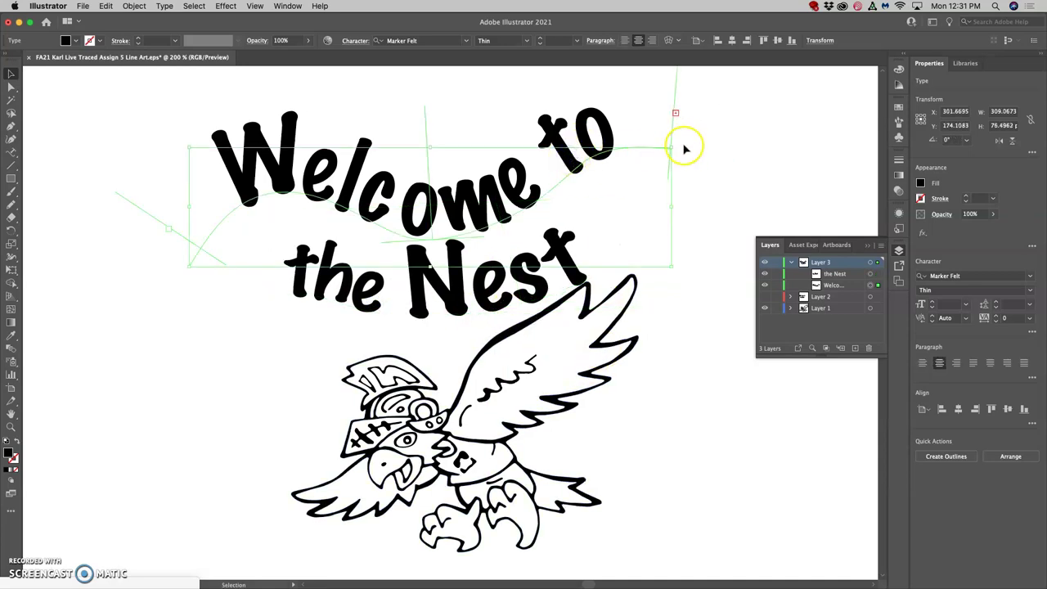
left_click_drag(677, 147, 674, 136)
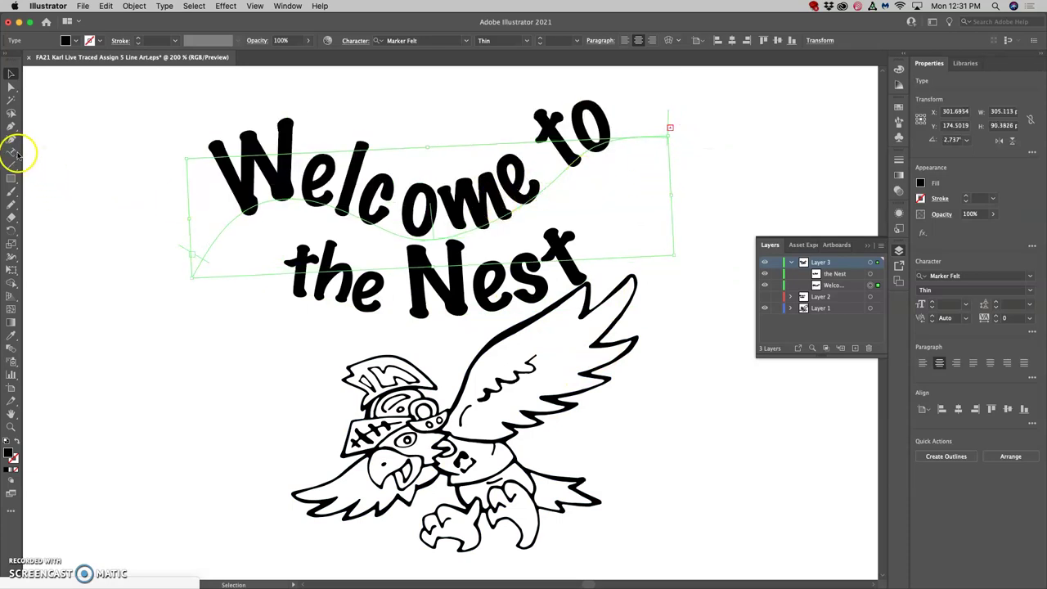
- Tighten the tracking of the letter "c" in "Welcome" to -60 and deselect the type
left_click_drag(13, 153, 81, 178)
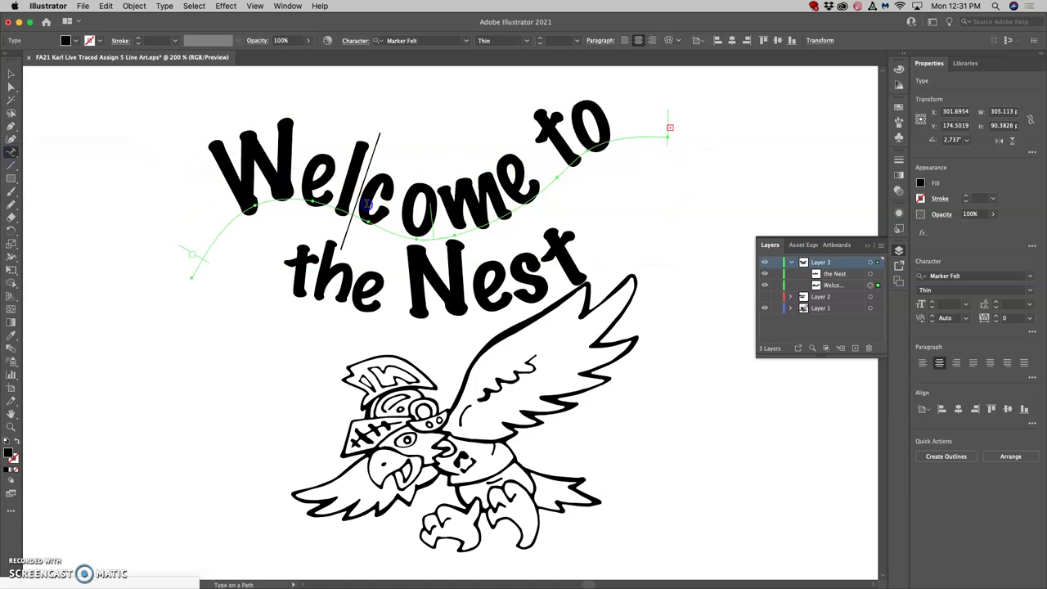
left_click(462, 219)
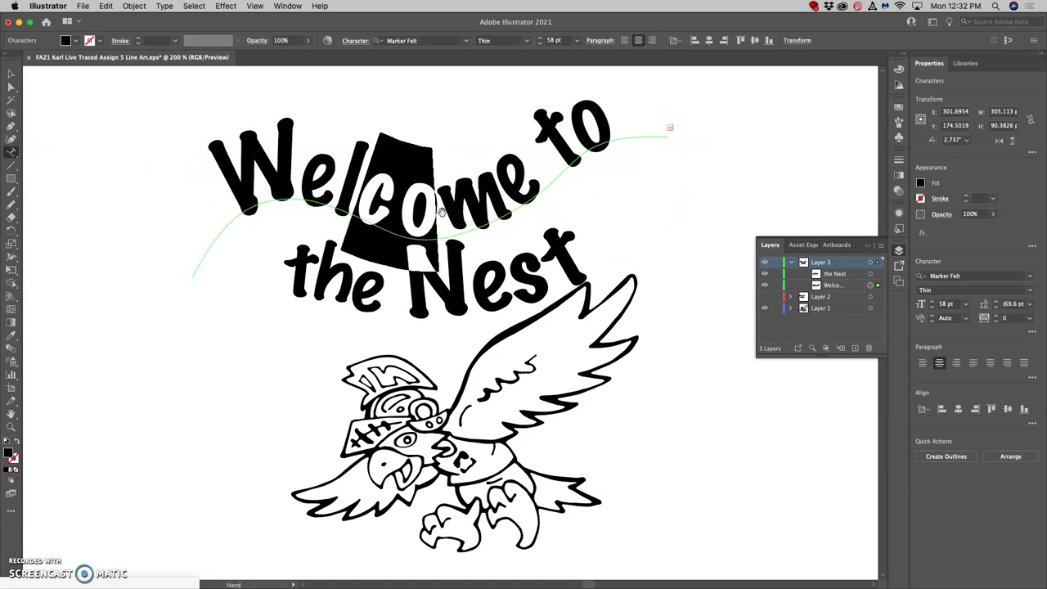
left_click(411, 219)
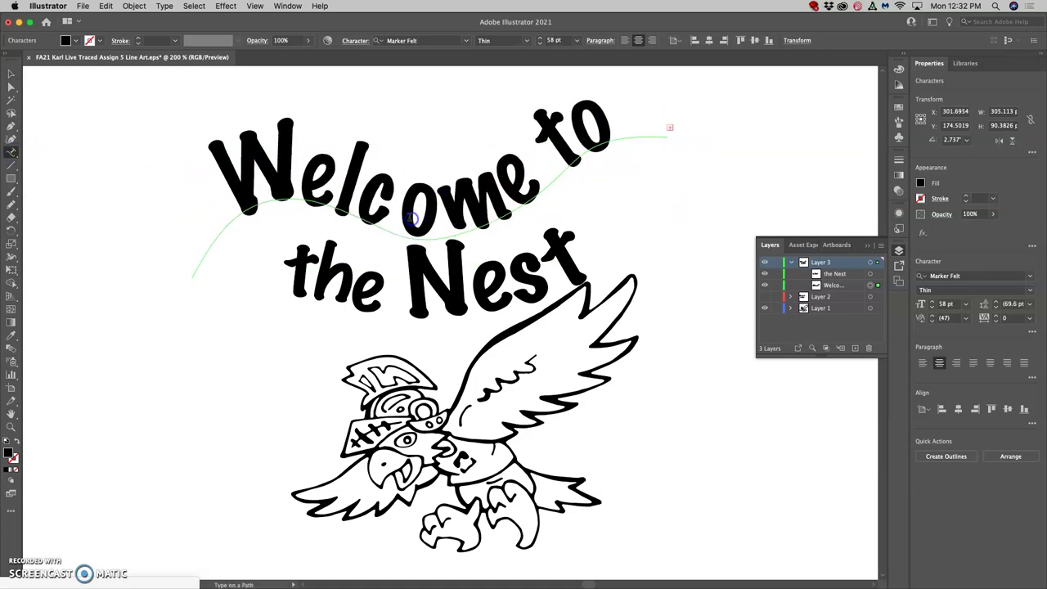
left_click_drag(403, 217, 397, 216)
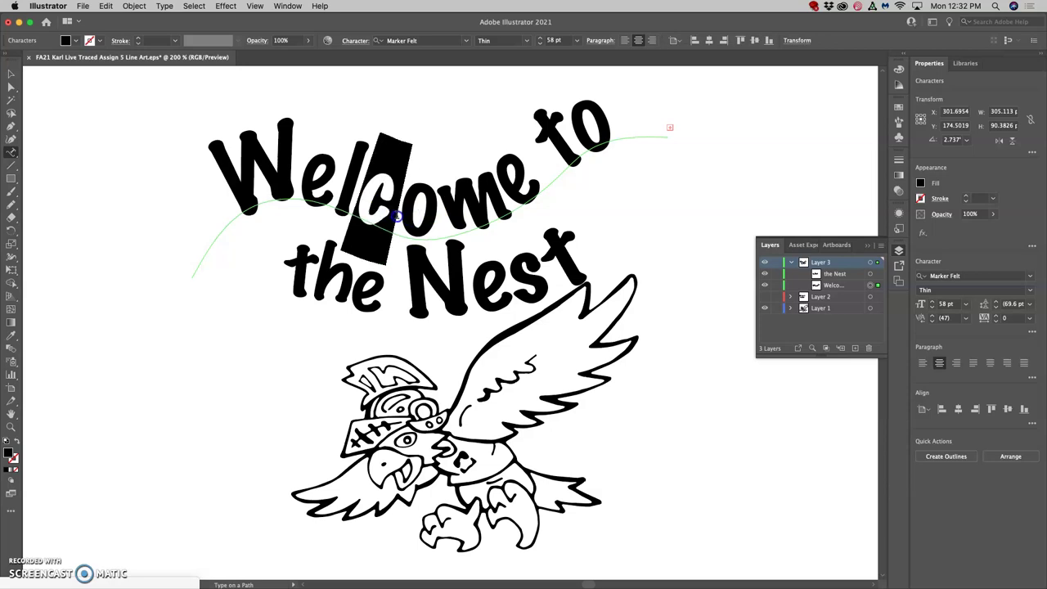
key("alt+Left")
key("alt+Left")
key("alt+Left")
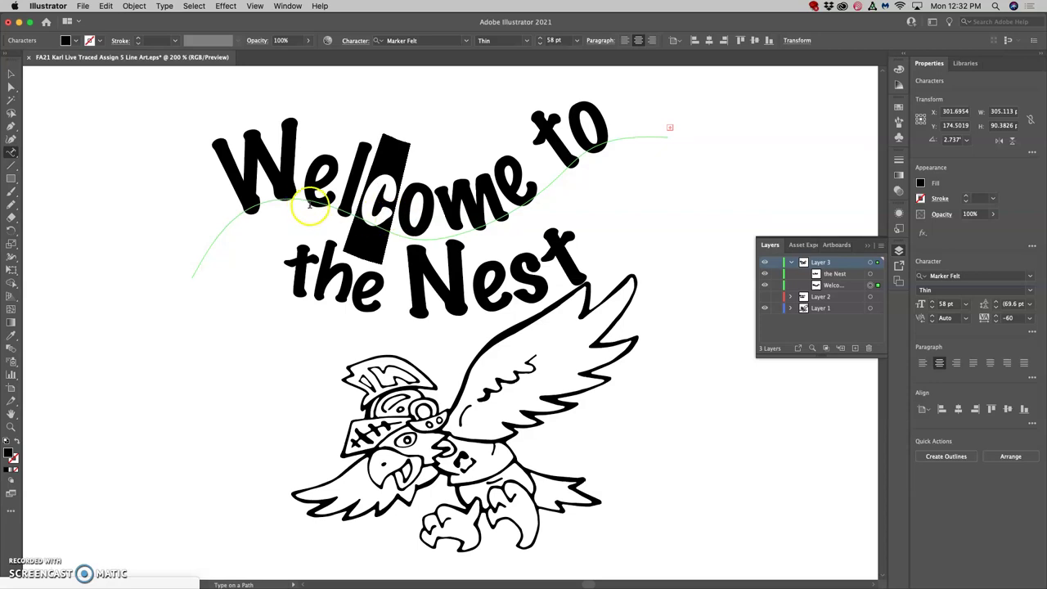
left_click(676, 251)
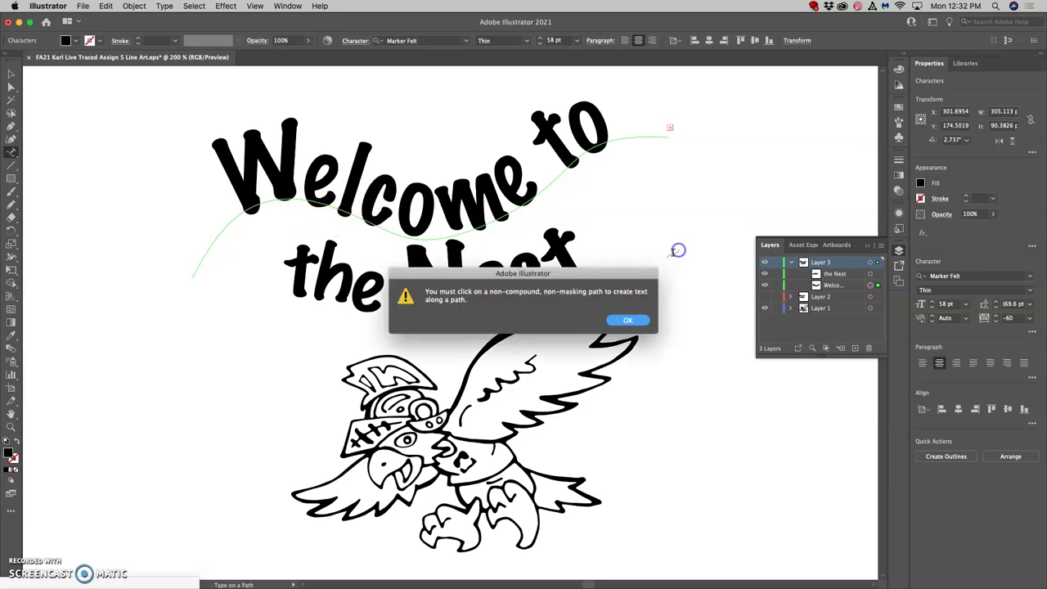
left_click(628, 320)
left_click(685, 247)
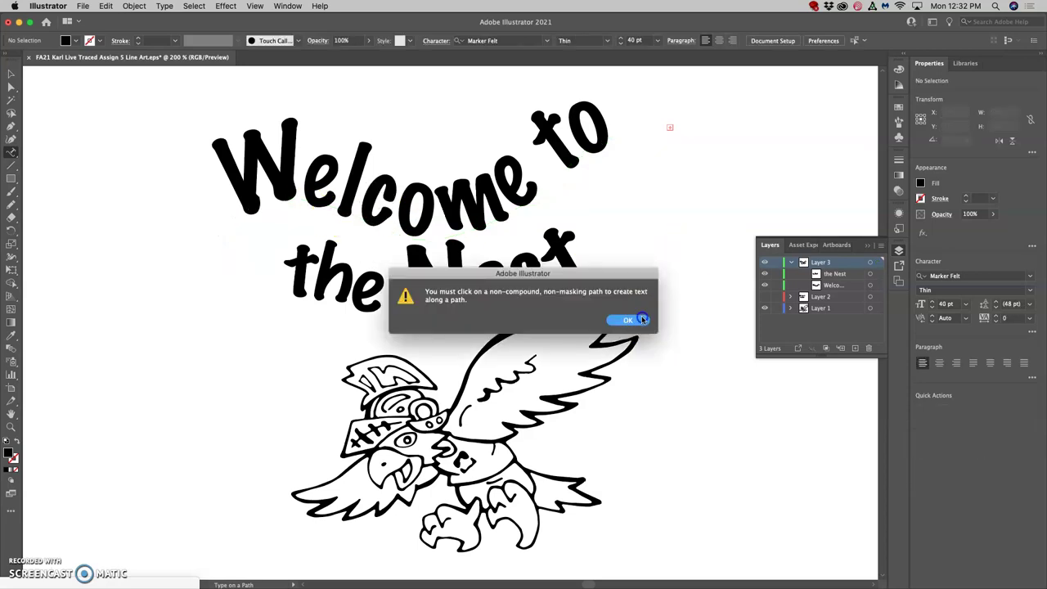
left_click(643, 319)
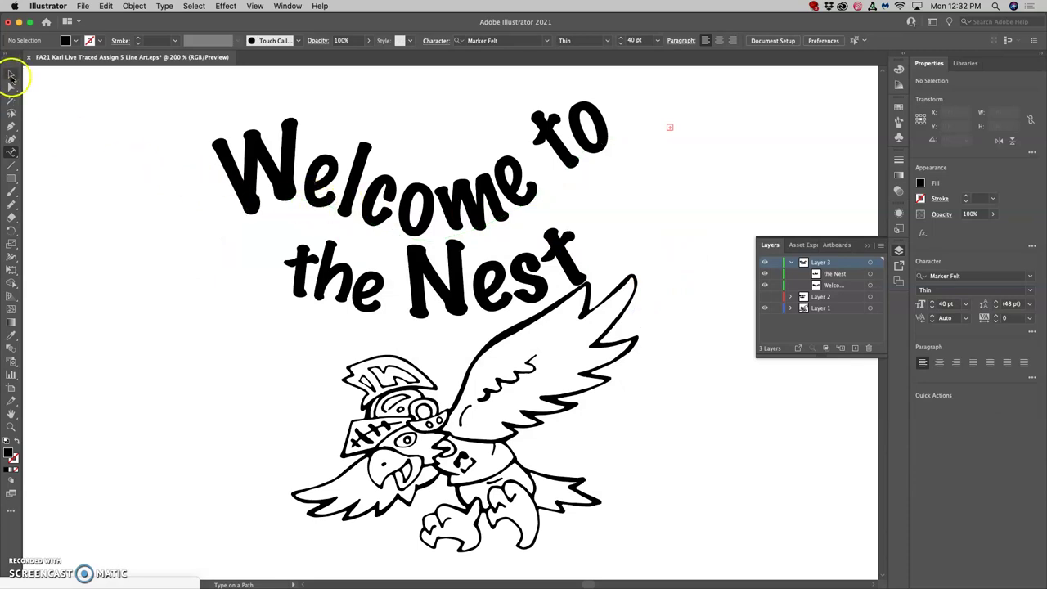
- Toggle the visibility of Layer 3 and its two type objects to check what each one contains
left_click(10, 74)
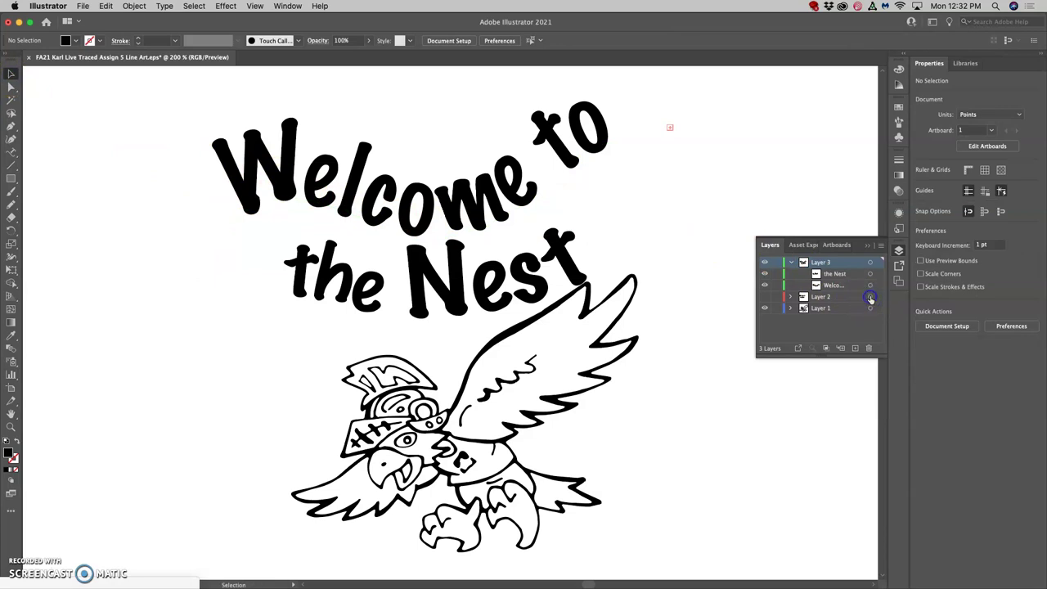
left_click(765, 263)
left_click(765, 263)
left_click(791, 263)
left_click(791, 263)
left_click(766, 274)
left_click(765, 274)
left_click(765, 286)
left_click(765, 285)
- Move all the type on Layer 3 together about 20 pt left and 3 pt down
left_click(871, 262)
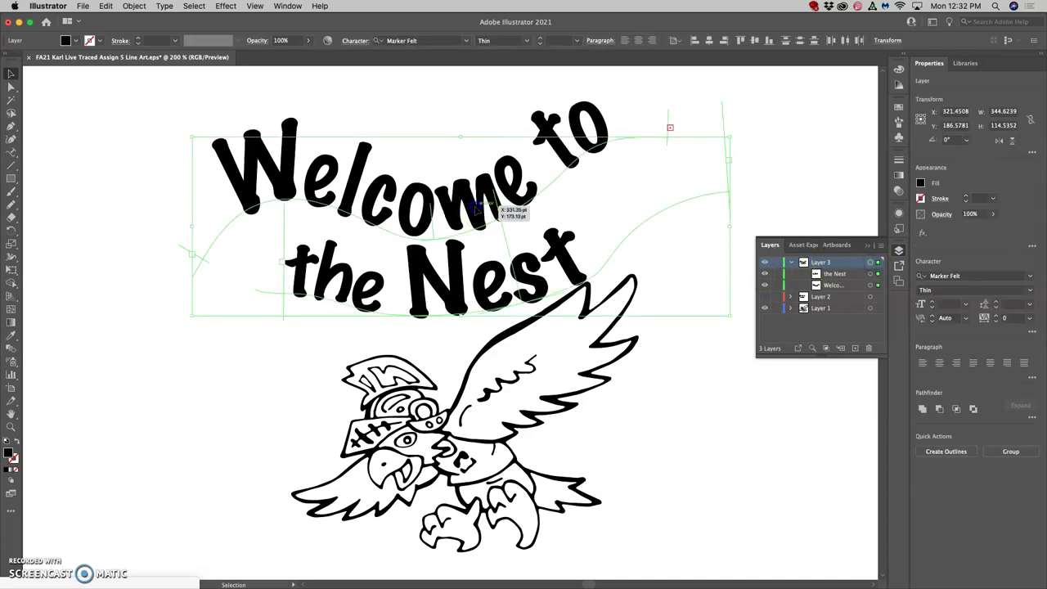
mouse_move(475, 210)
left_mouse_down()
mouse_move(456, 211)
mouse_move(476, 214)
left_mouse_up()
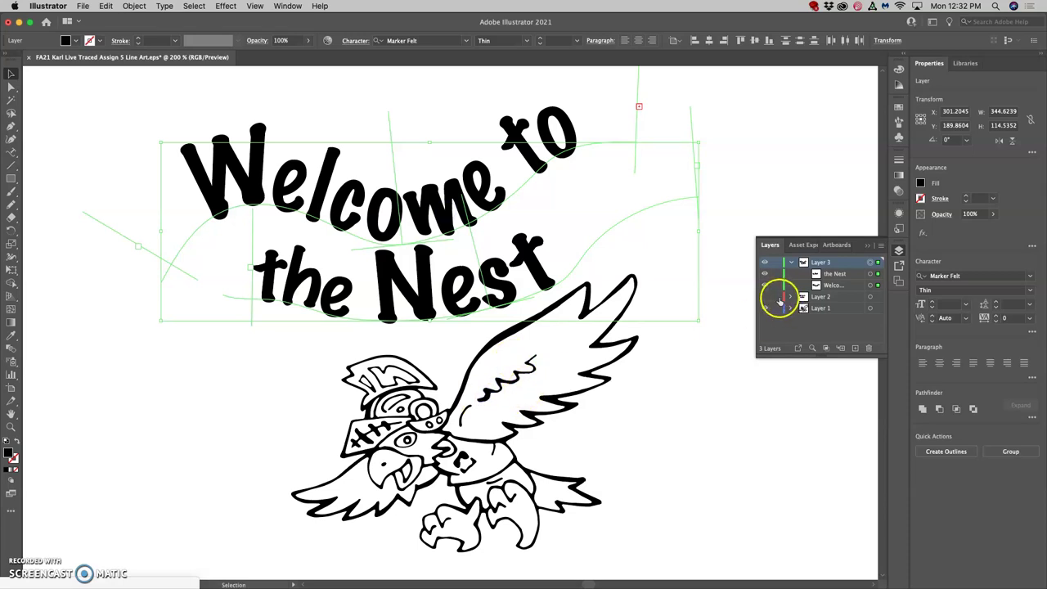
- Move only the "Welcome to" type about 17 pt right over "the Nest"
left_click(870, 285)
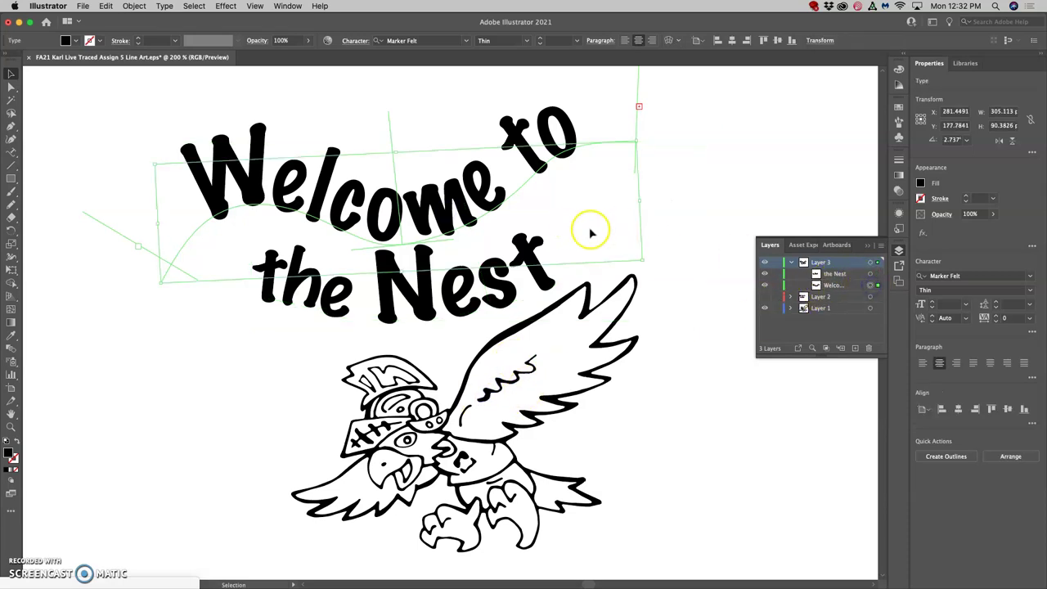
left_click(87, 163)
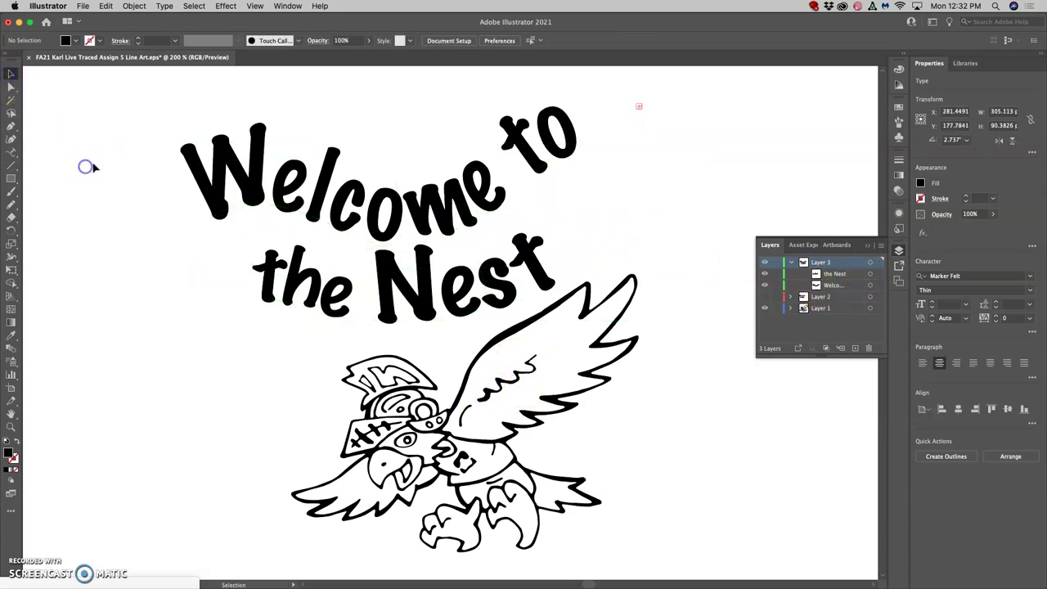
left_click_drag(229, 166, 255, 171)
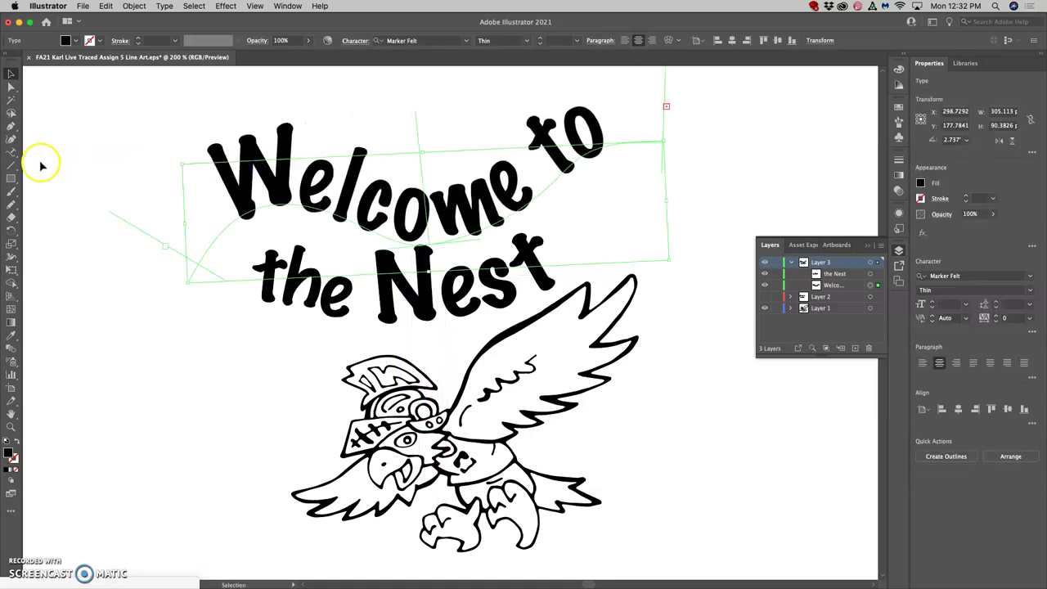
- Smooth the dip in the "Welcome to" path with the Pencil tool and rotate the type about 2.7° counterclockwise
left_click(12, 206)
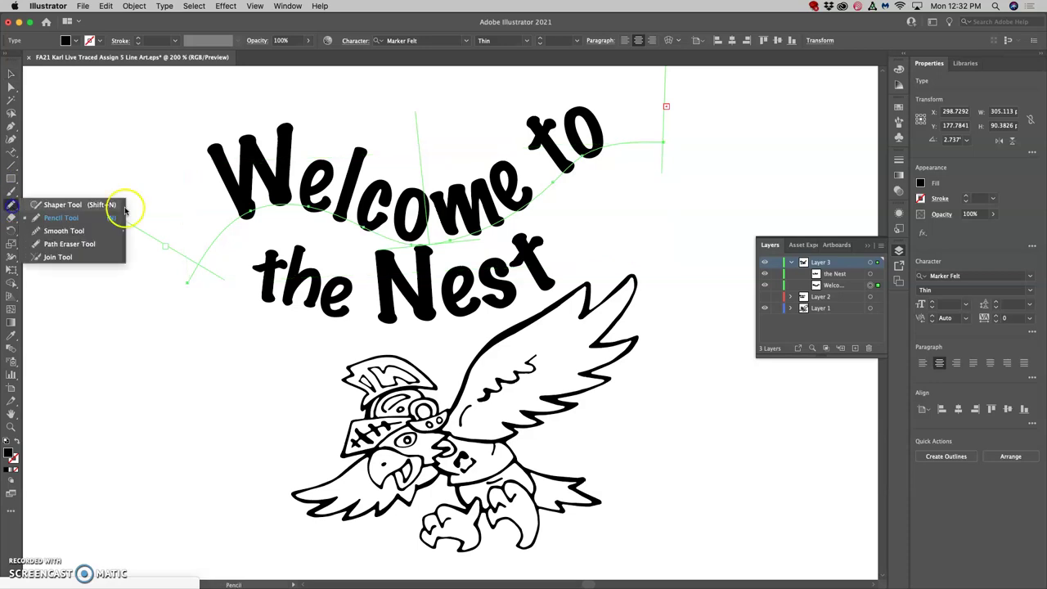
left_click_drag(368, 233, 397, 235)
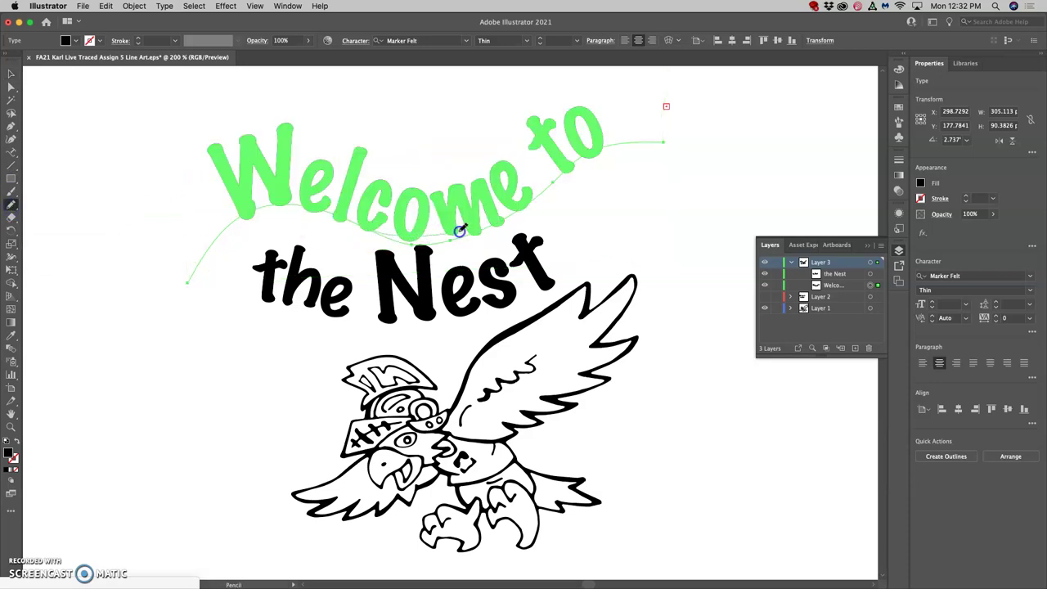
left_click_drag(521, 208, 522, 208)
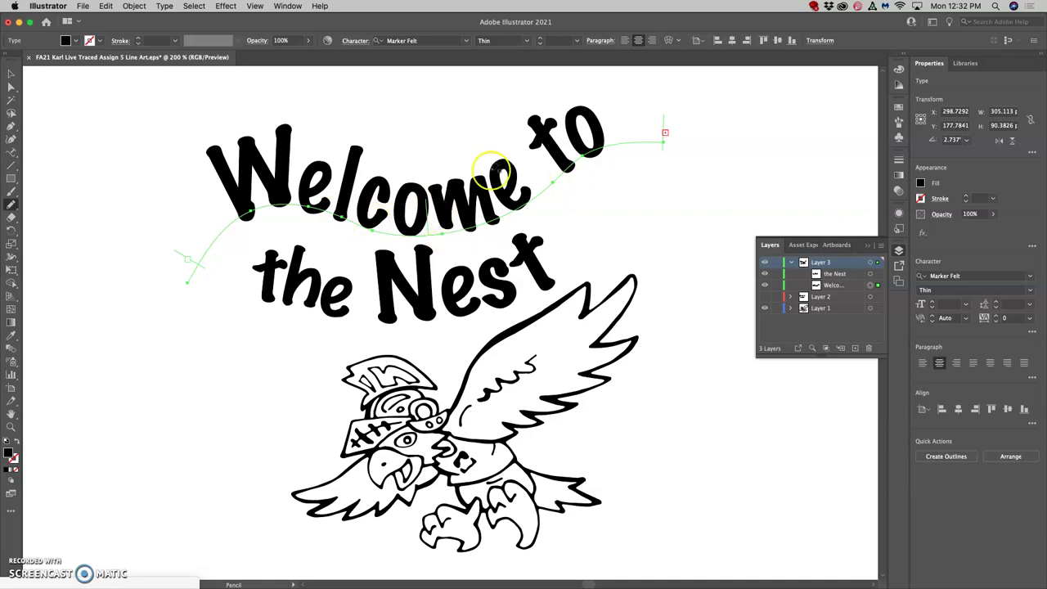
left_click(11, 74)
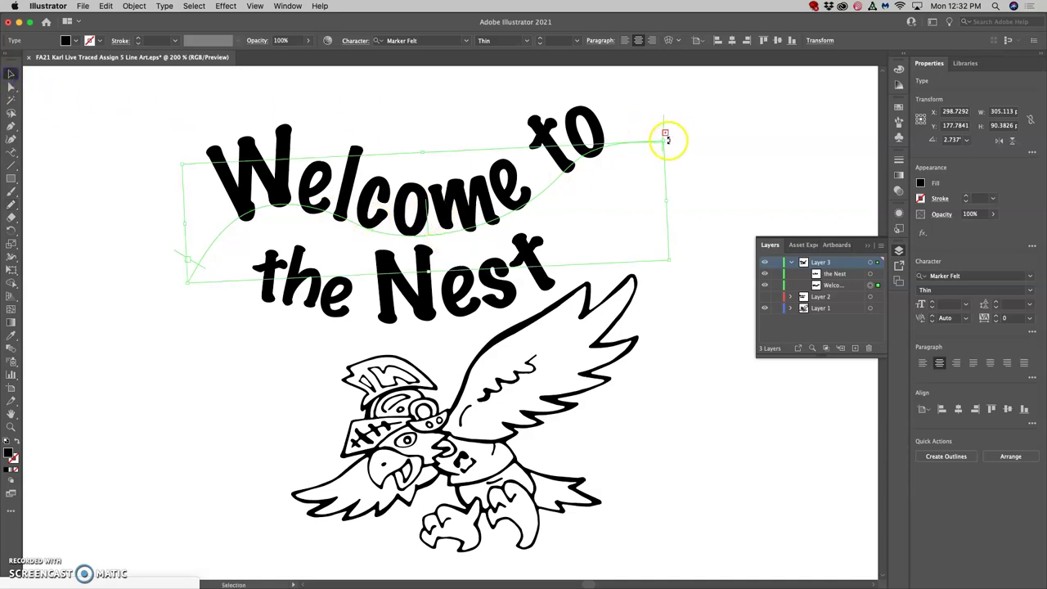
left_click_drag(665, 140, 661, 123)
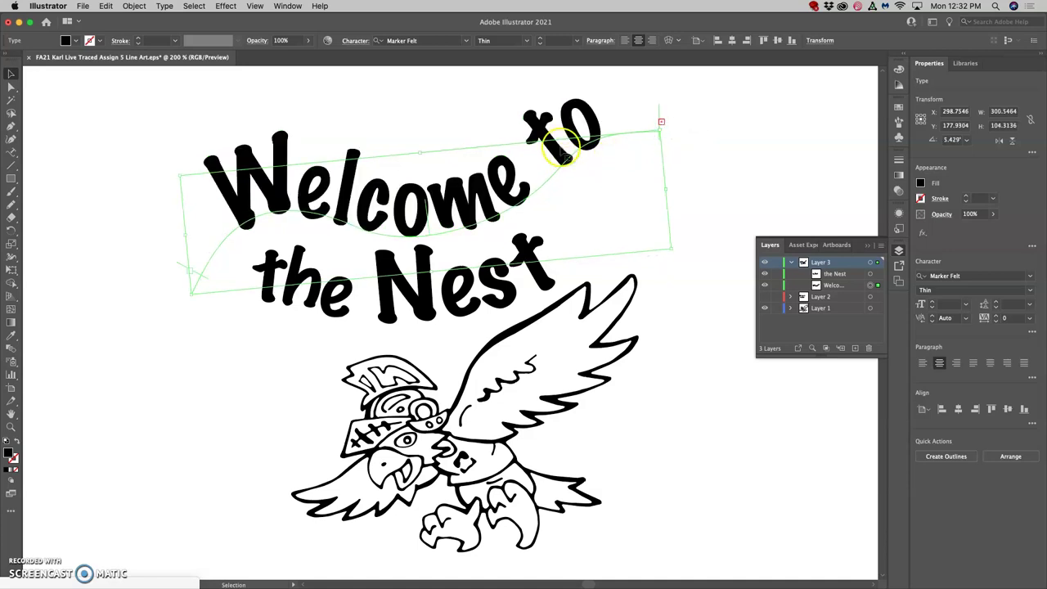
- Redraw the path under "to" with the Pencil tool as a lower wave ending in a downward curve, and deselect it
left_click(12, 204)
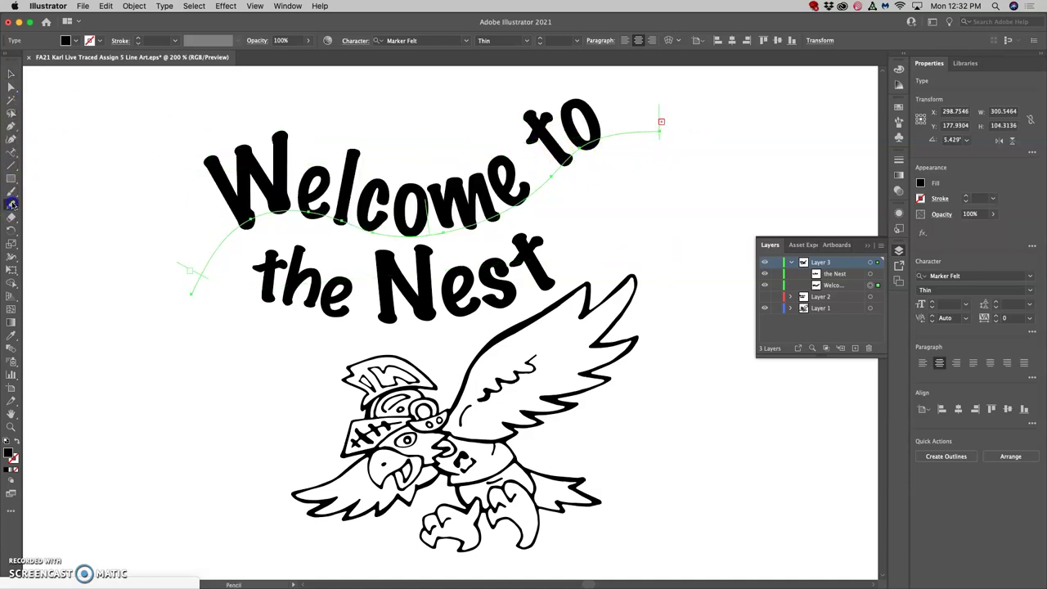
mouse_move(511, 210)
left_mouse_down()
mouse_move(549, 191)
mouse_move(630, 207)
left_mouse_up()
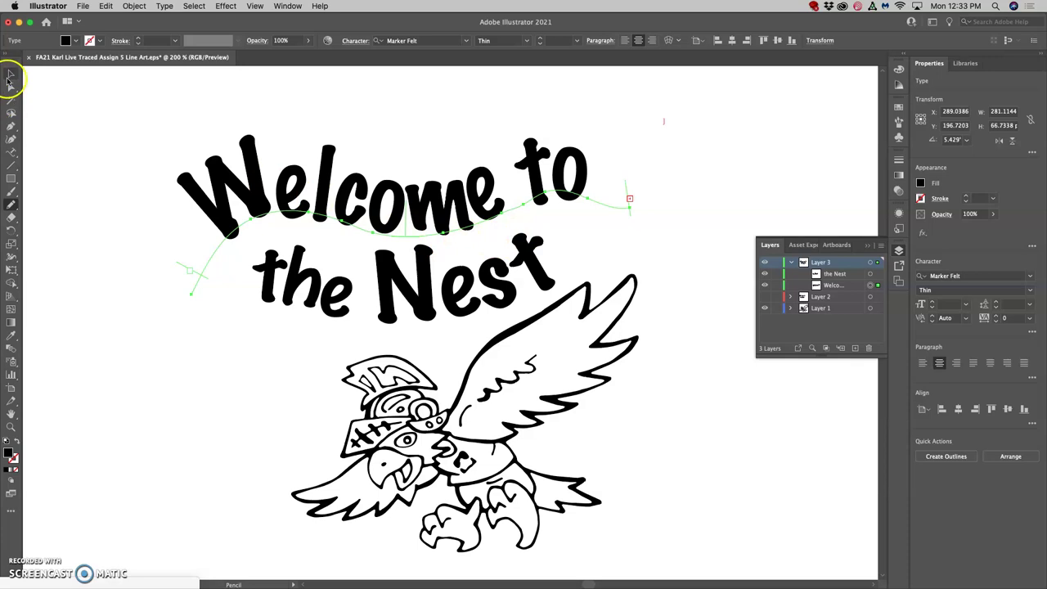
left_click(11, 75)
left_click(98, 117)
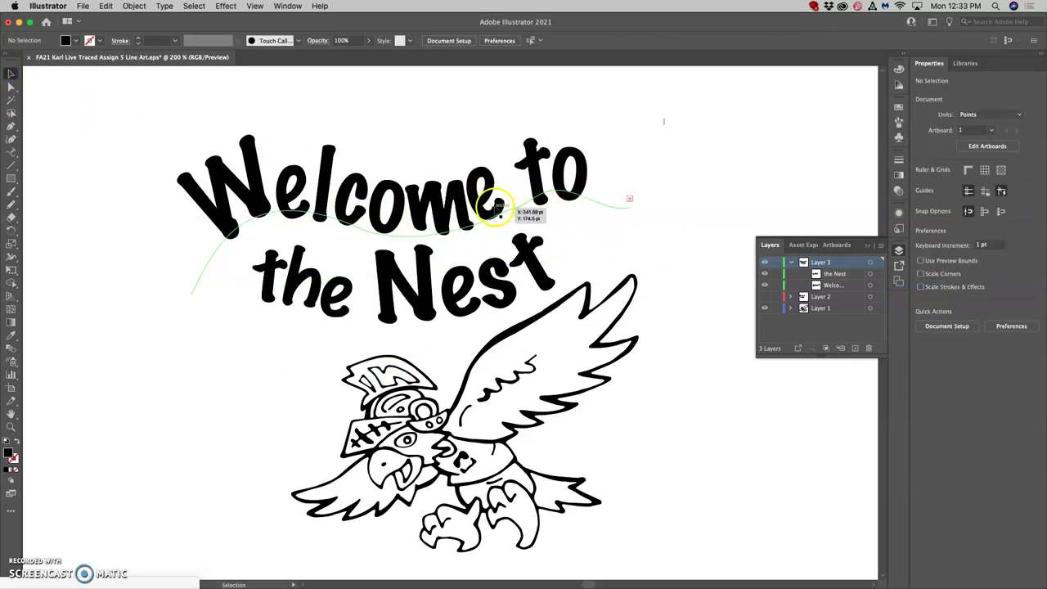
left_click(507, 211)
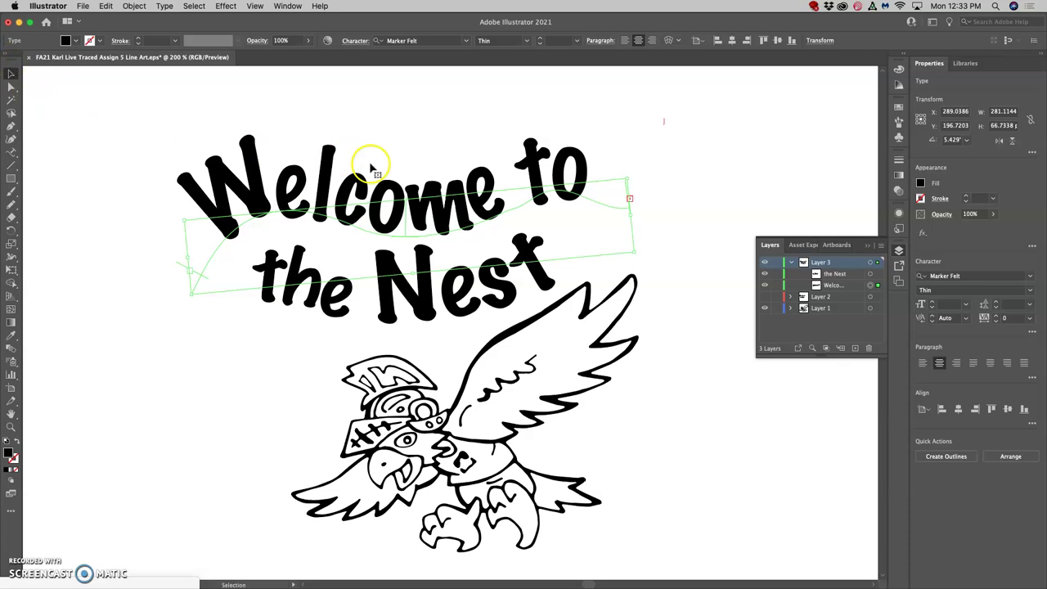
left_click(525, 210)
right_click(523, 205)
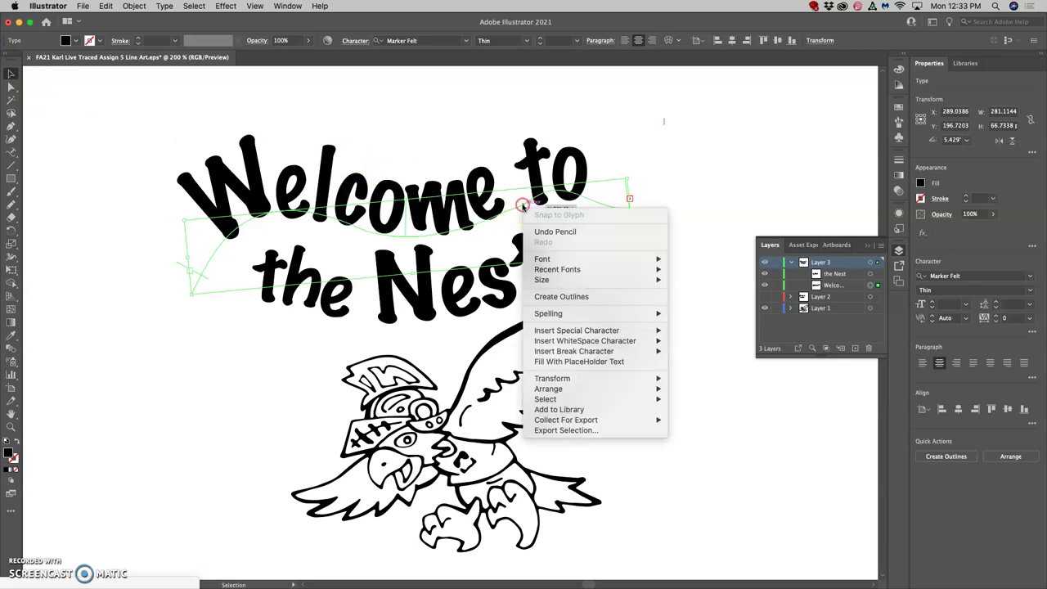
left_click(586, 301)
left_click(679, 181)
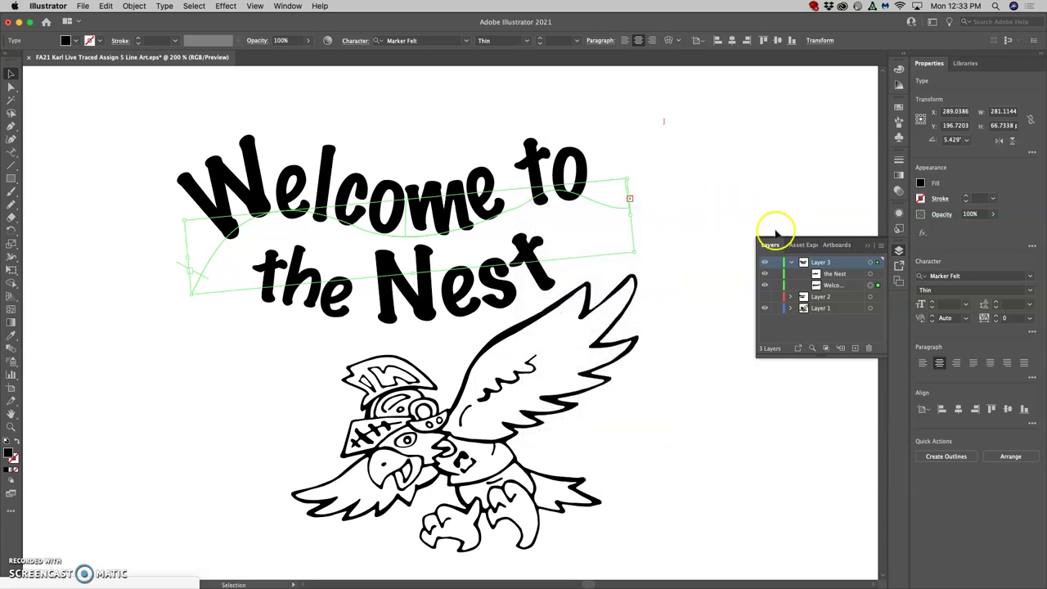
- Add a new layer above Layer 3 and copy all the type on Layer 3
left_click(870, 264)
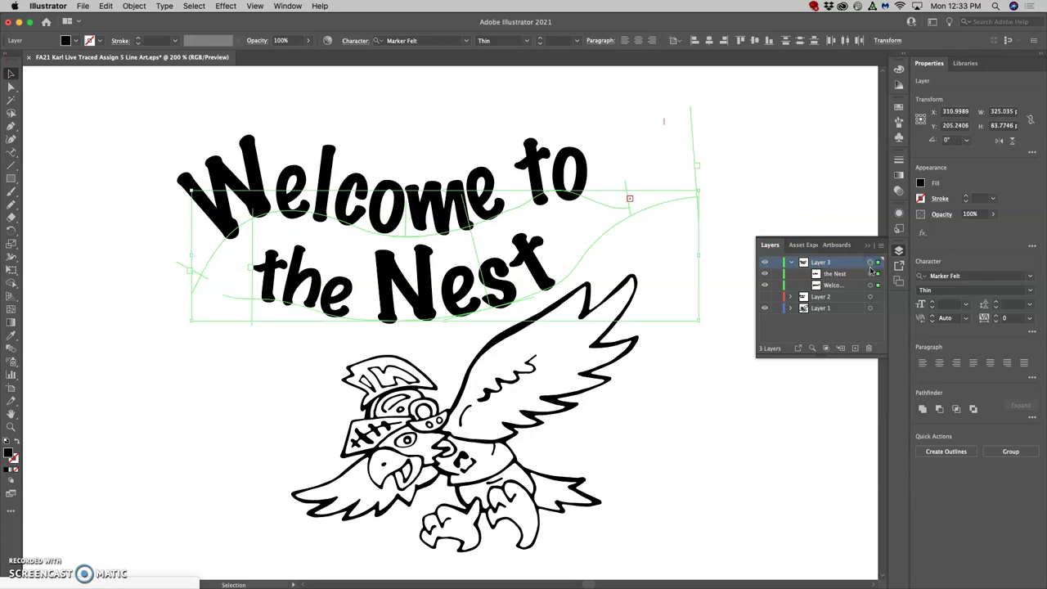
left_click(835, 268)
left_click(857, 348)
left_click(870, 275)
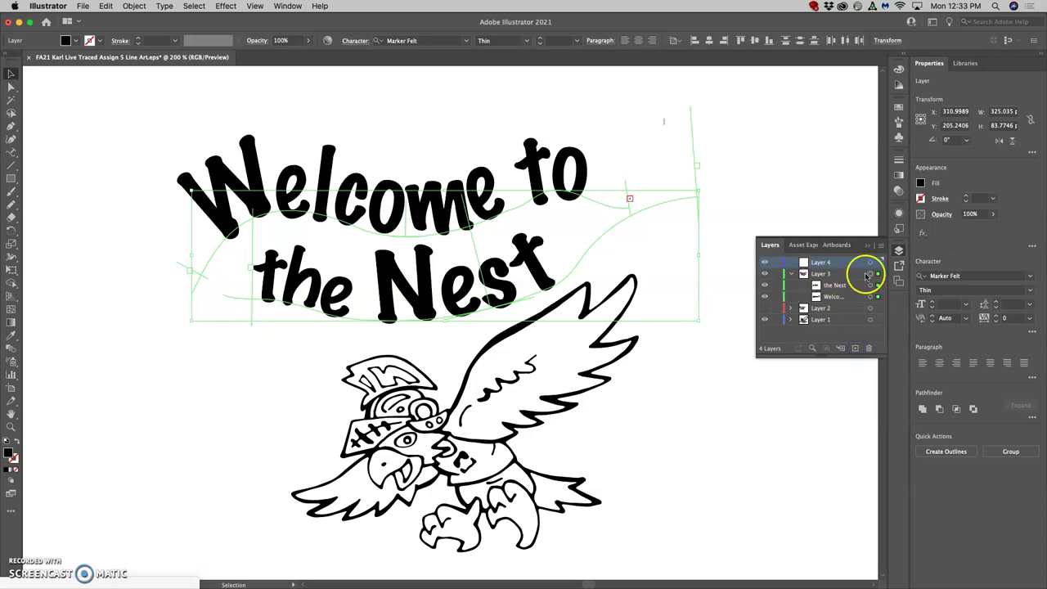
left_click(106, 6)
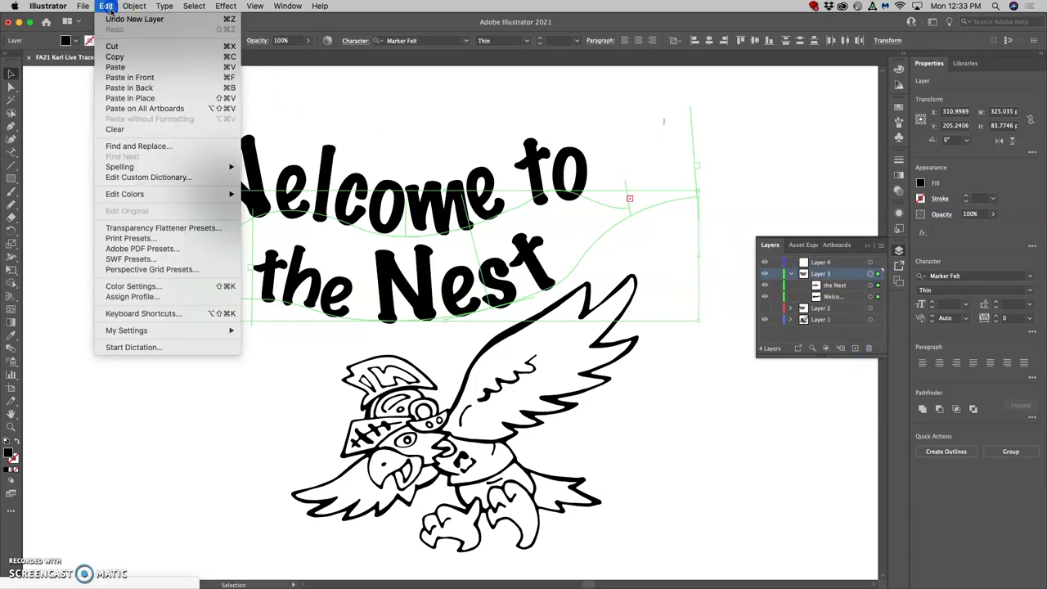
left_click(125, 58)
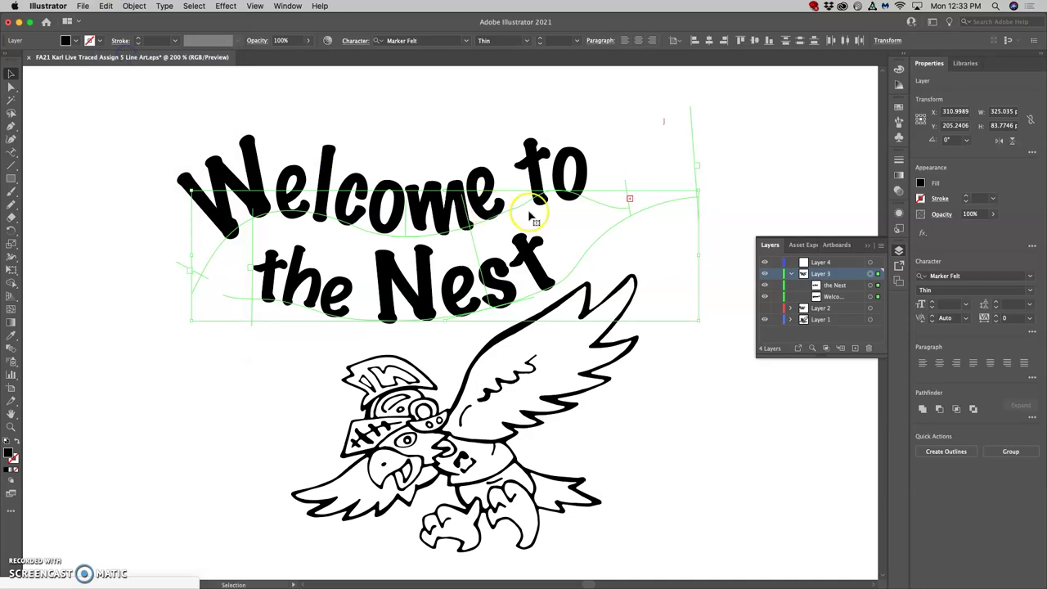
- Lock and hide Layer 3, and paste the copied type in place on Layer 4
left_click(776, 274)
left_click(764, 273)
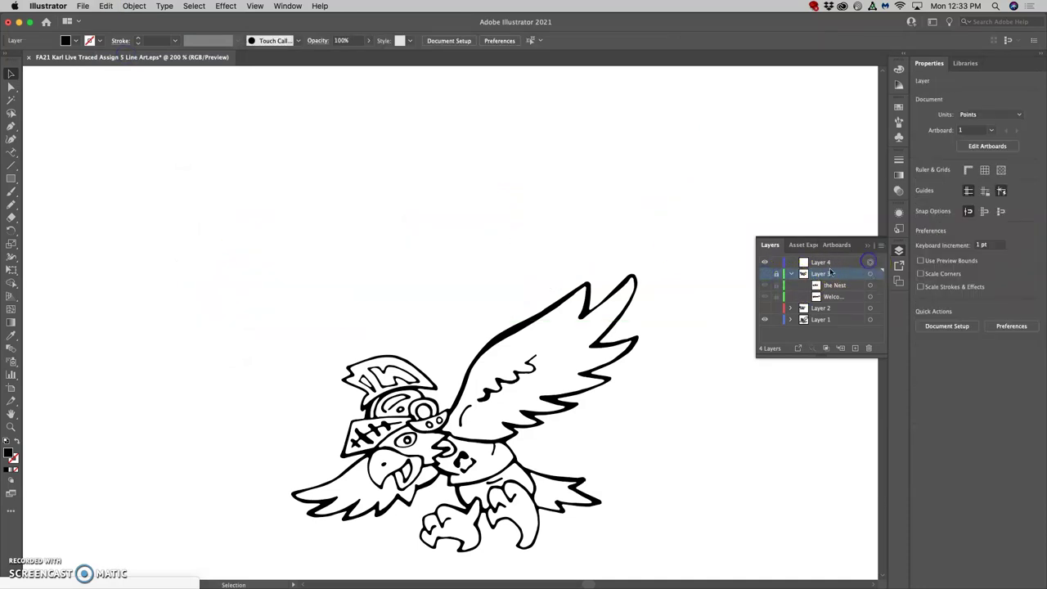
left_click(841, 262)
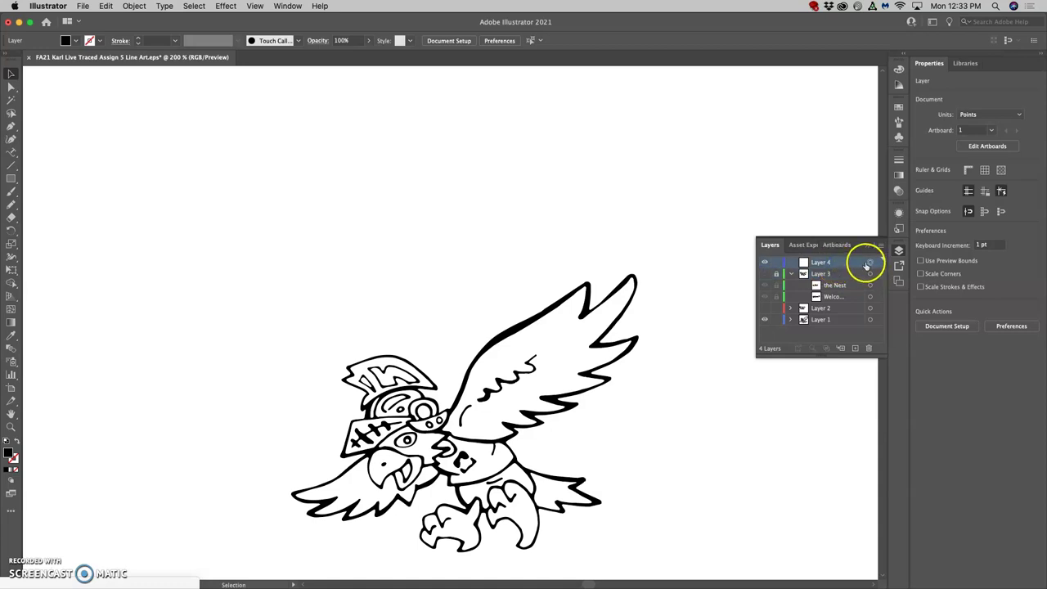
left_click(106, 5)
left_click(144, 88)
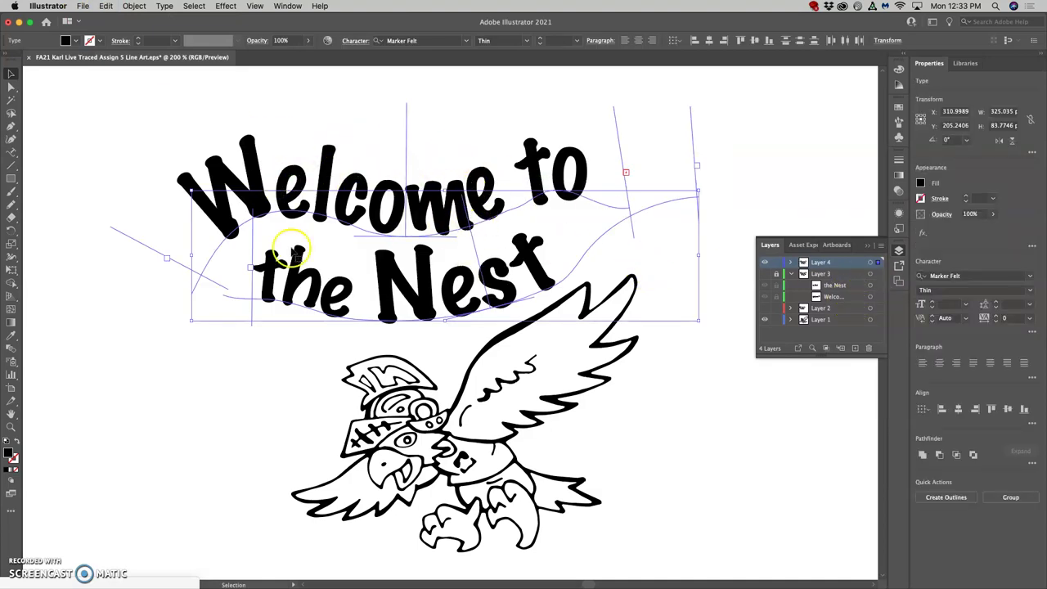
- Convert the pasted type on Layer 4 to outlines and deselect it
right_click(516, 191)
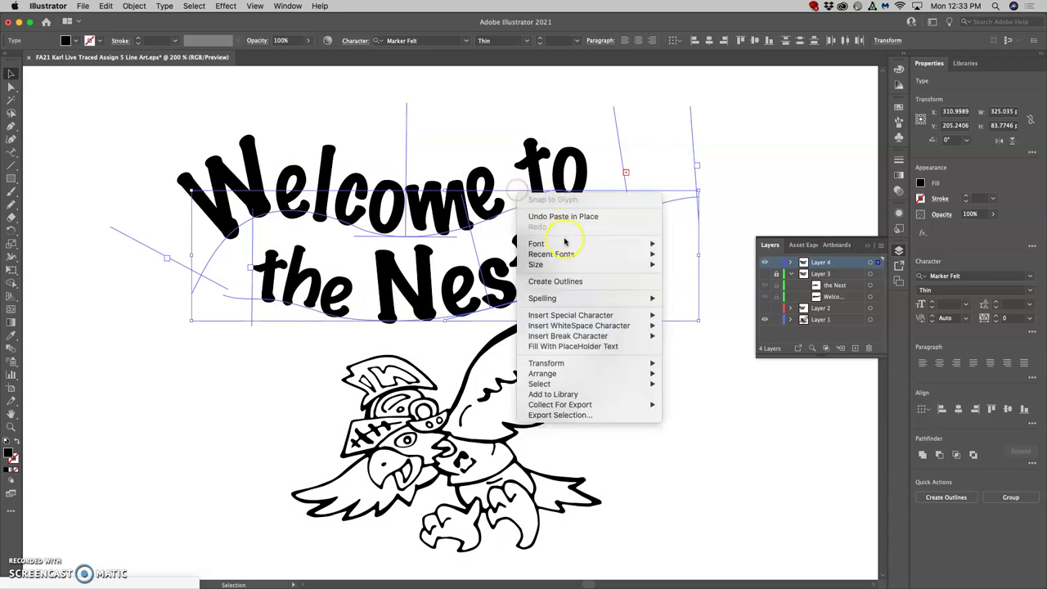
left_click(563, 281)
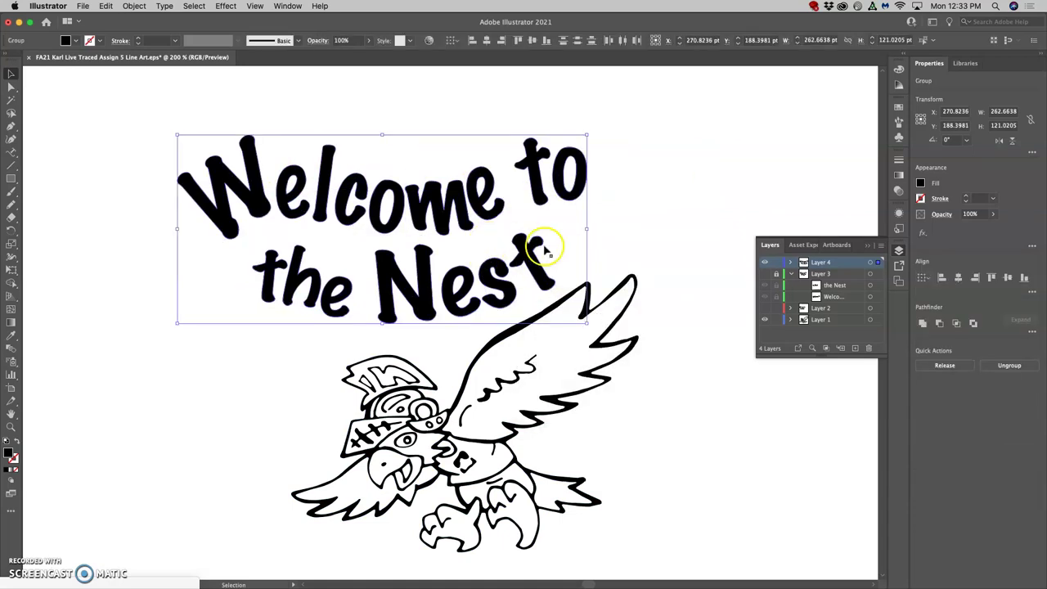
left_click(77, 99)
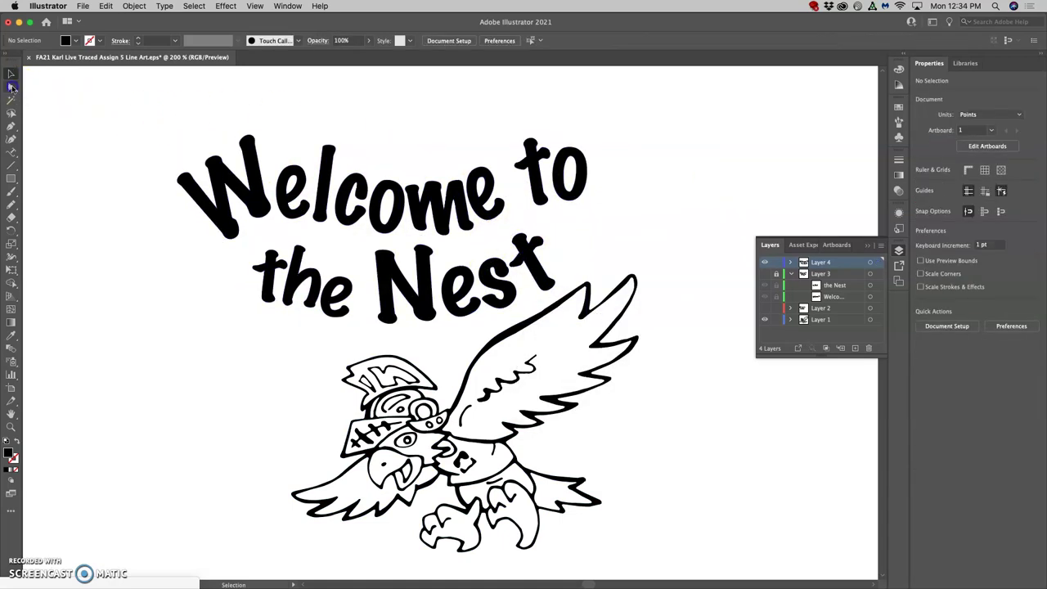
- Select only the outlined "W" of "Welcome" and rotate it about 10° clockwise
left_click(11, 88)
left_click(247, 174)
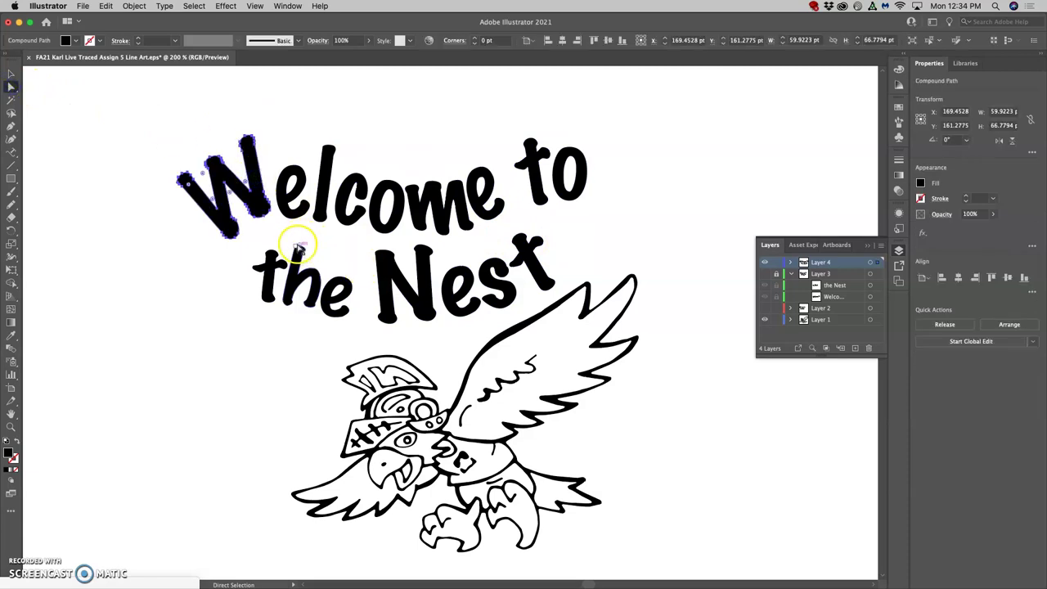
key("super+equal")
key("super+equal")
key("super+equal")
key("super+equal")
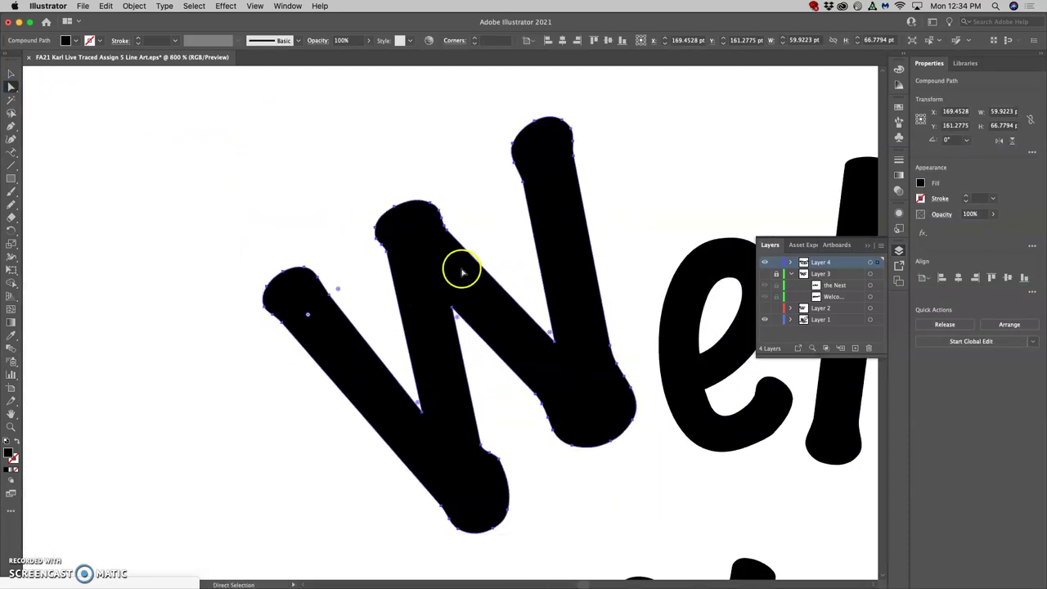
key("v")
key("super+minus")
key("super+minus")
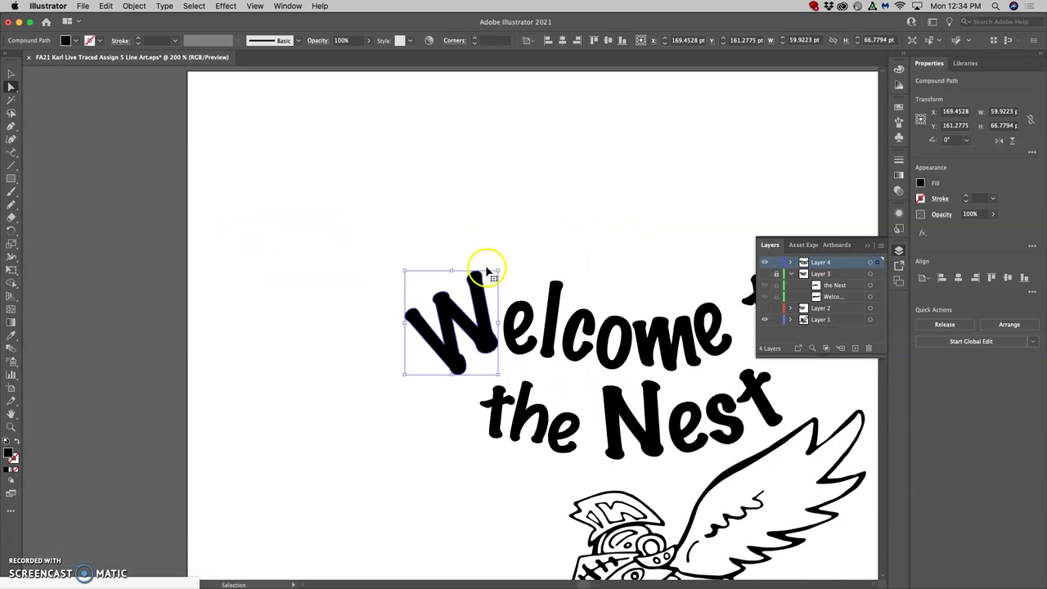
key("a")
scroll(500, 266, "right", 5)
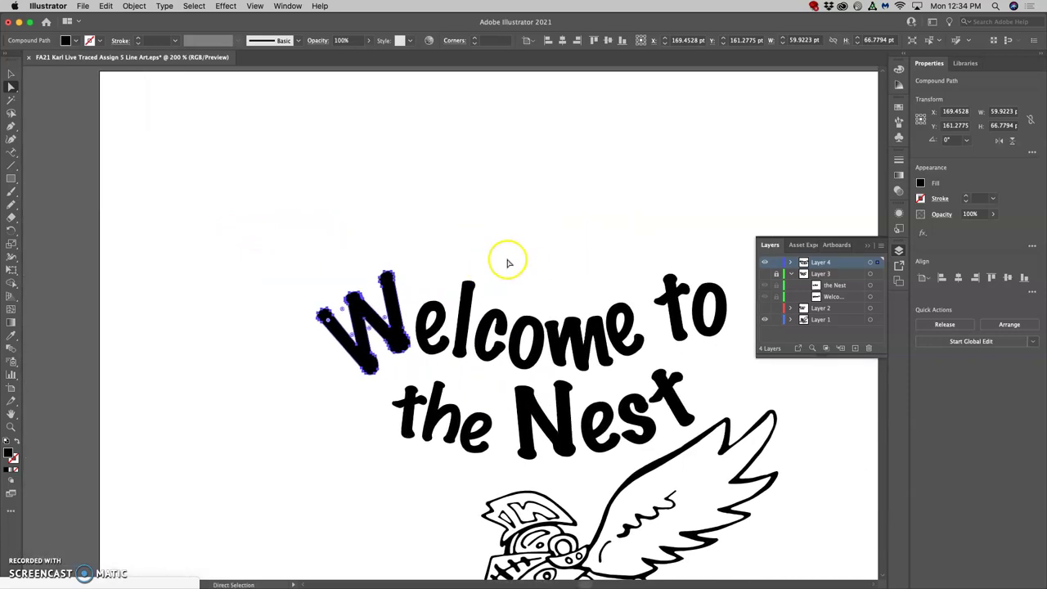
left_click(12, 74)
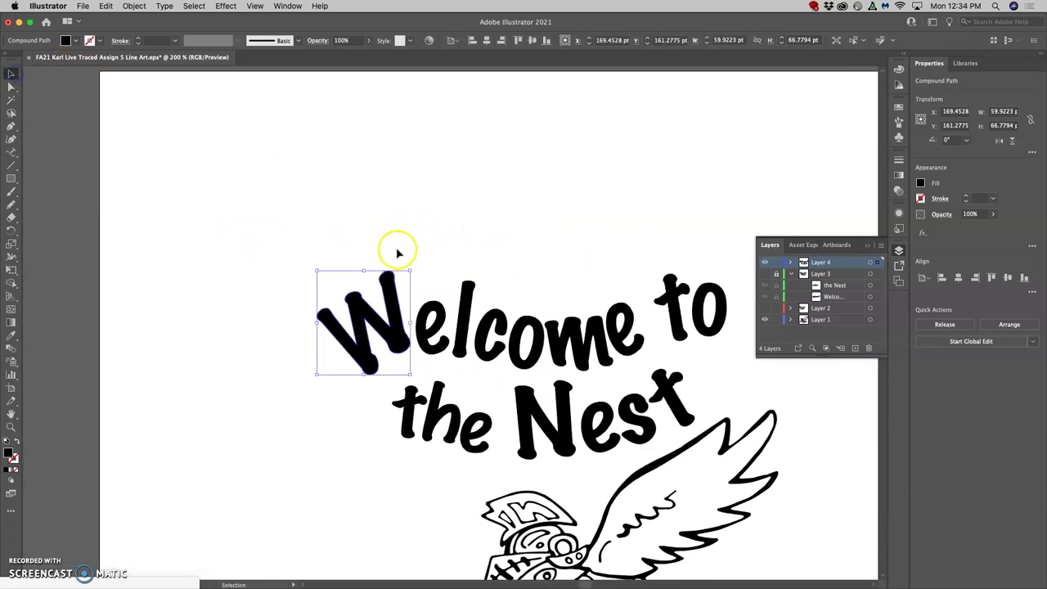
mouse_move(412, 270)
left_mouse_down()
mouse_move(417, 282)
mouse_move(425, 271)
left_mouse_up()
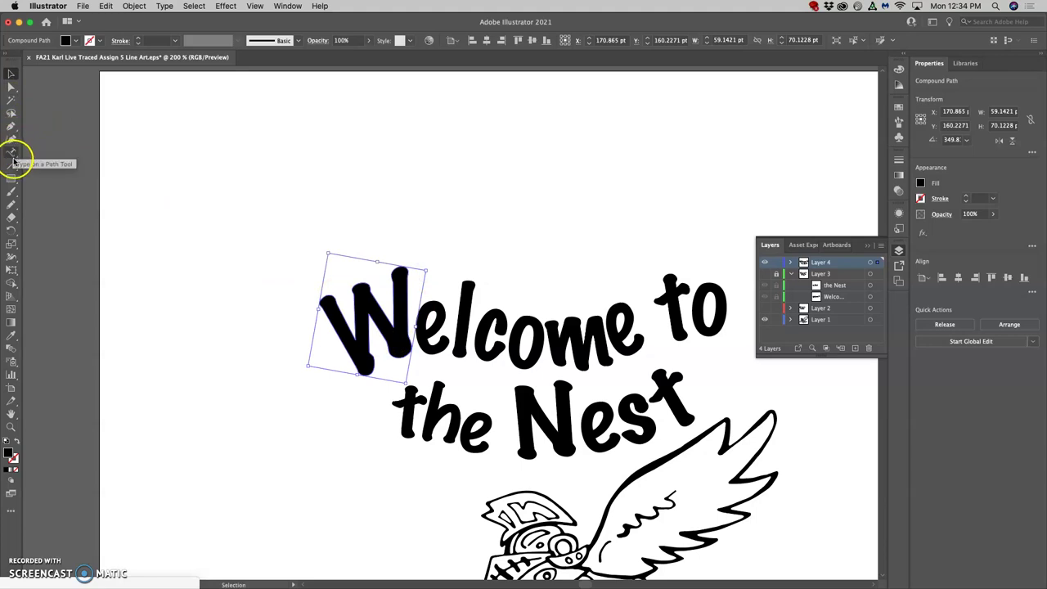
- Redraw the outer upper tips of the "W" as pointed flares with the Pencil tool and try a drip below its first foot
left_click(11, 205)
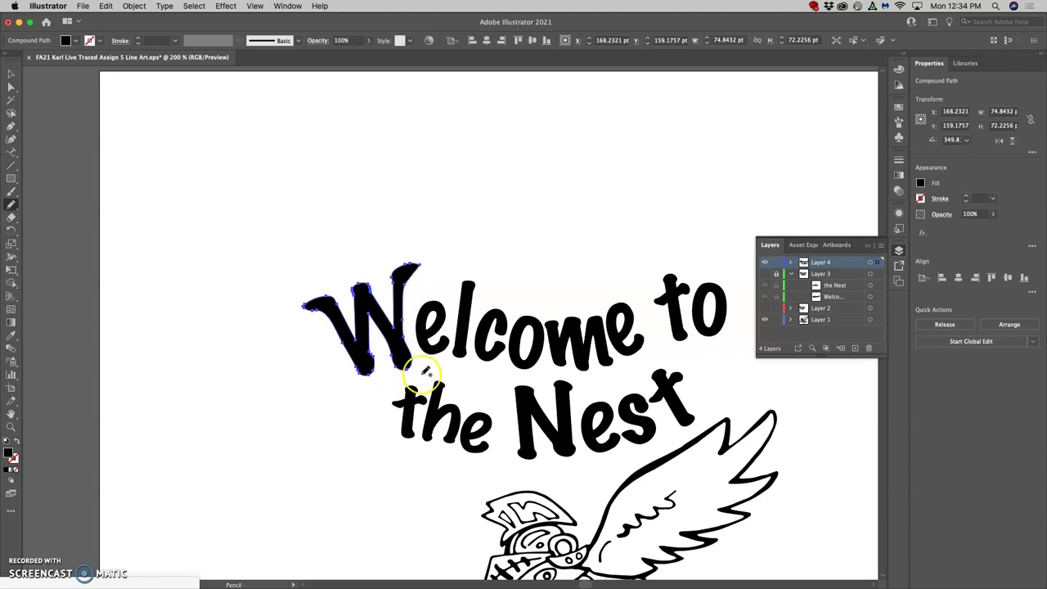
left_click_drag(385, 317, 358, 369)
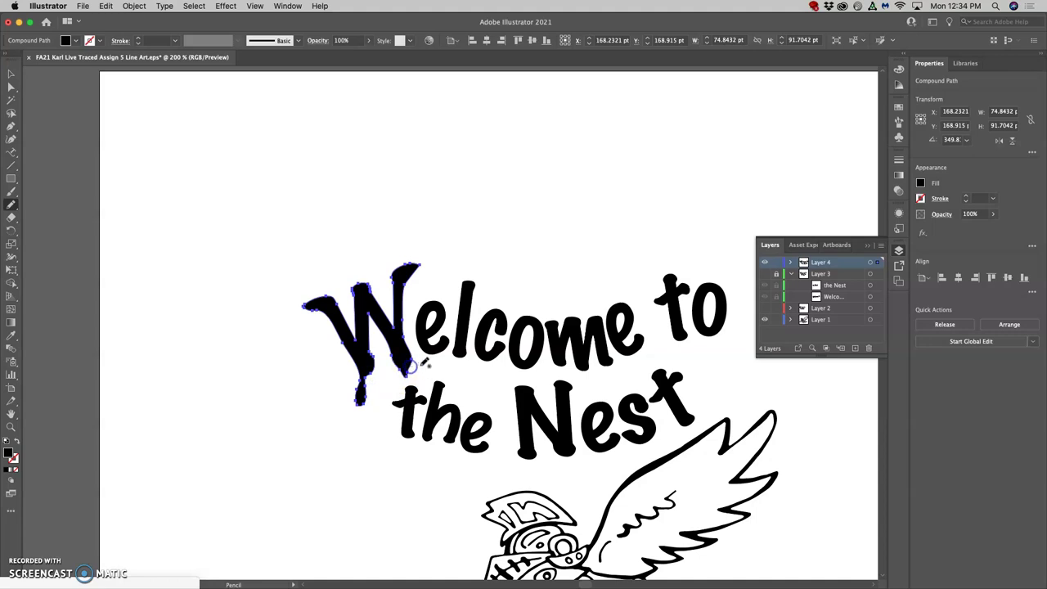
key("super+minus")
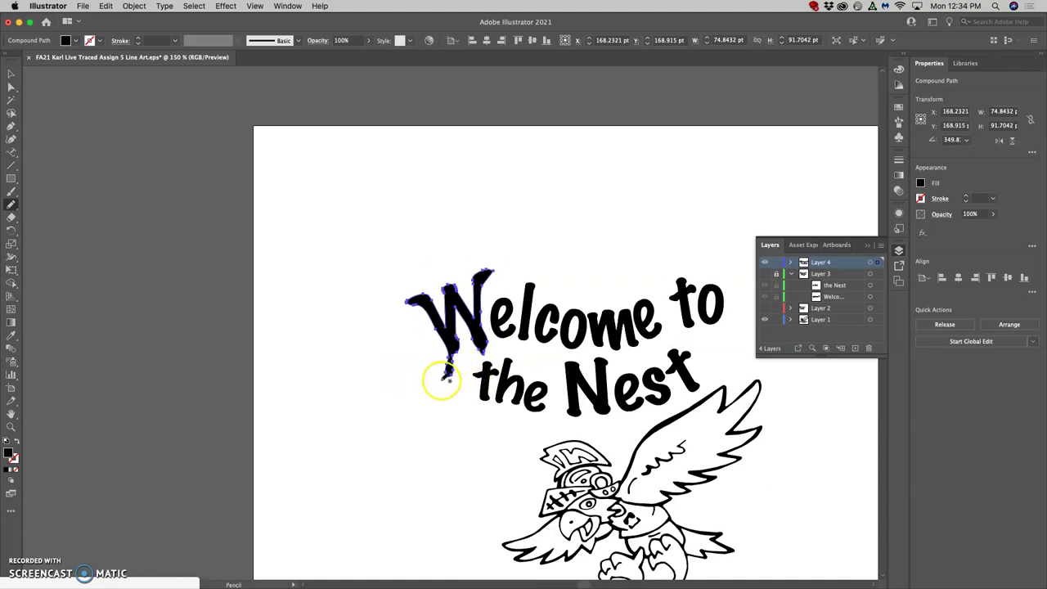
left_click(424, 396, "super")
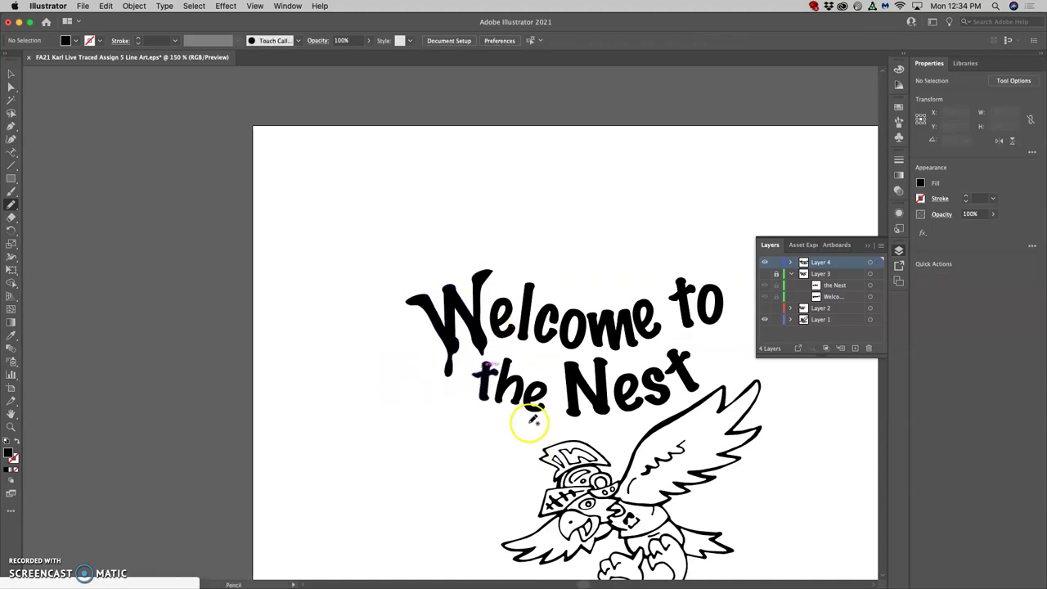
scroll(491, 369, "right", 2)
- Set the Pencil tool's fidelity one notch short of Smooth and redraw the last upper tip of the "W" as a larger flare
left_click(405, 305, "super")
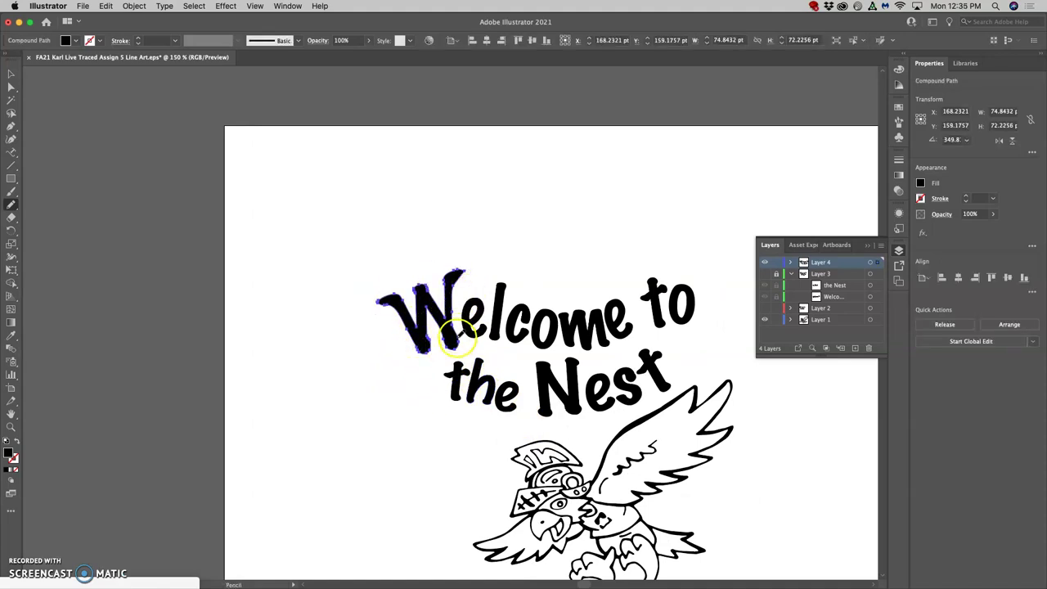
double_click(11, 207)
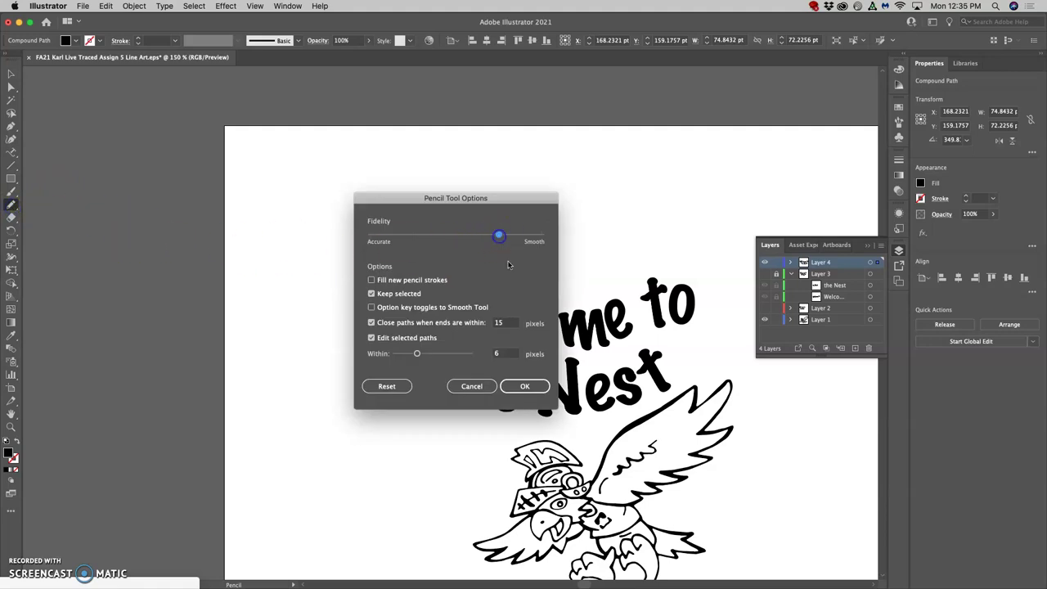
left_click(525, 386)
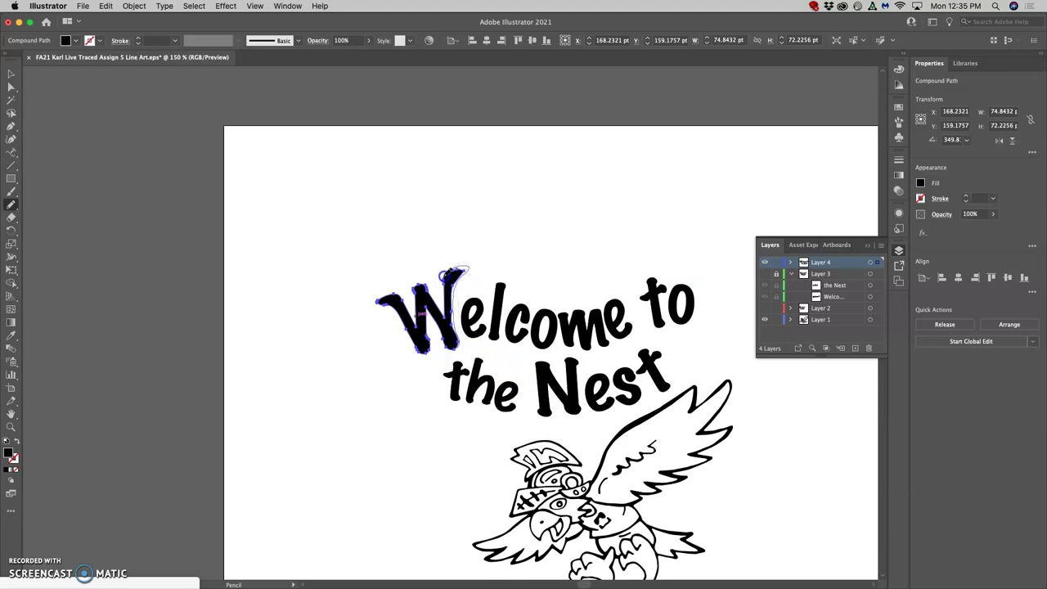
left_click_drag(447, 273, 444, 281)
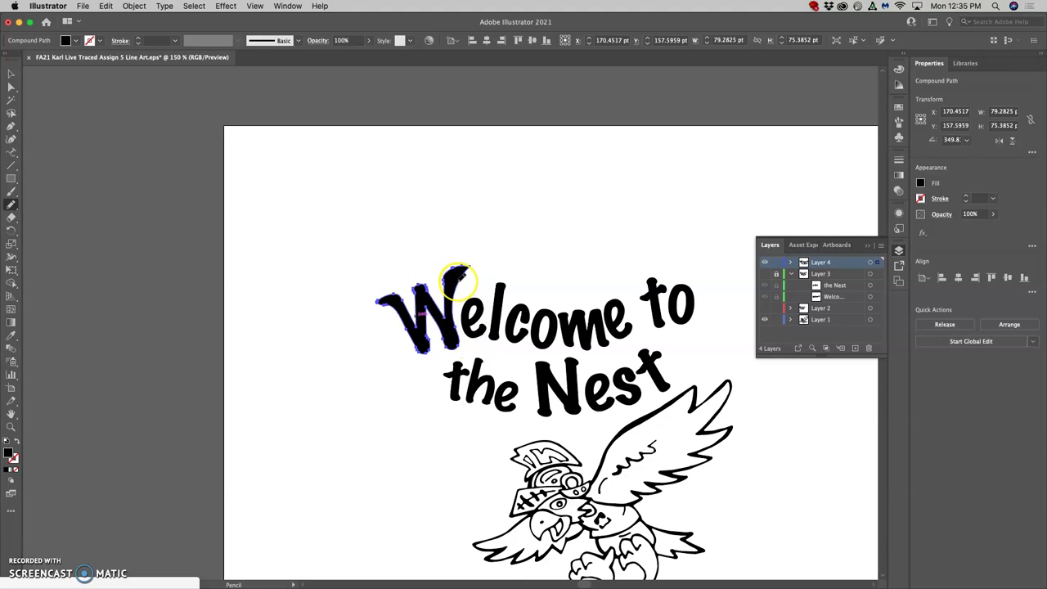
- Round the last upper tip of the "W", redraw its first stroke down to a longer rounded foot, and deselect the letter
left_click_drag(468, 268, 453, 307)
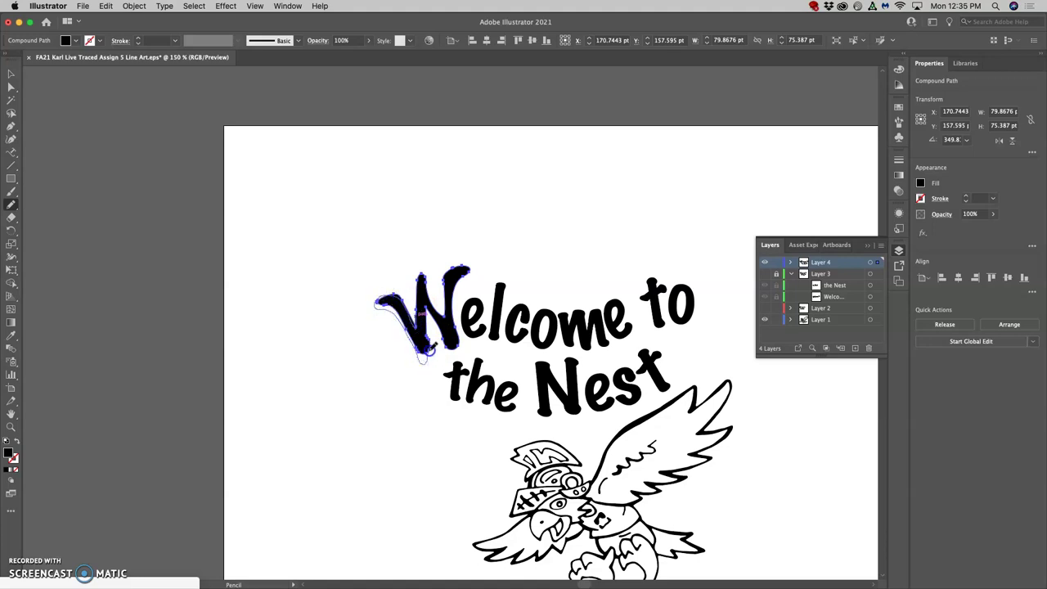
left_click_drag(422, 360, 427, 359)
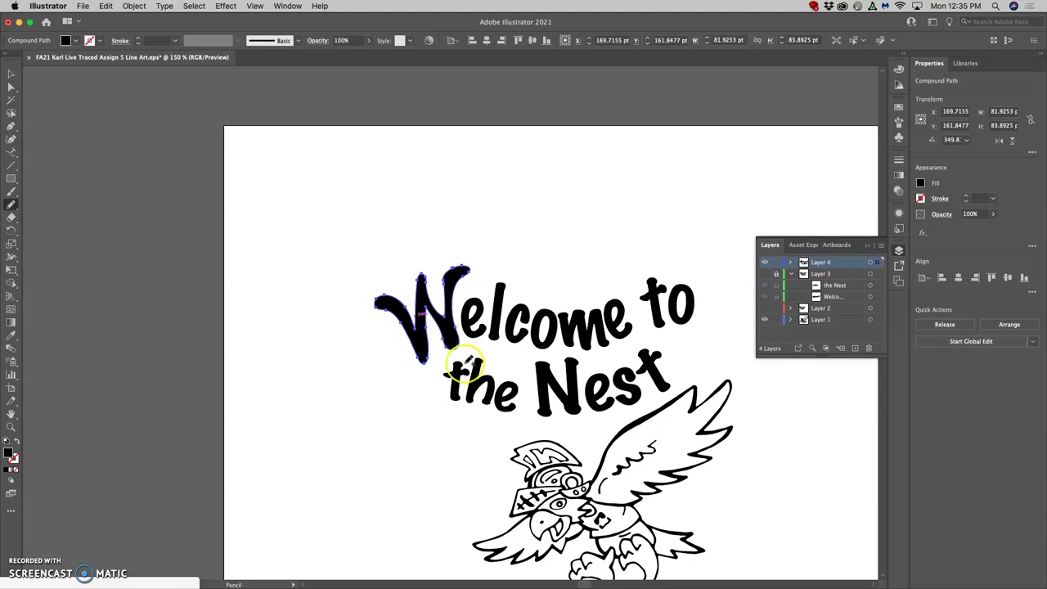
key("super+shift+a")
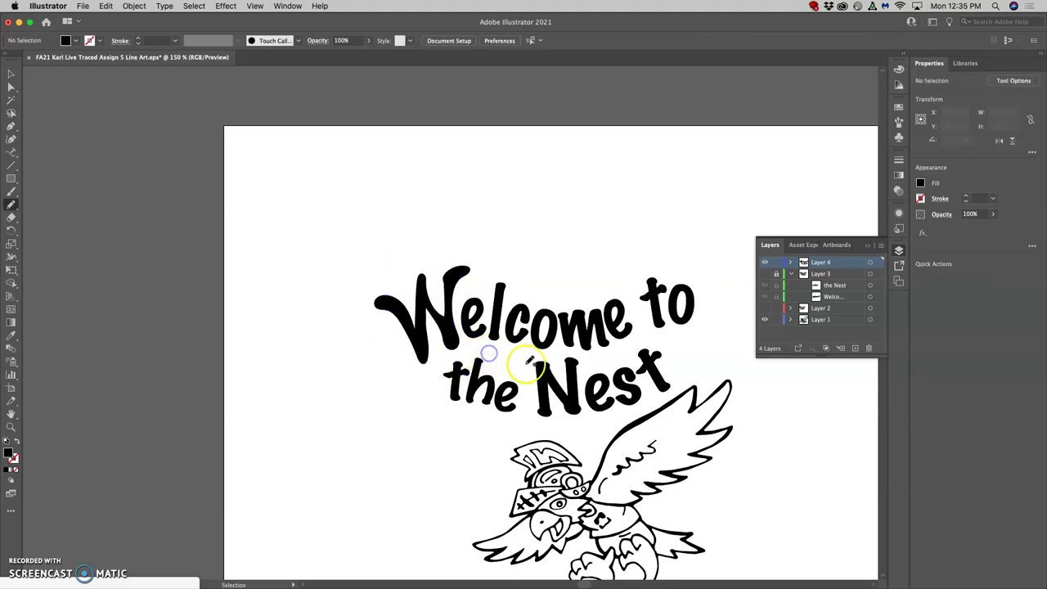
- Select only the "W" of "Welcome" and redraw the inner notch before its last upstroke as a smooth curve with the Pencil tool
left_click_drag(503, 353, 449, 351)
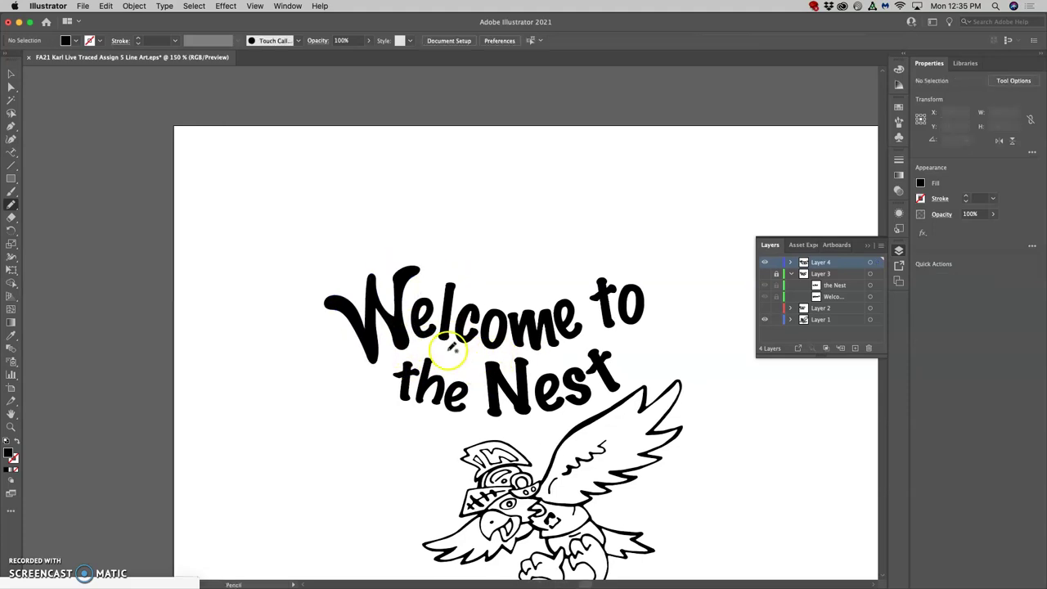
scroll(455, 346, "right", 1)
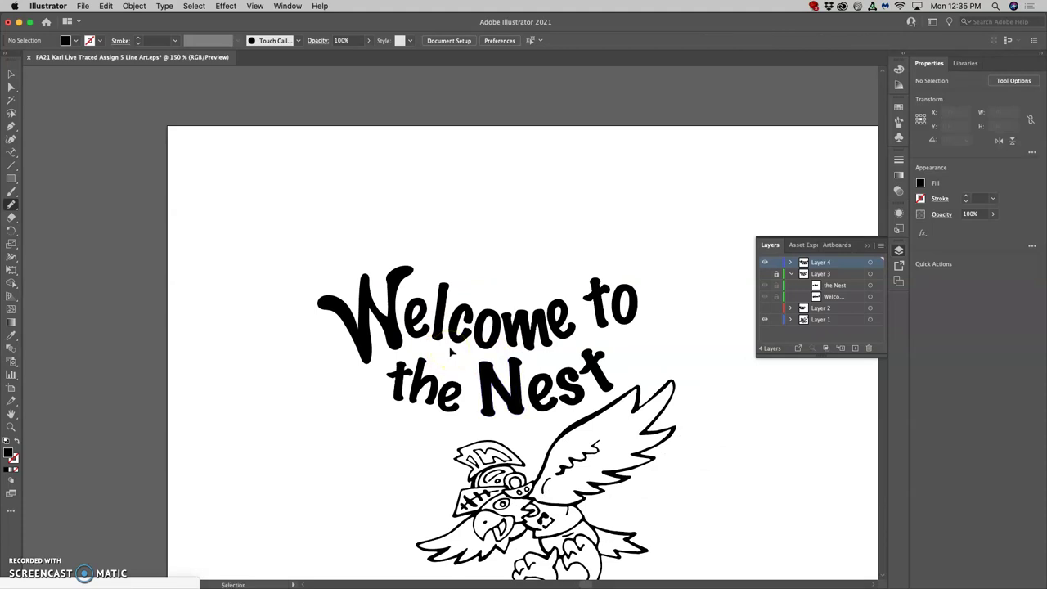
scroll(449, 351, "up", 2)
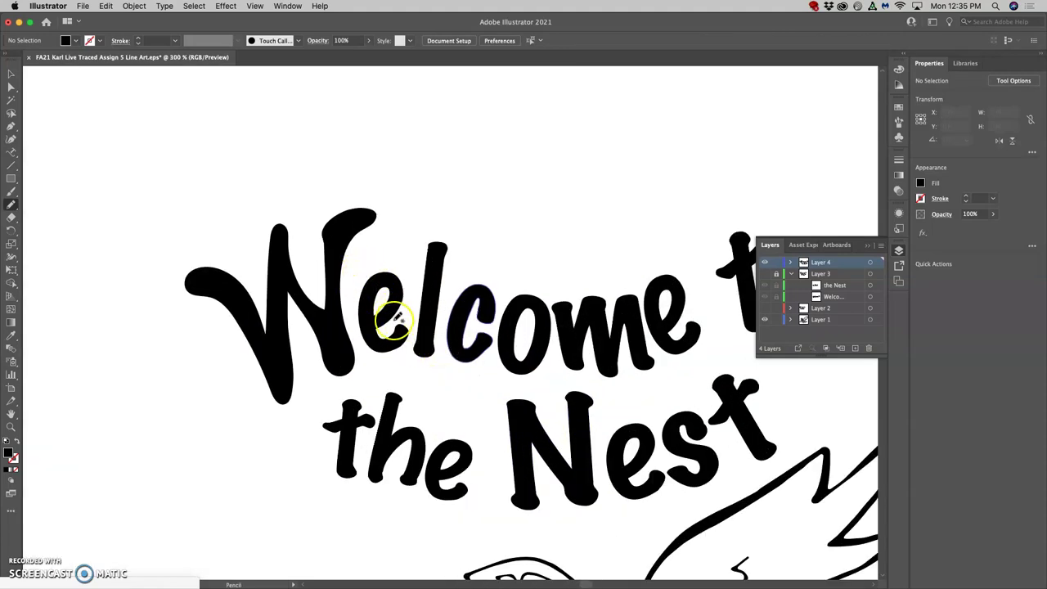
left_click(328, 326)
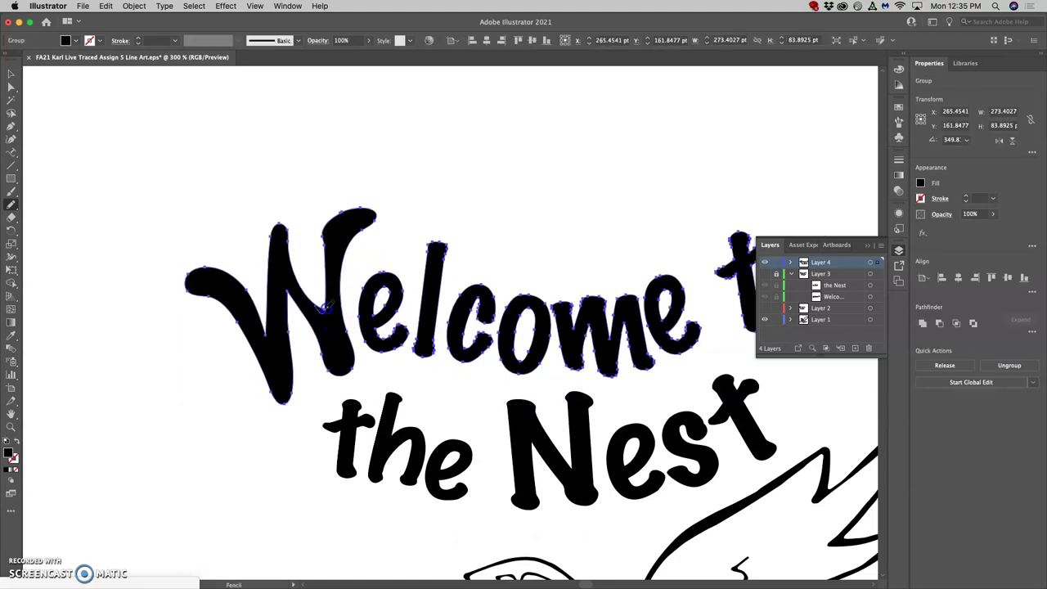
left_click(323, 307)
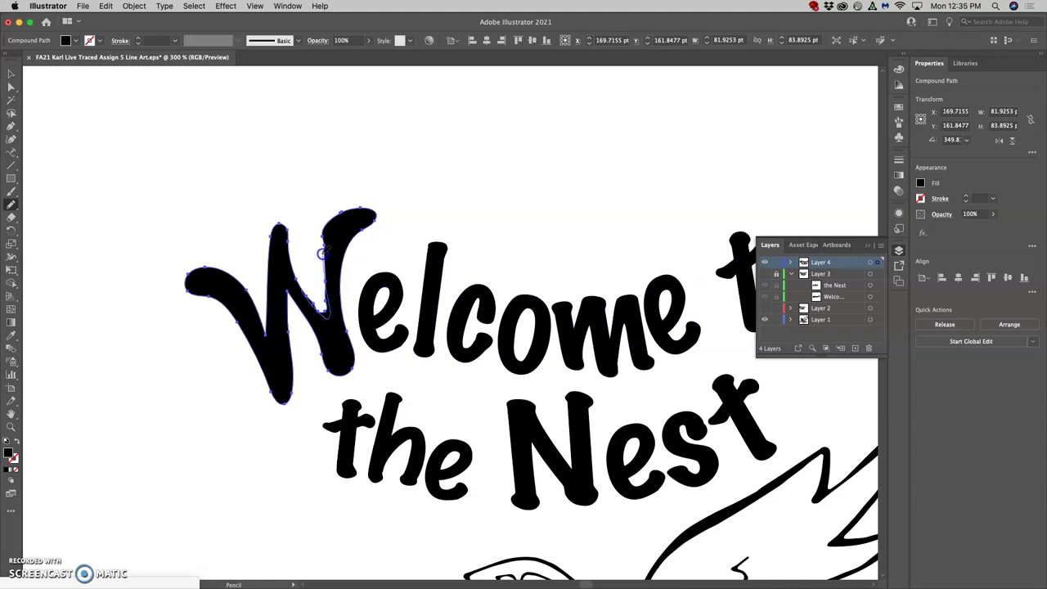
mouse_move(321, 238)
left_mouse_down()
mouse_move(346, 276)
mouse_move(346, 362)
mouse_move(370, 345)
left_mouse_up()
- Select only the first "e" of "Welcome" and redraw its outer top curve with the Pencil tool, making the letter about 38 pt tall
left_click(373, 331, "super")
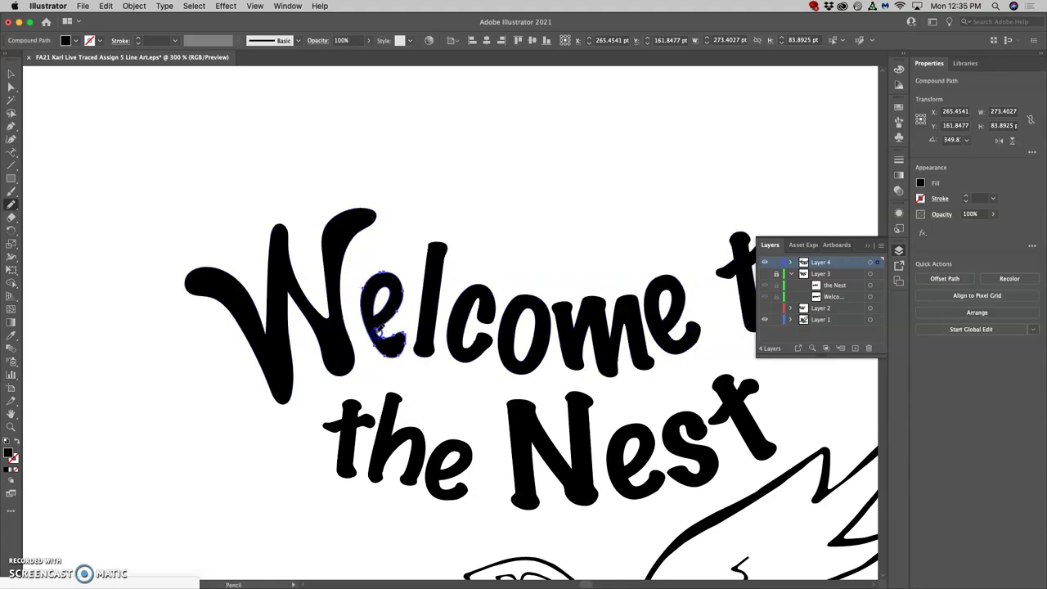
left_click(383, 312, "super")
left_click(383, 314, "super")
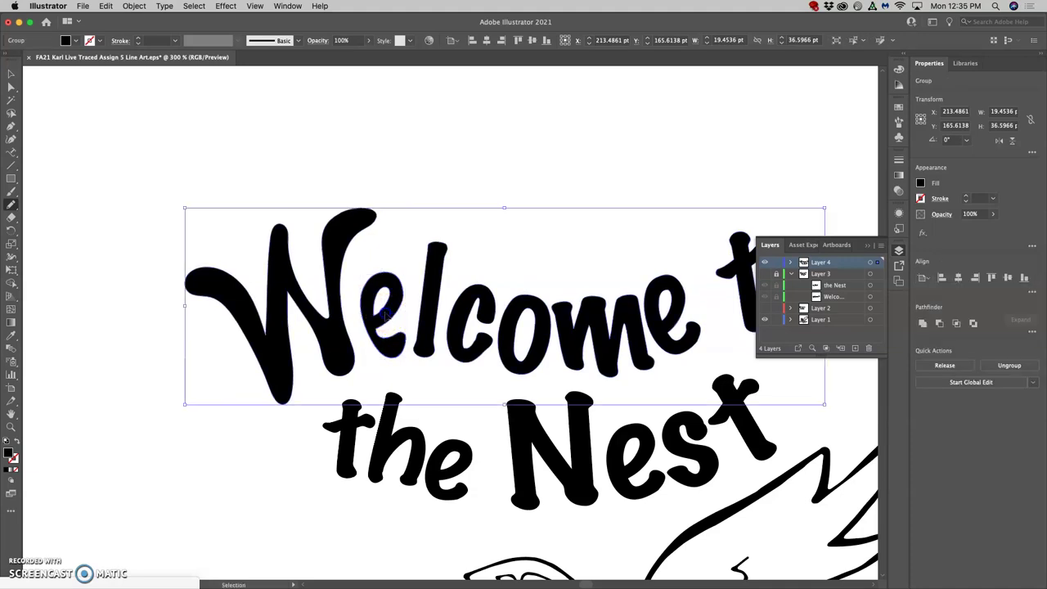
mouse_move(377, 309)
left_mouse_down()
mouse_move(361, 327)
mouse_move(385, 340)
mouse_move(398, 311)
left_mouse_up()
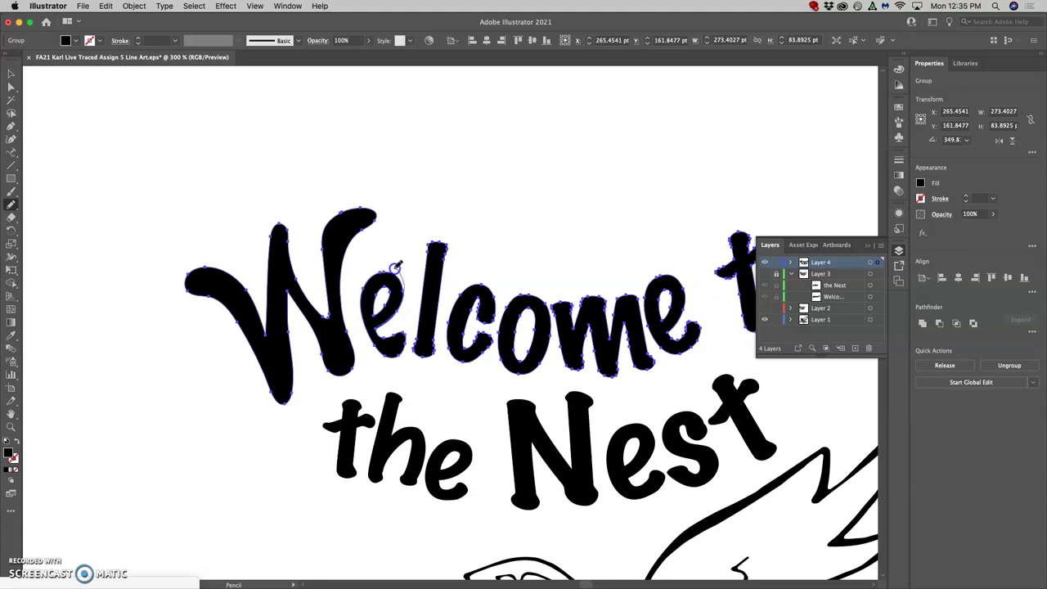
left_click_drag(373, 277, 366, 286)
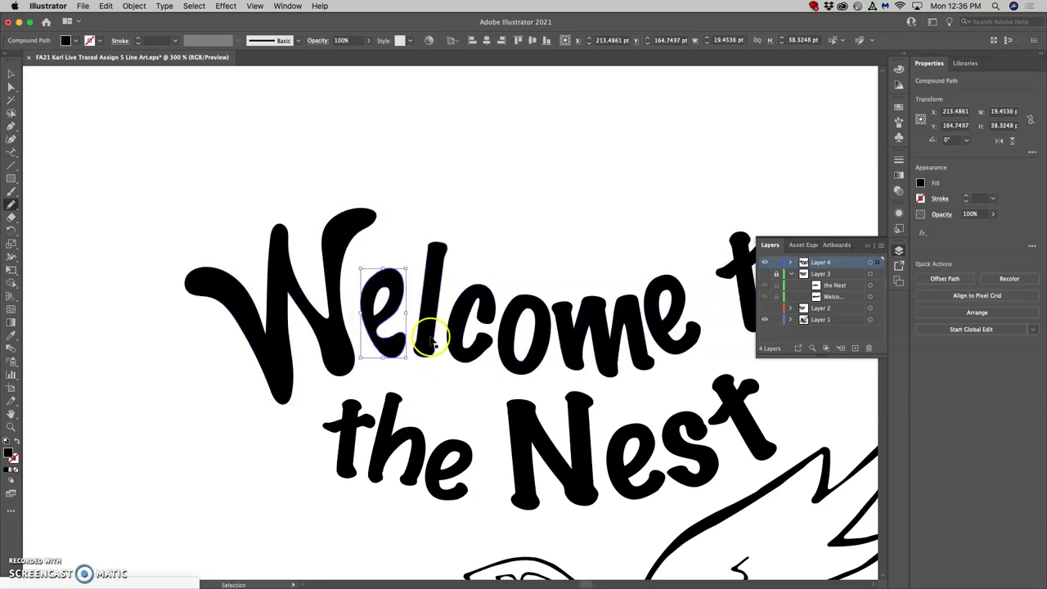
left_click(435, 337, "super")
mouse_move(442, 258)
left_mouse_down()
mouse_move(424, 304)
mouse_move(422, 277)
left_mouse_up()
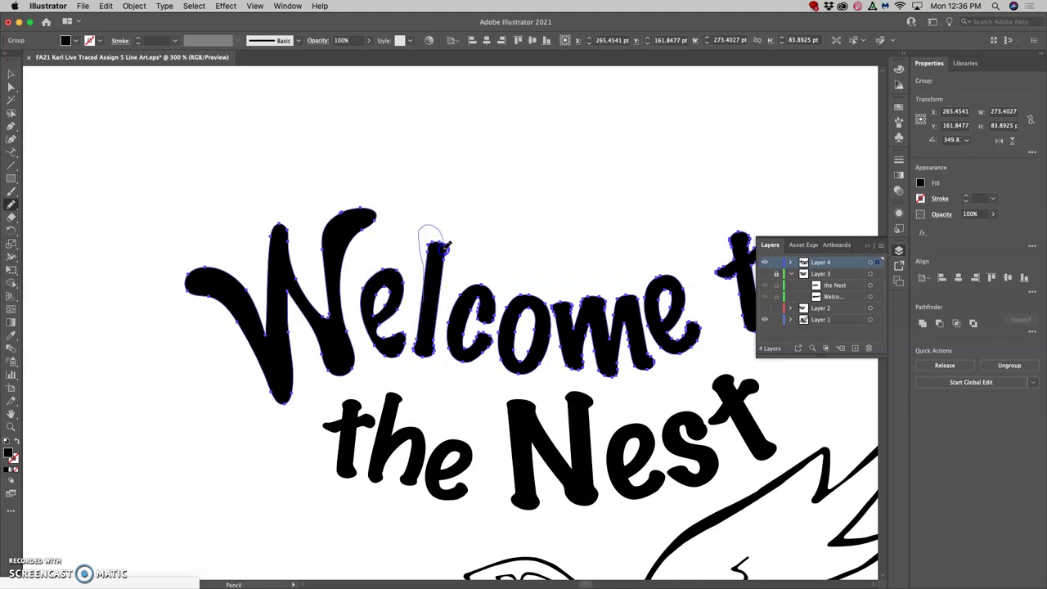
left_click_drag(426, 300, 425, 303)
left_click(440, 317)
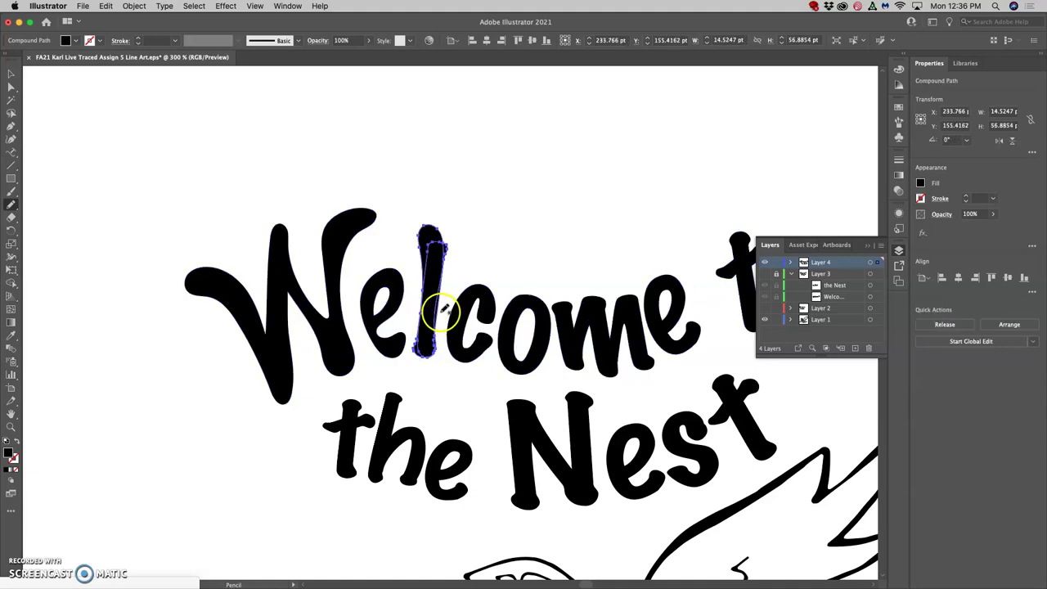
- Redraw the "l" of "Welcome" with a taller rounded top and a longer rounded foot, making it about 66 pt tall
left_click(440, 313, "super")
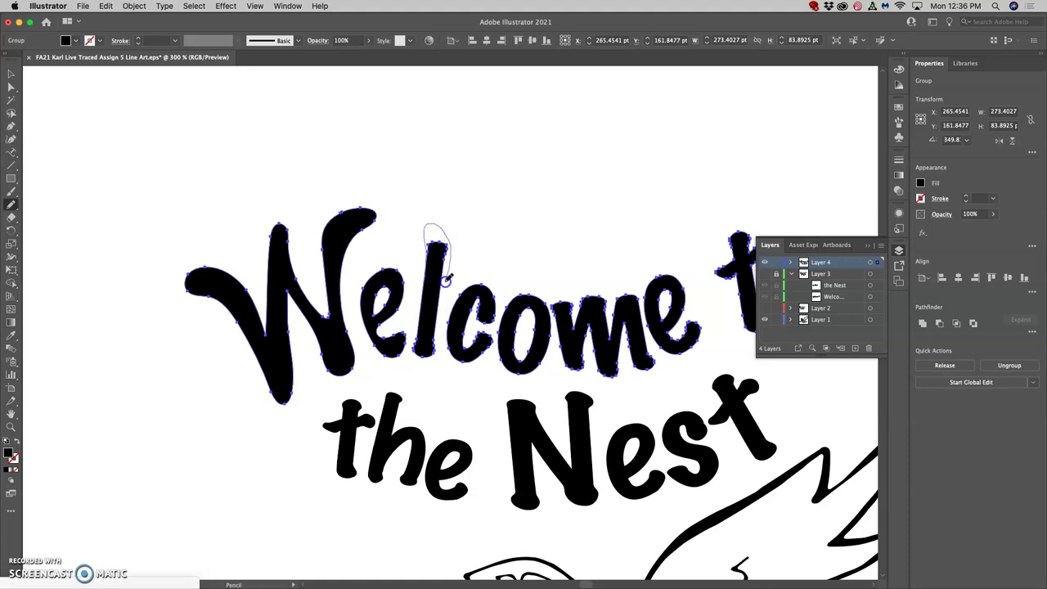
left_click_drag(441, 294, 434, 297)
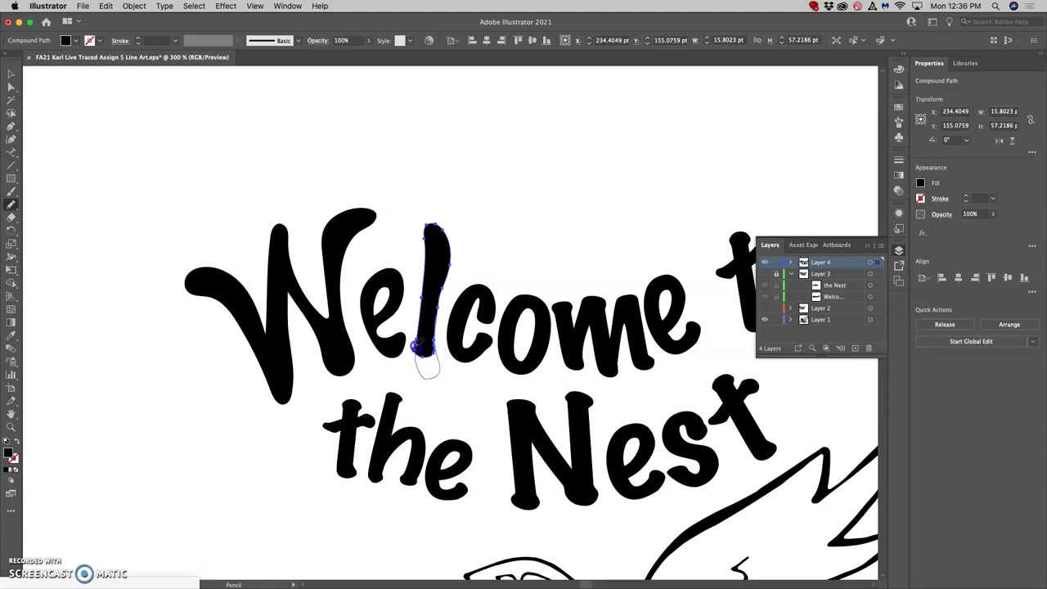
mouse_move(416, 345)
left_mouse_down()
mouse_move(476, 346)
mouse_move(450, 307)
mouse_move(436, 347)
left_mouse_up()
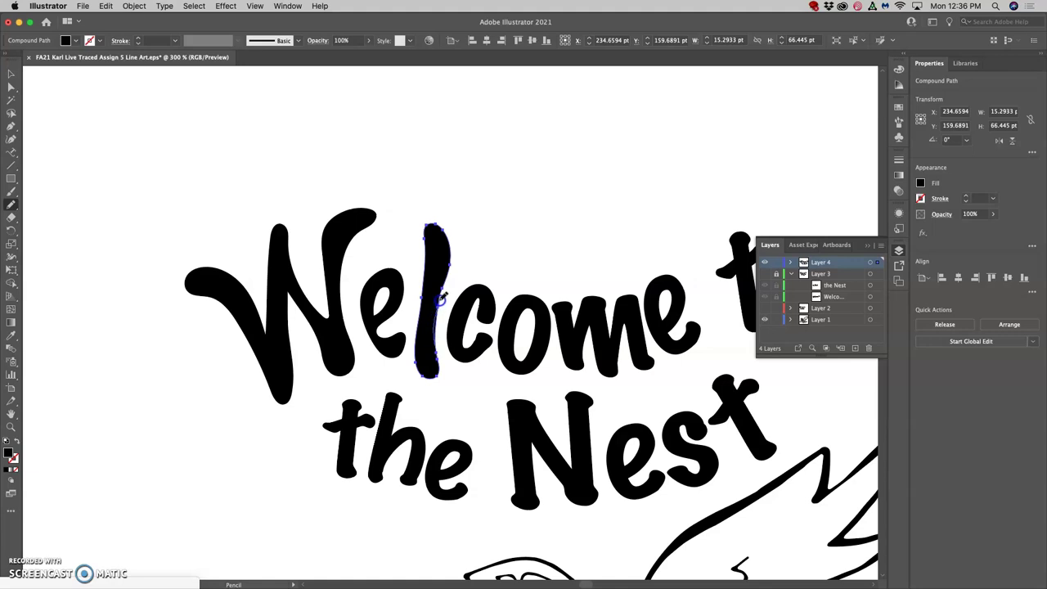
left_click_drag(446, 280, 448, 279)
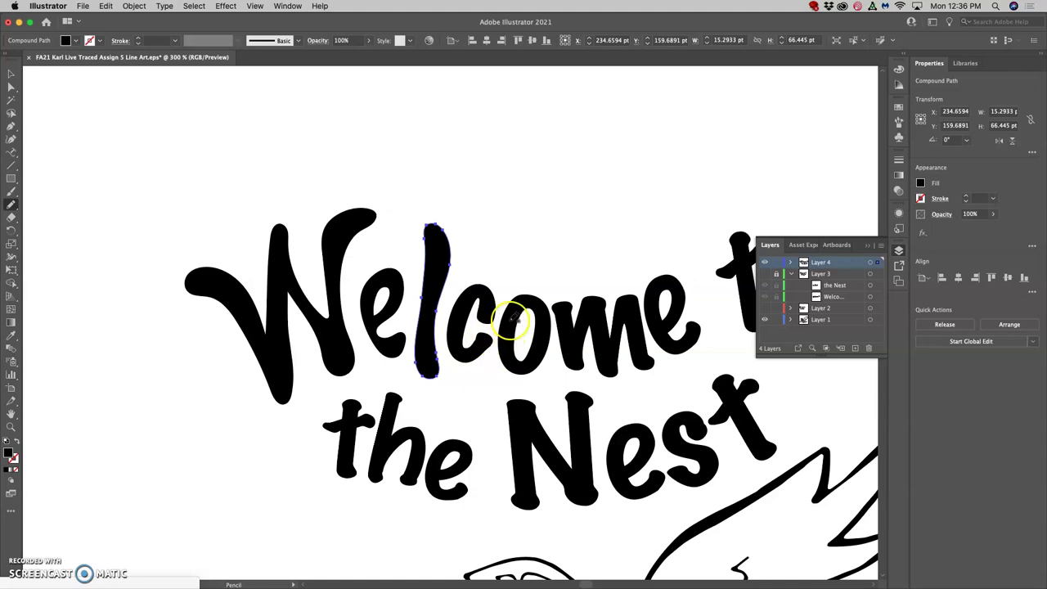
- Select only the "c" of "Welcome" and redraw its ends, outer edge and inner curve as smooth rounded contours with the Pencil tool
scroll(503, 325, "right", 2)
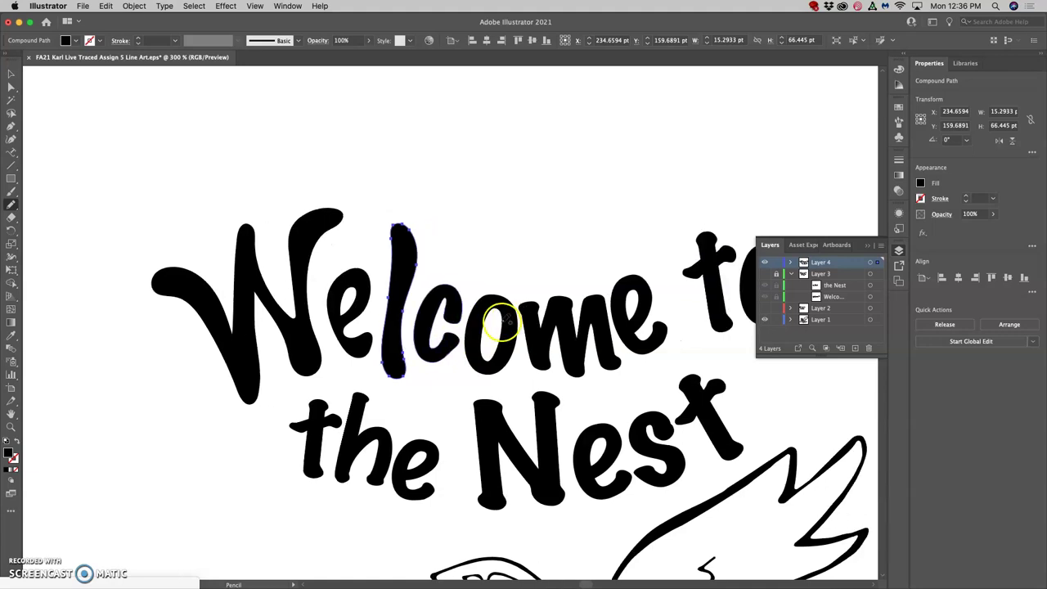
left_click(436, 326, "super")
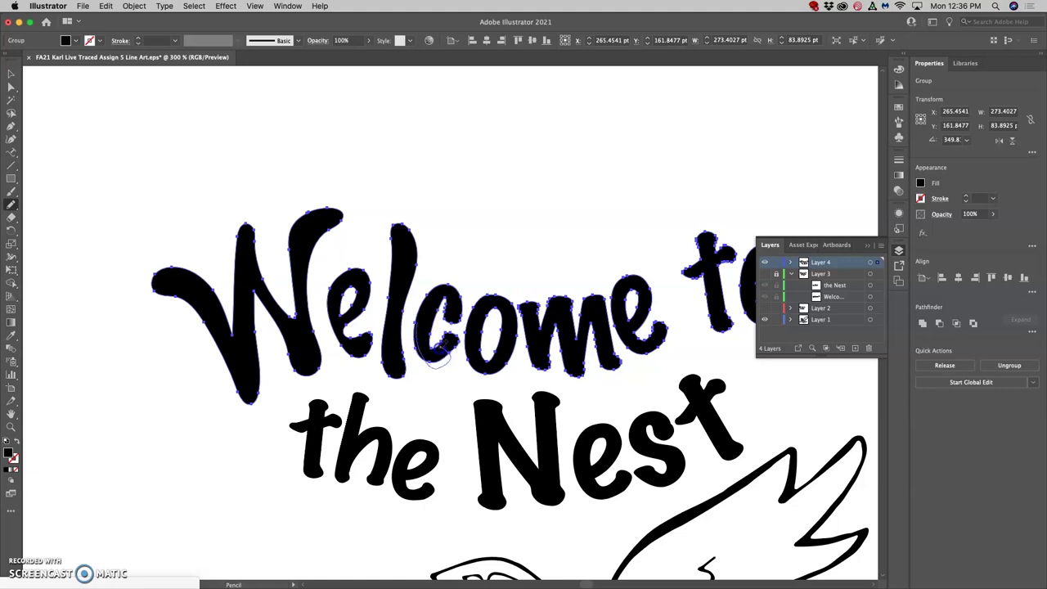
left_click(434, 332, "super")
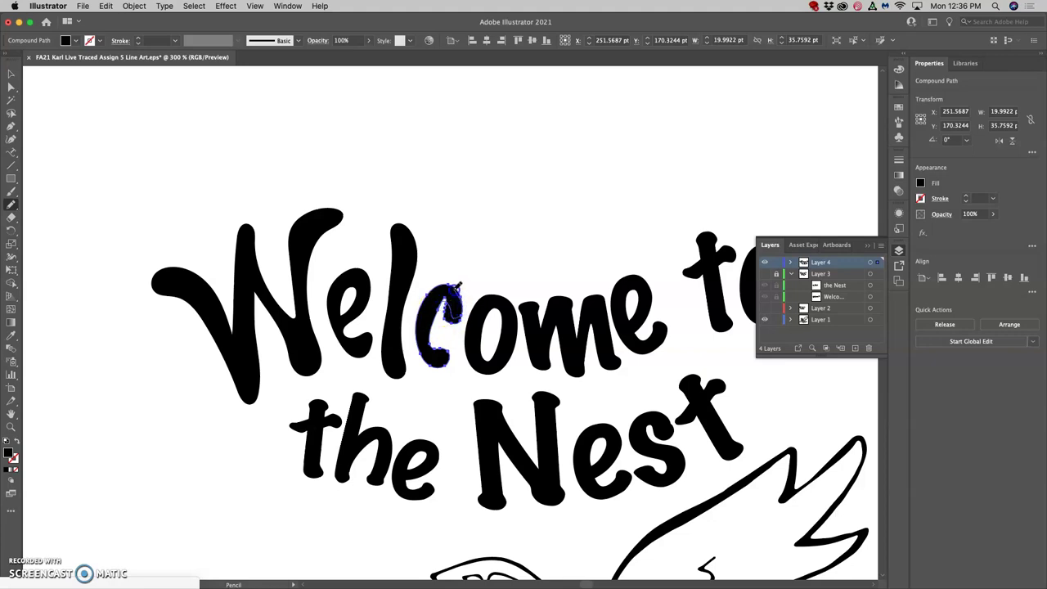
left_click_drag(457, 285, 448, 330)
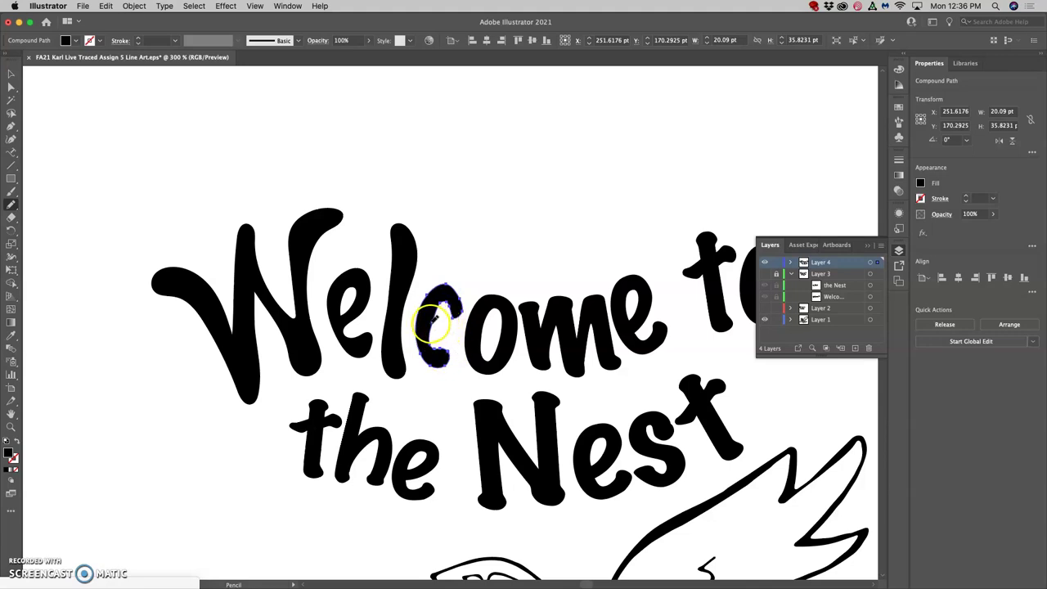
left_click_drag(432, 324, 428, 348)
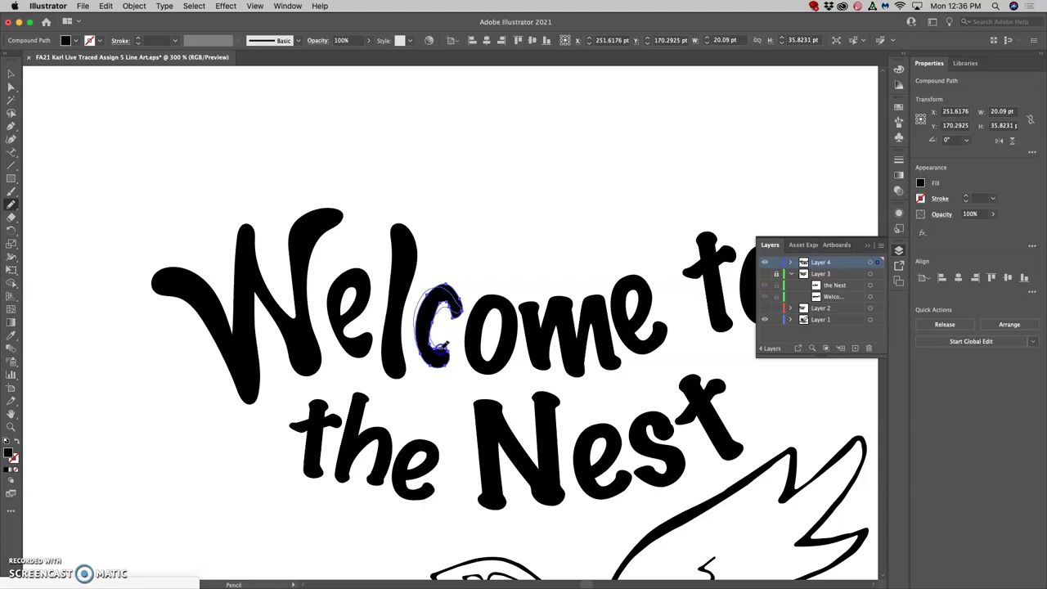
left_click_drag(451, 352, 448, 354)
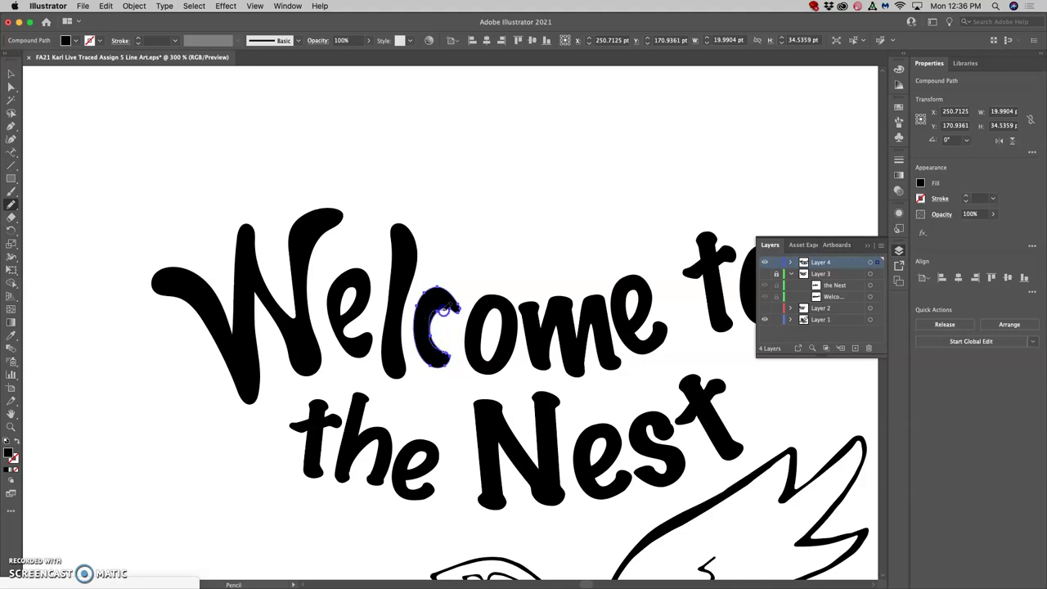
left_click_drag(457, 308, 458, 306)
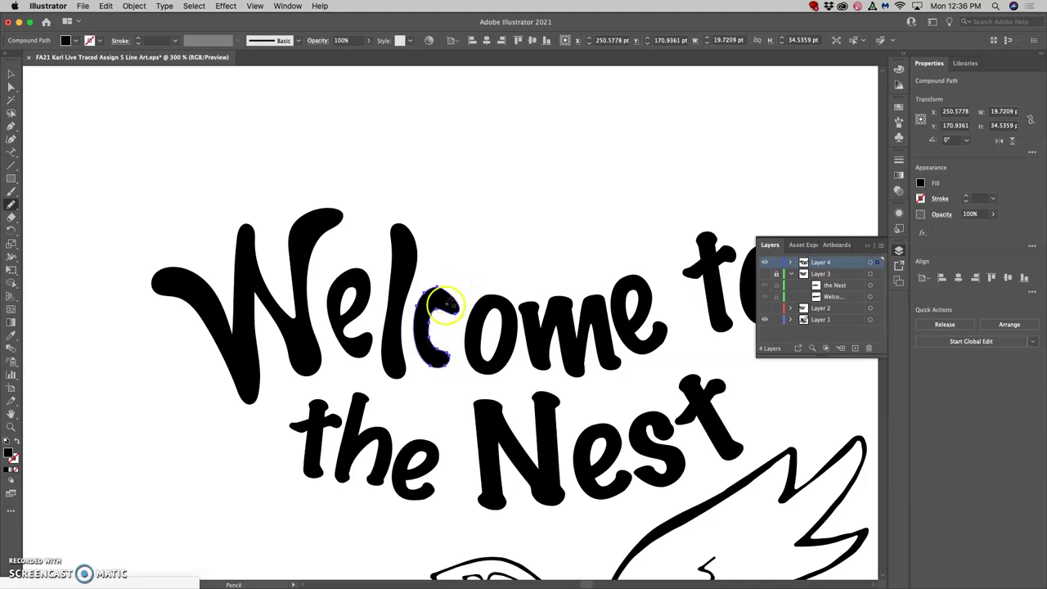
- Stretch the "c" to about 20.4 × 39.8 pt, rotate it about 4° clockwise and deselect it
left_click(12, 74)
mouse_move(437, 286)
left_mouse_down()
mouse_move(438, 275)
mouse_move(474, 274)
mouse_move(480, 293)
mouse_move(454, 292)
left_mouse_up()
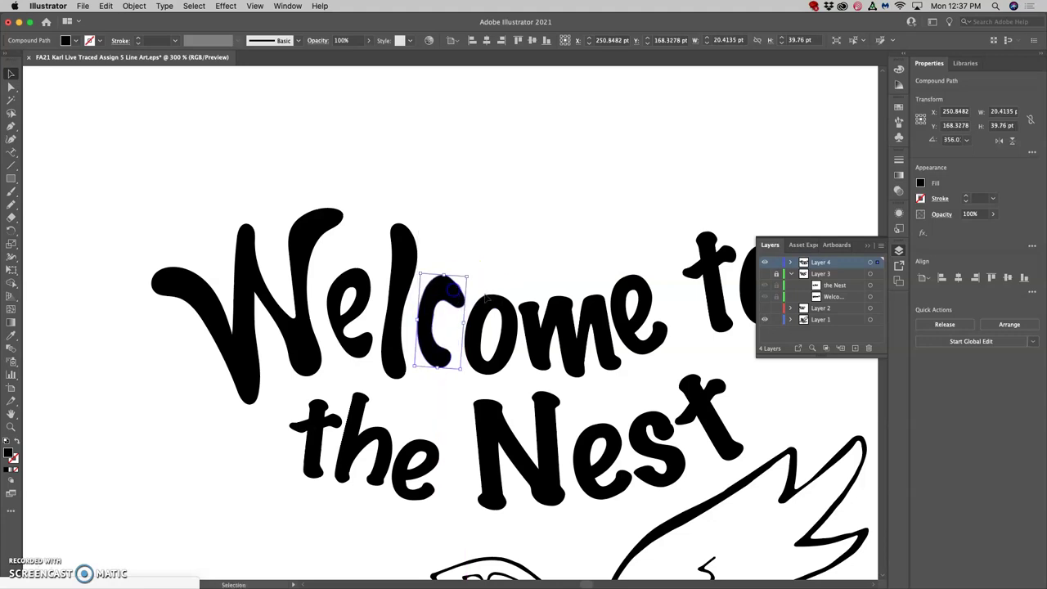
left_click(520, 286)
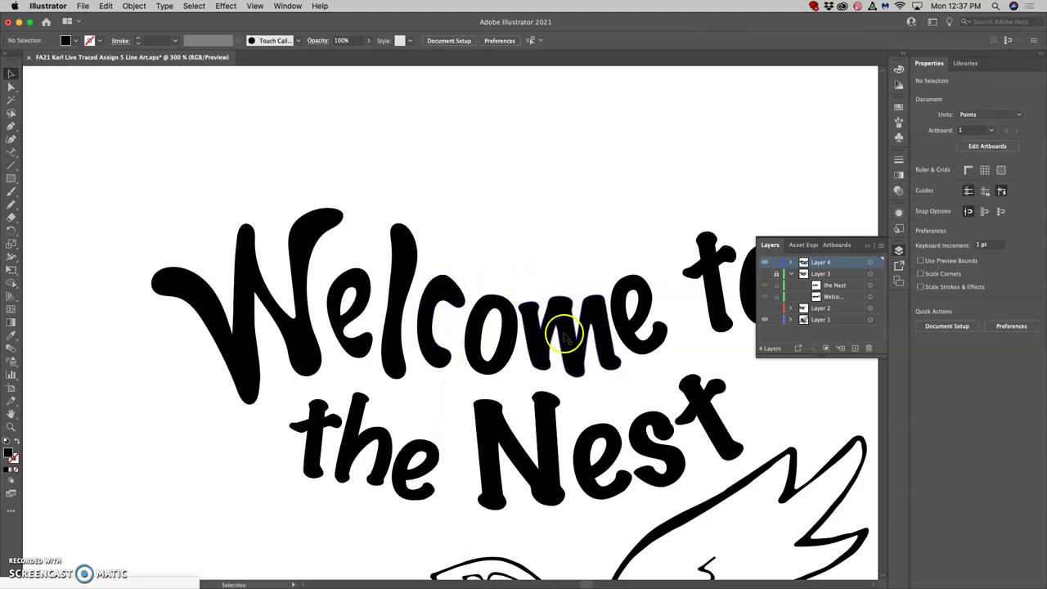
- Select only the "o" of "Welcome" with the Direct Selection tool and move it slightly closer to the "c"
scroll(556, 328, "right", 2)
scroll(550, 331, "down", 1)
scroll(554, 332, "right", 2)
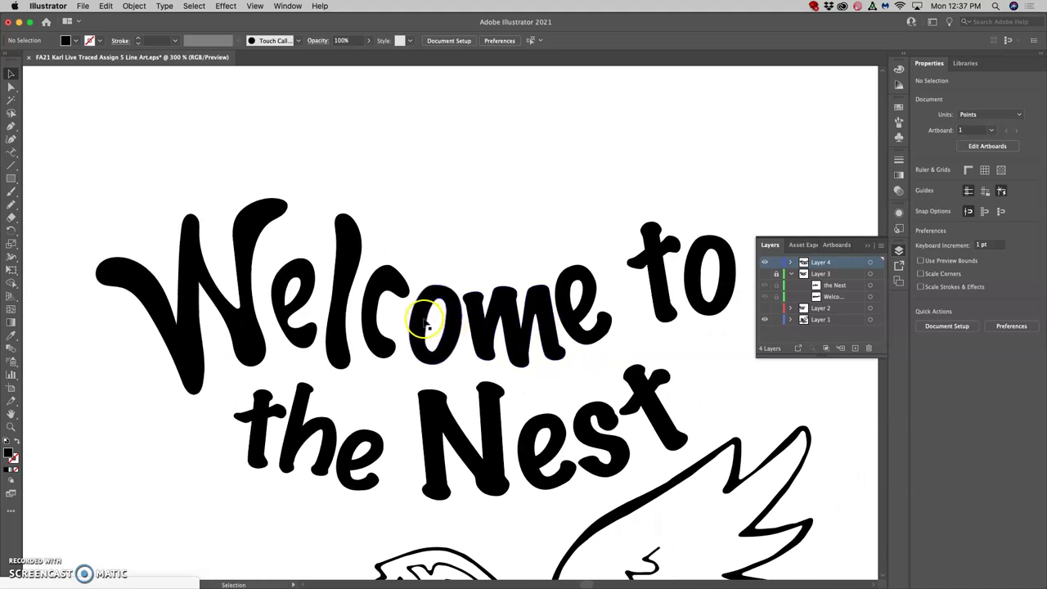
left_click_drag(424, 320, 424, 319)
left_click(10, 88)
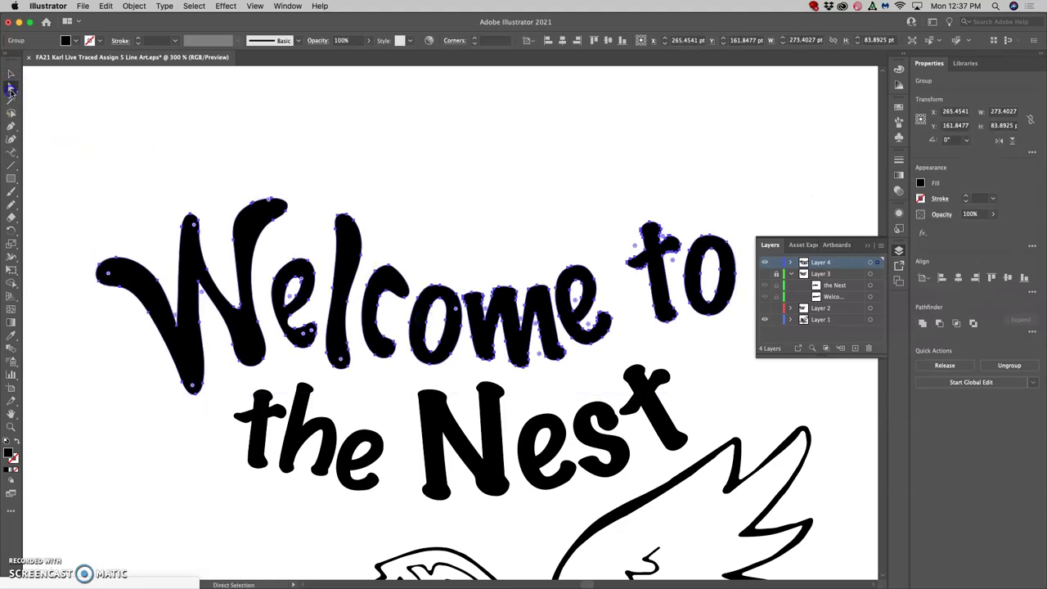
left_click(451, 251)
left_click_drag(451, 301, 447, 305)
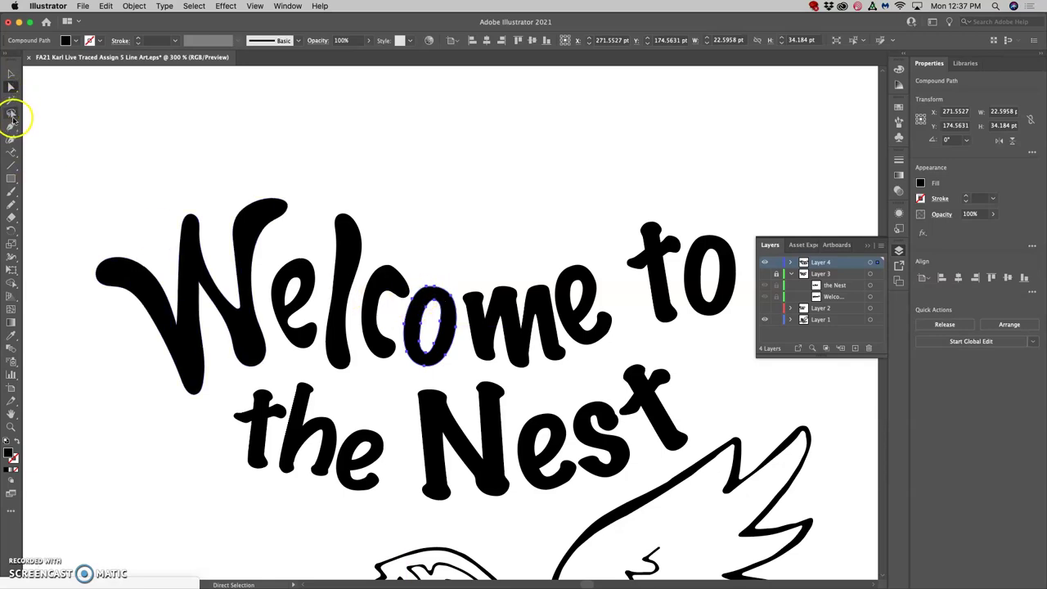
- Redraw the outer contour of the "o" in "Welcome" with the Pencil tool to about 21 × 36 pt, lengthening its bottom
left_click(12, 116)
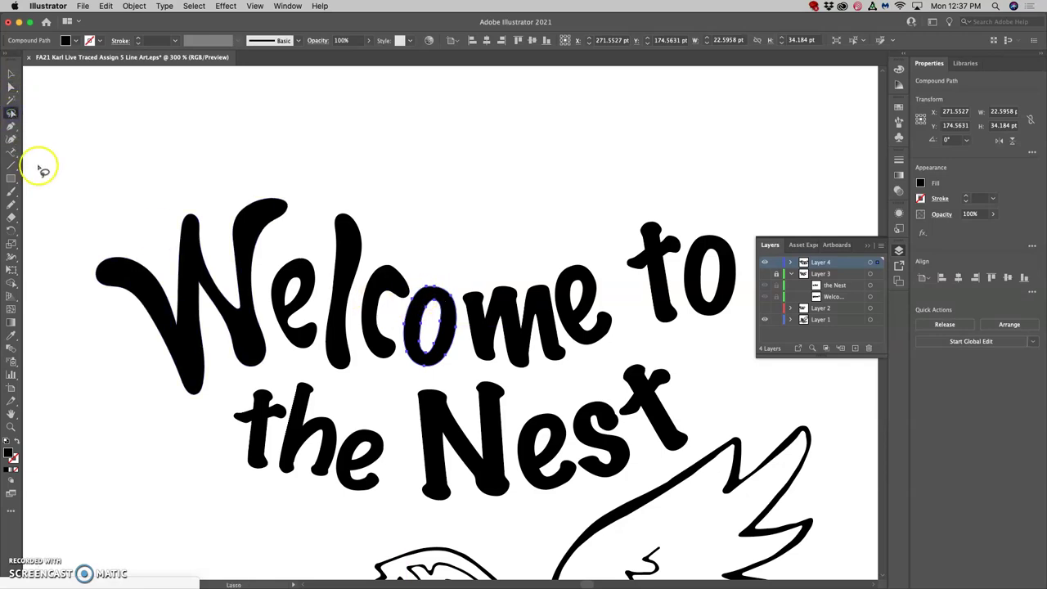
left_click(12, 203)
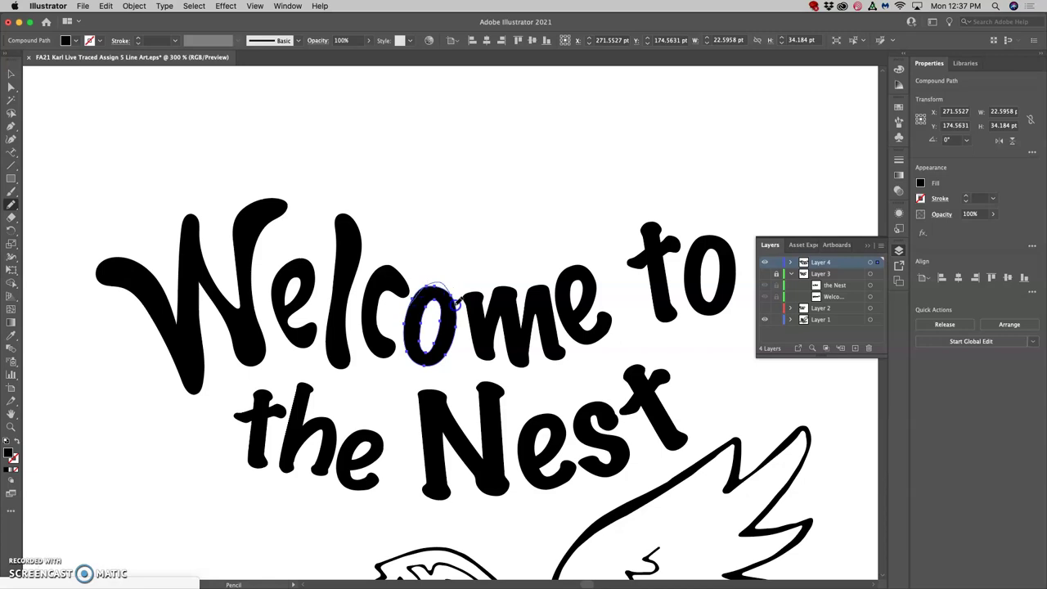
mouse_move(455, 305)
left_mouse_down()
mouse_move(444, 370)
mouse_move(430, 364)
mouse_move(416, 294)
left_mouse_up()
key("super+z")
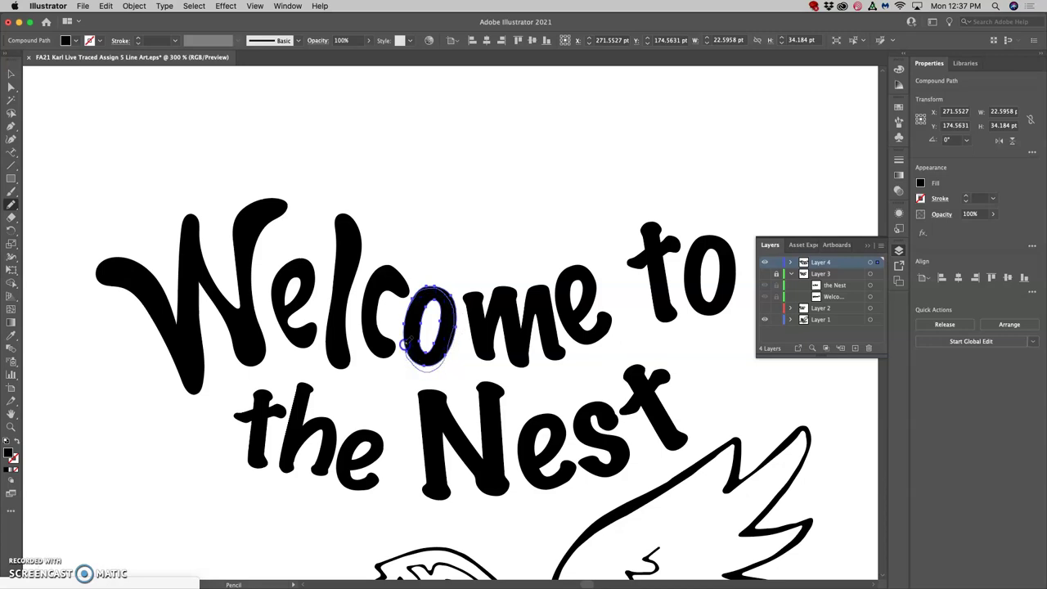
left_click_drag(405, 345, 402, 336)
key("z")
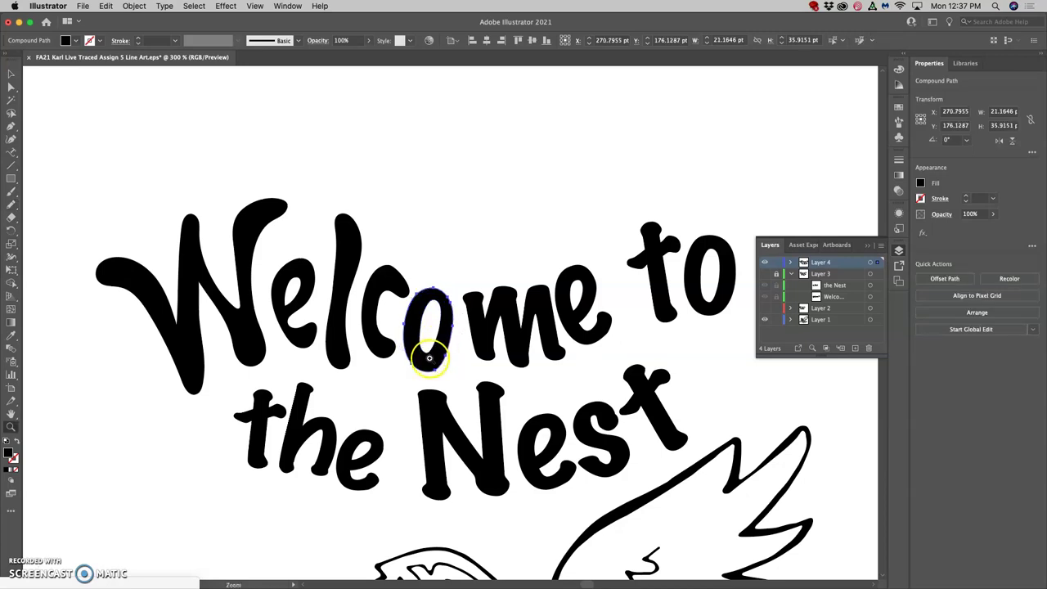
left_click(430, 360)
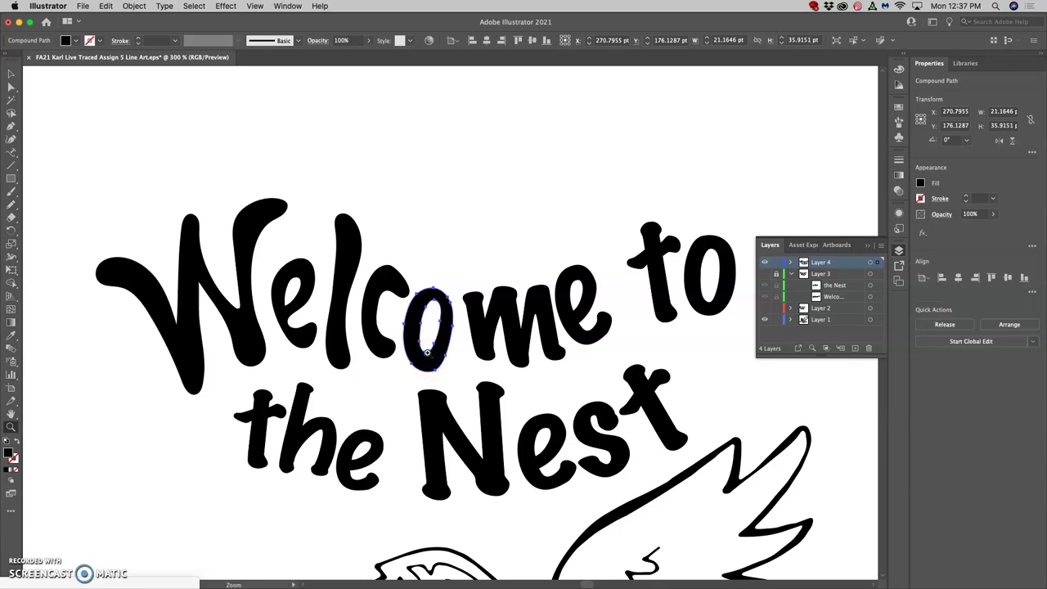
- Redraw the counter of the "o" in "Welcome" to about 9.3 × 20.5 pt and lengthen the first stem of the "m" with the Pencil tool
left_click(11, 206)
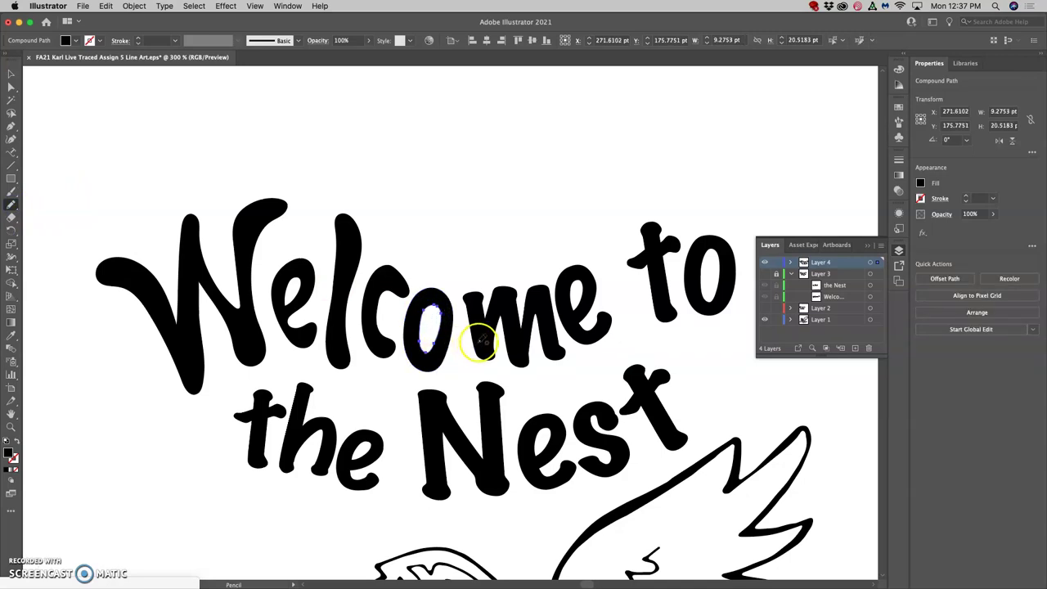
left_click(483, 310)
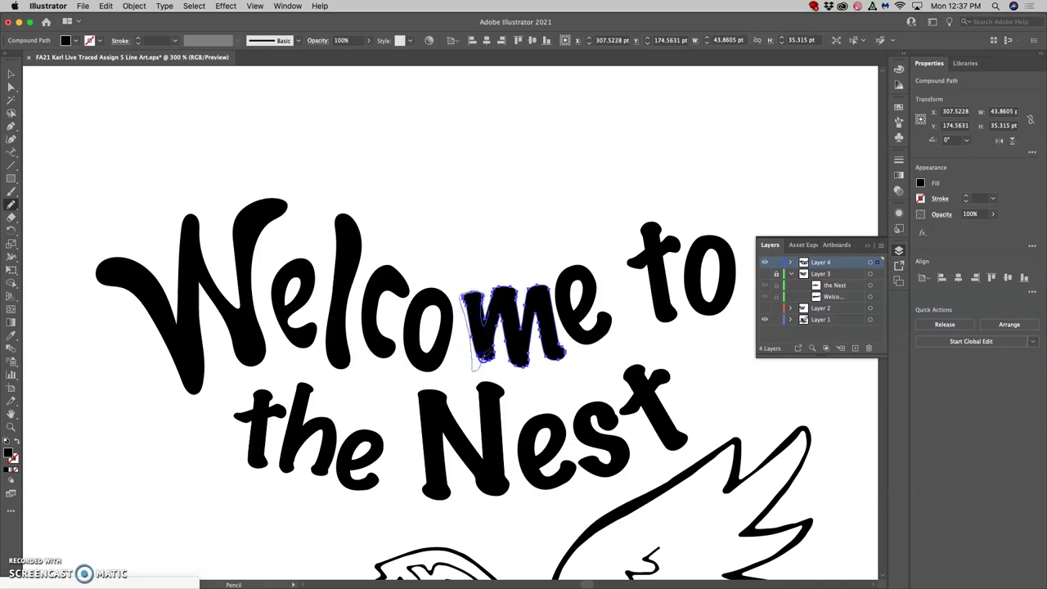
left_click_drag(499, 317, 501, 319)
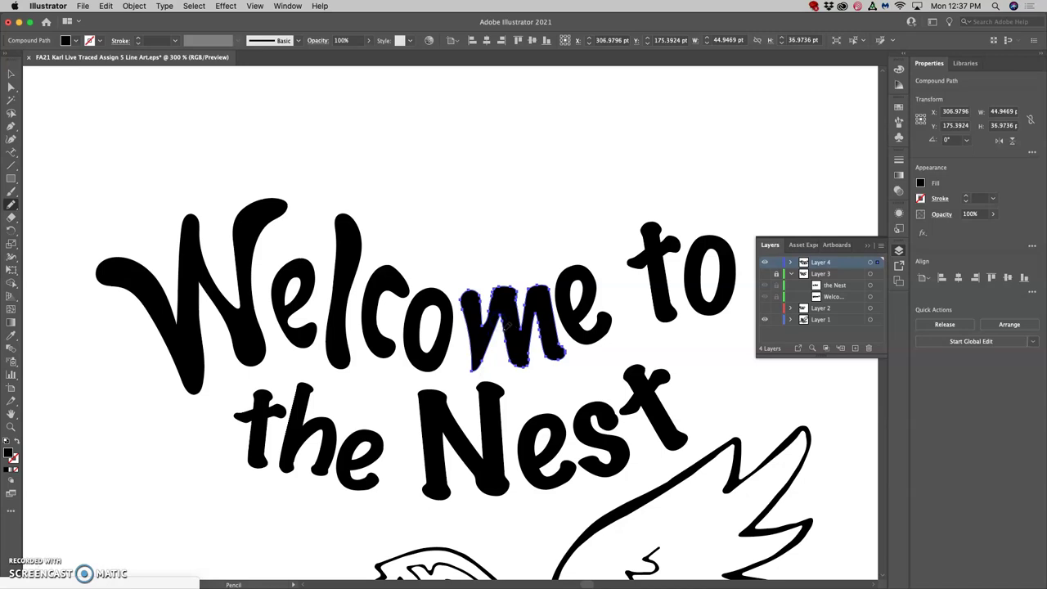
left_click_drag(473, 373, 474, 372)
left_click_drag(494, 333, 495, 330)
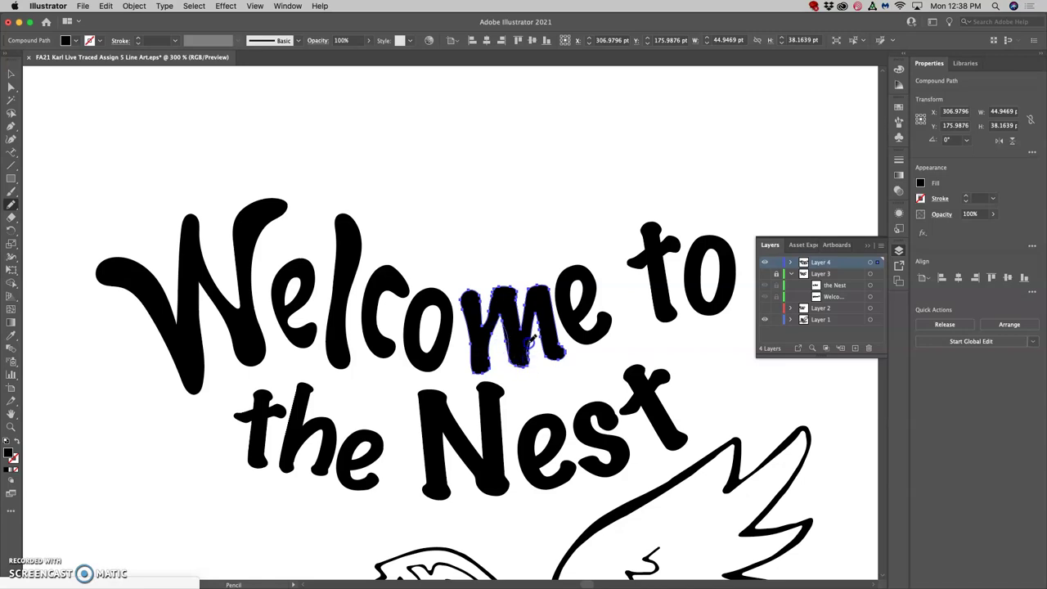
- Redraw the inner arches, outer edge and feet of the "m" with the Pencil tool to about 45.2 × 37.6 pt overall
mouse_move(536, 316)
left_mouse_down()
mouse_move(536, 350)
mouse_move(491, 296)
left_mouse_up()
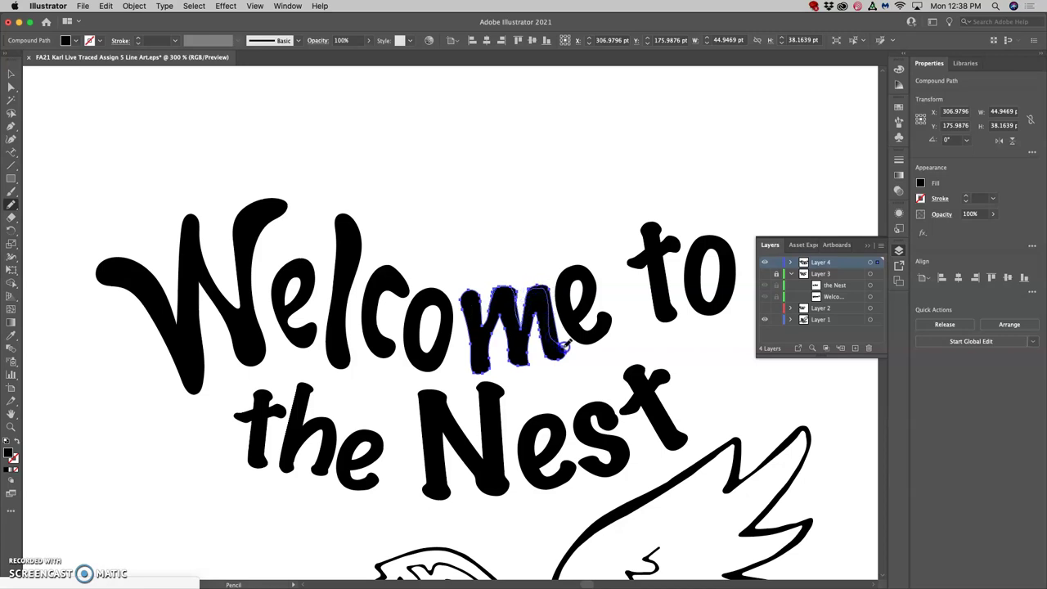
mouse_move(543, 340)
left_mouse_down()
mouse_move(554, 282)
mouse_move(494, 328)
left_mouse_up()
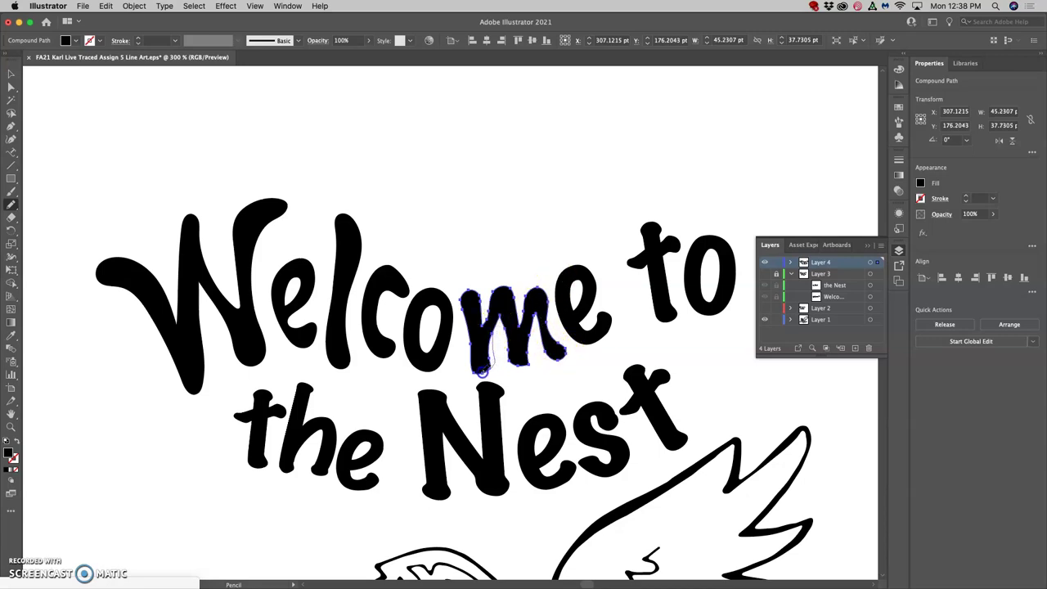
left_click_drag(483, 372, 481, 373)
- Select the last "e" of "Welcome", smooth its outer contour with the Pencil tool and deselect it
key("super+minus")
key("super+minus")
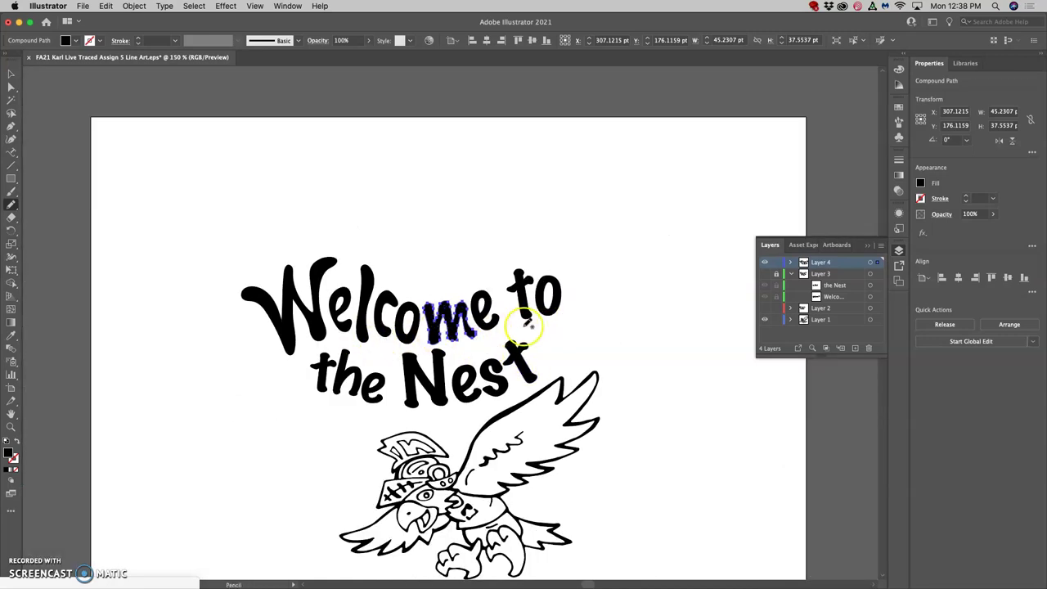
key("super+plus")
key("super+plus")
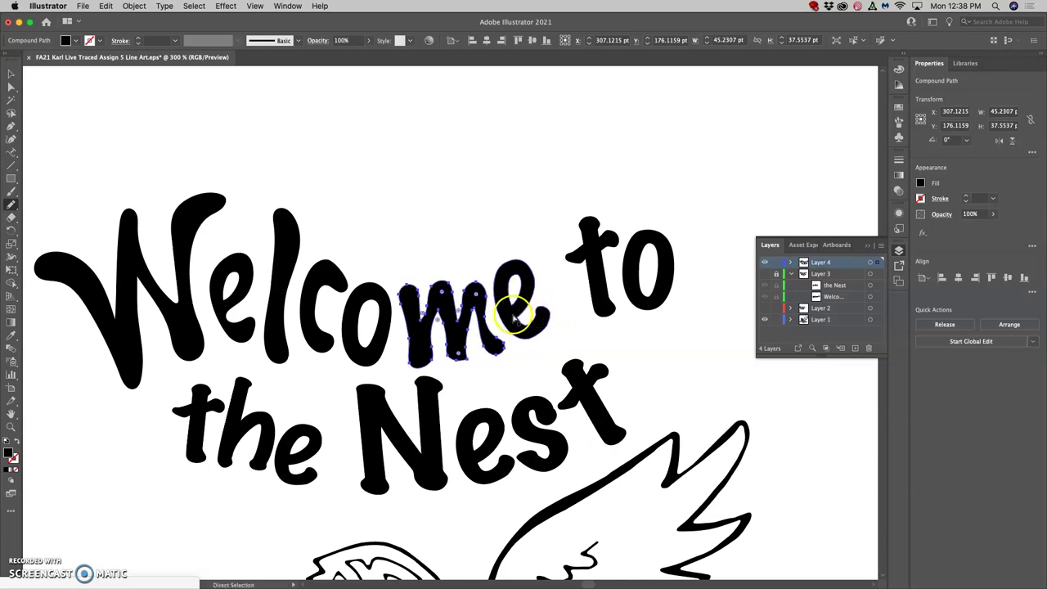
left_click(513, 319, "super")
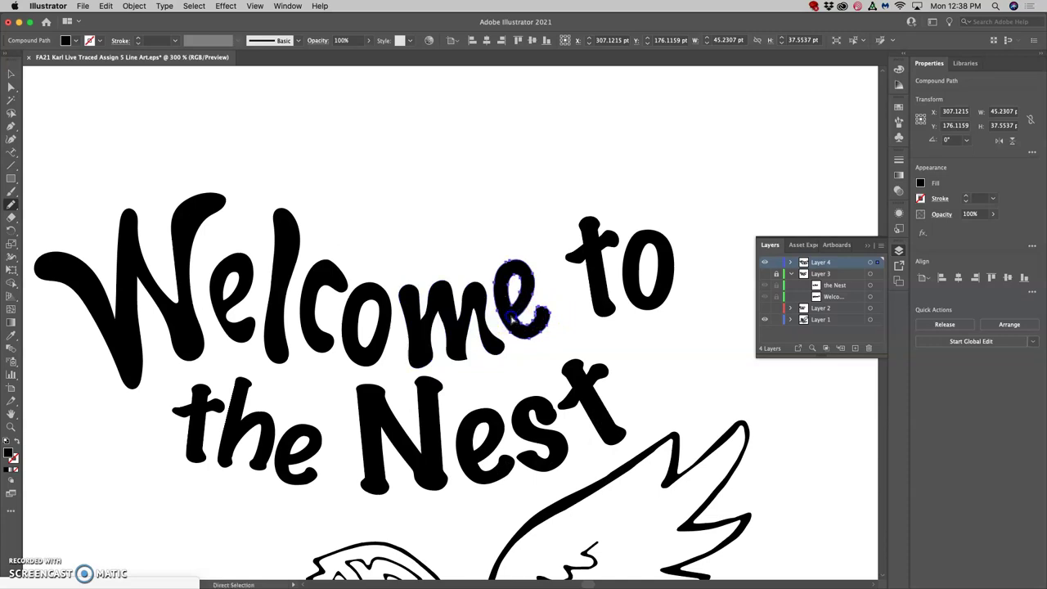
left_click(556, 318, "super")
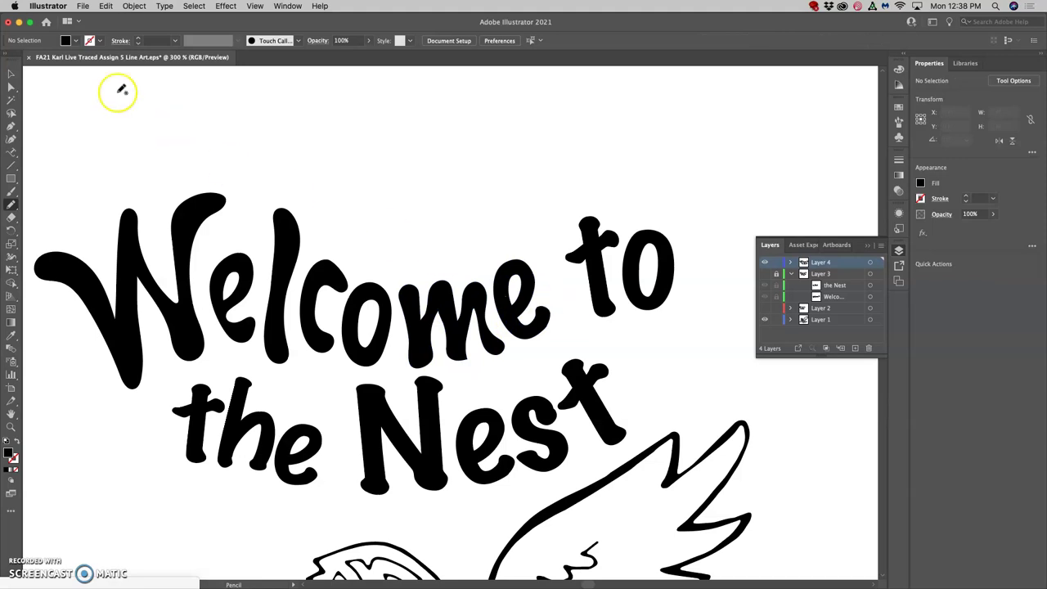
- Select both letters of "to", scale them to about 36.2 × 39.7 pt, rotate them slightly clockwise, move them closer to "Welcome" and deselect
left_click(11, 112)
mouse_move(642, 209)
left_mouse_down()
mouse_move(563, 223)
mouse_move(566, 278)
mouse_move(599, 330)
mouse_move(665, 318)
mouse_move(693, 242)
mouse_move(644, 190)
mouse_move(652, 213)
left_mouse_up()
left_click(12, 73)
left_click_drag(640, 249, 633, 258)
left_click_drag(649, 222, 652, 226)
left_click_drag(563, 231, 559, 234)
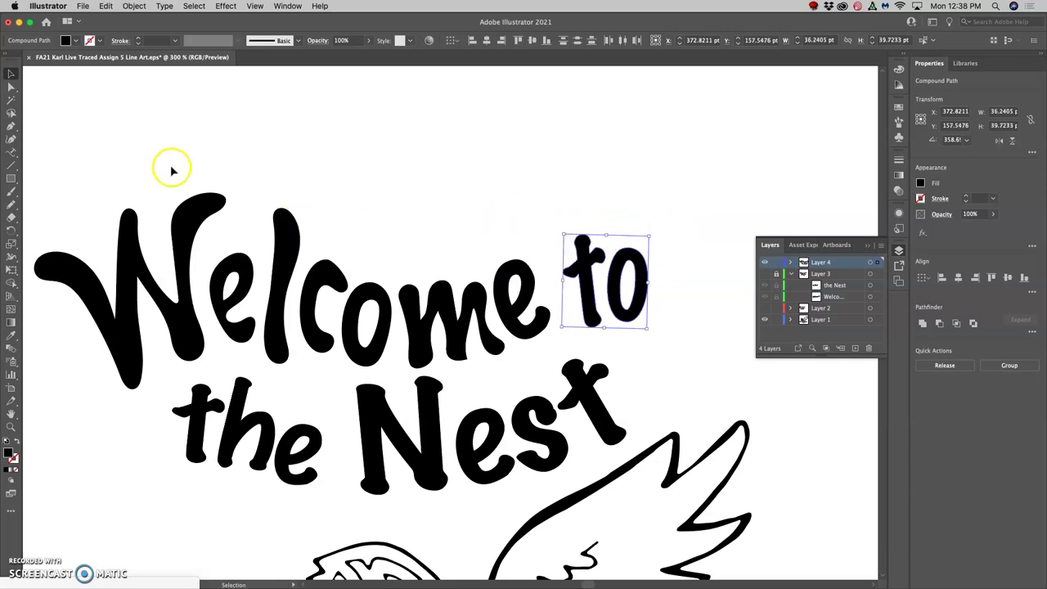
left_click(140, 101)
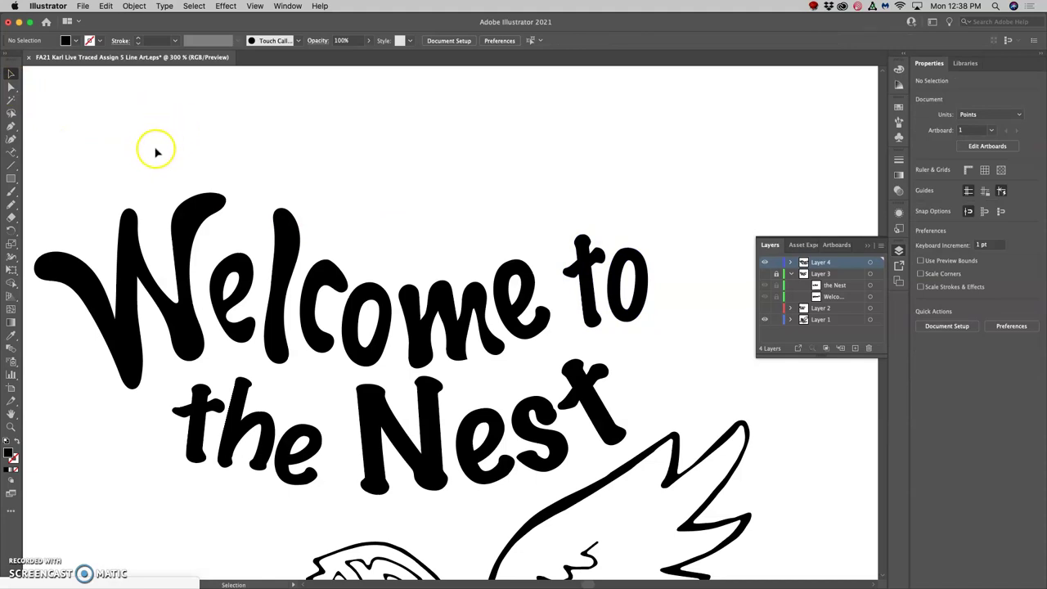
- Redraw the stem of the "t" and the outer contour of the "o" in "to" with the Pencil tool
left_click(11, 87)
left_click(575, 271)
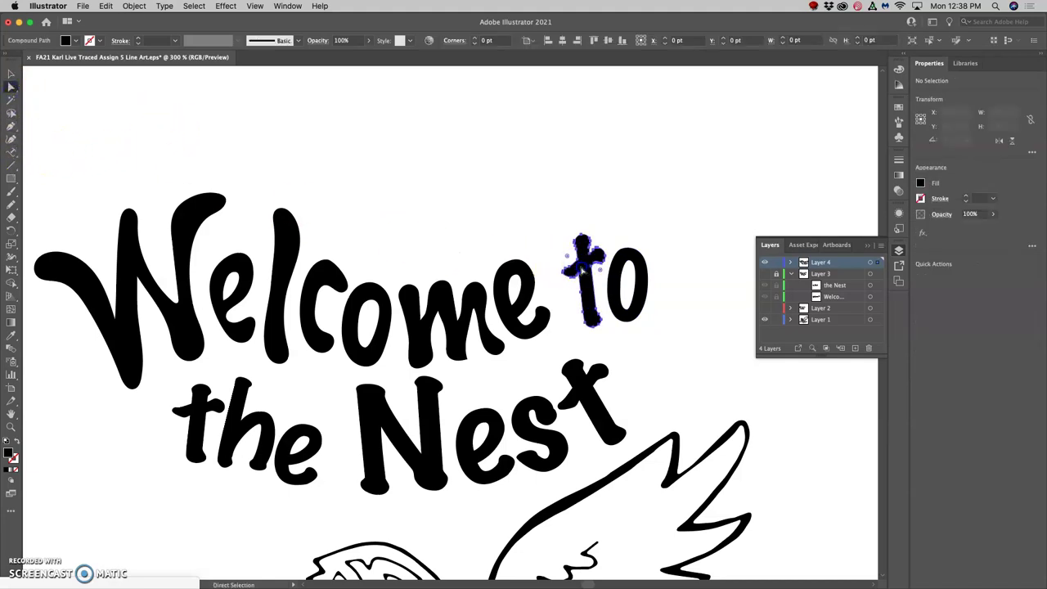
left_click(10, 206)
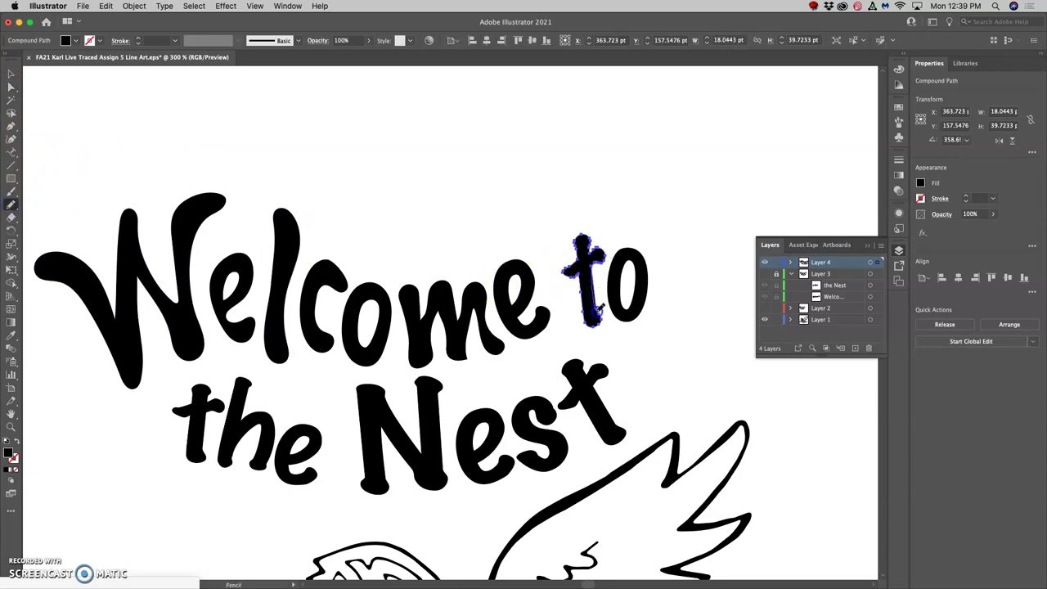
left_click(641, 260, "super")
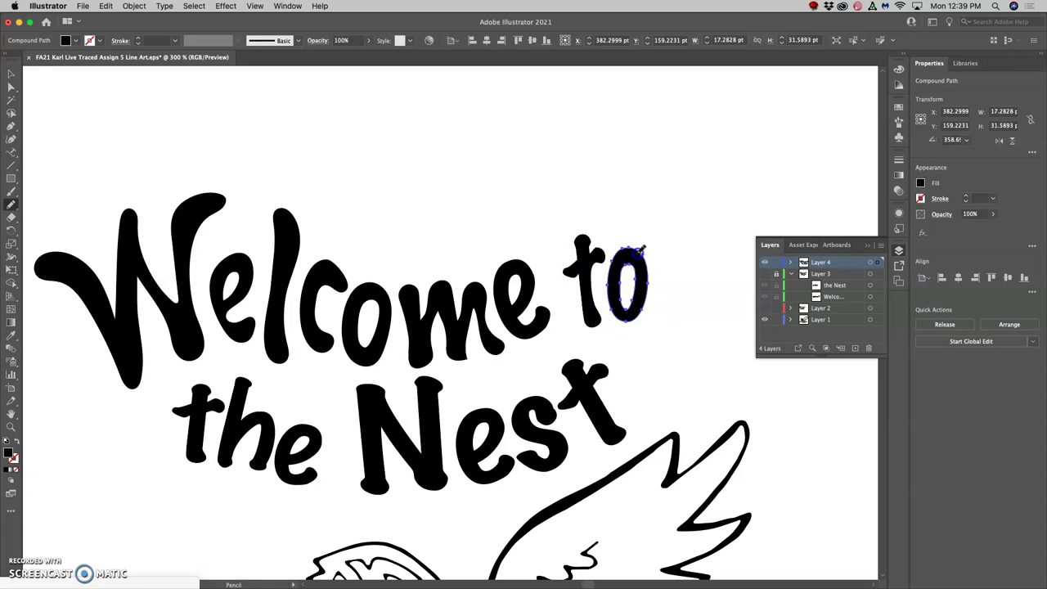
left_click_drag(611, 268, 606, 282)
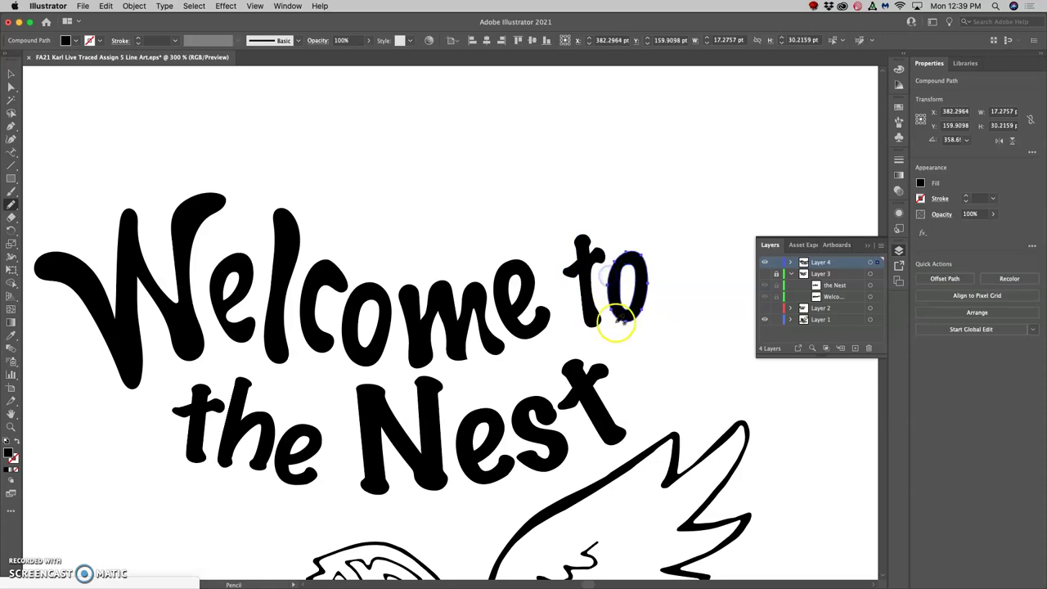
- Round the feet of the "m", redraw the outer edge and counter of the last "e" in "Welcome" with the Pencil tool, and deselect
left_click(463, 348, "super")
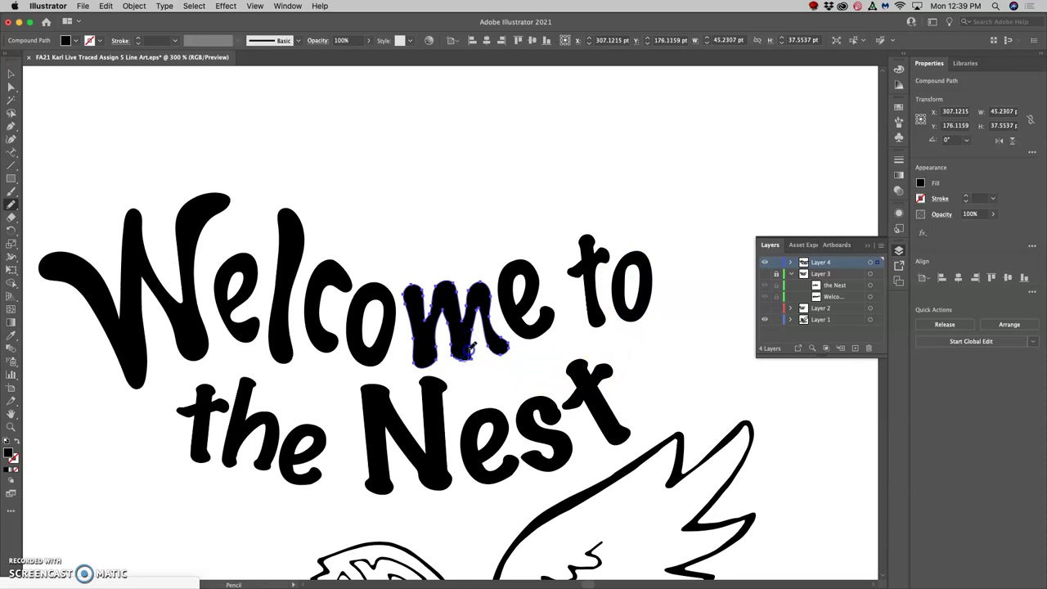
scroll(478, 350, "left", 3)
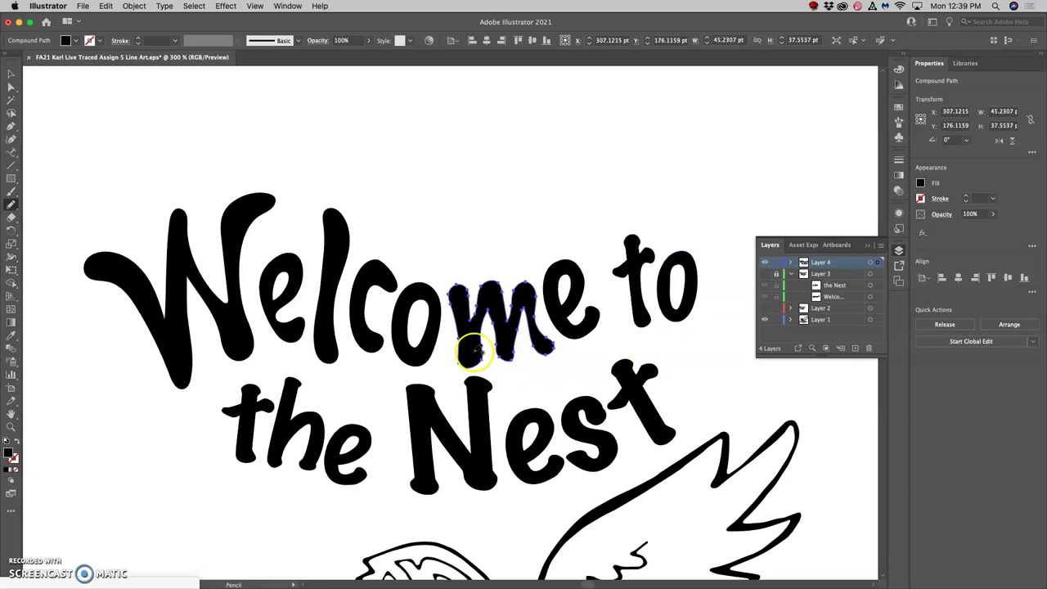
left_click(573, 303, "super")
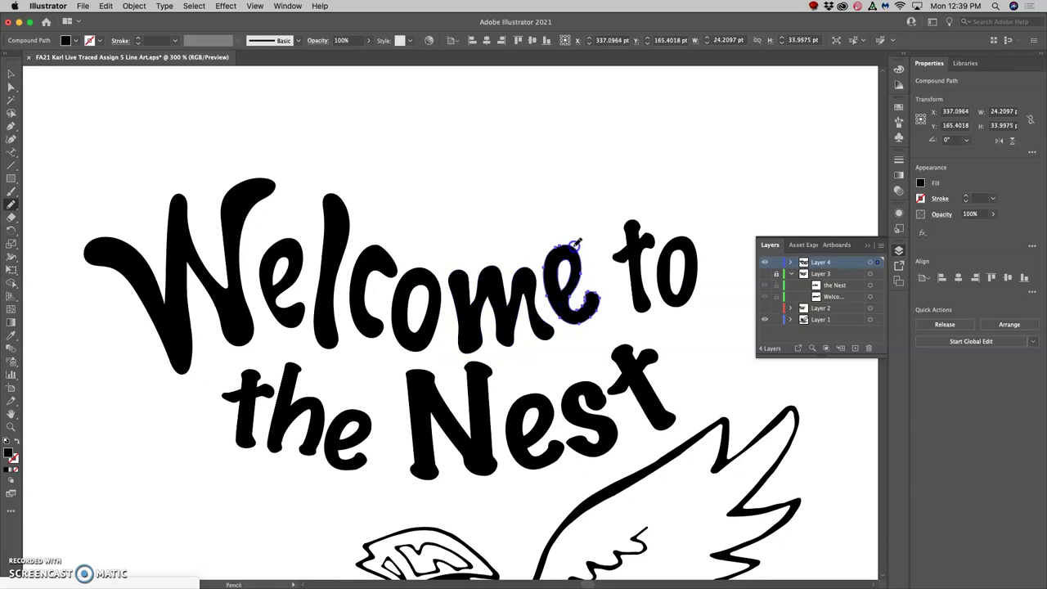
mouse_move(575, 245)
left_mouse_down()
mouse_move(591, 314)
mouse_move(565, 280)
left_mouse_up()
left_click(580, 303, "super")
mouse_move(576, 291)
left_mouse_down()
mouse_move(561, 264)
mouse_move(568, 275)
left_mouse_up()
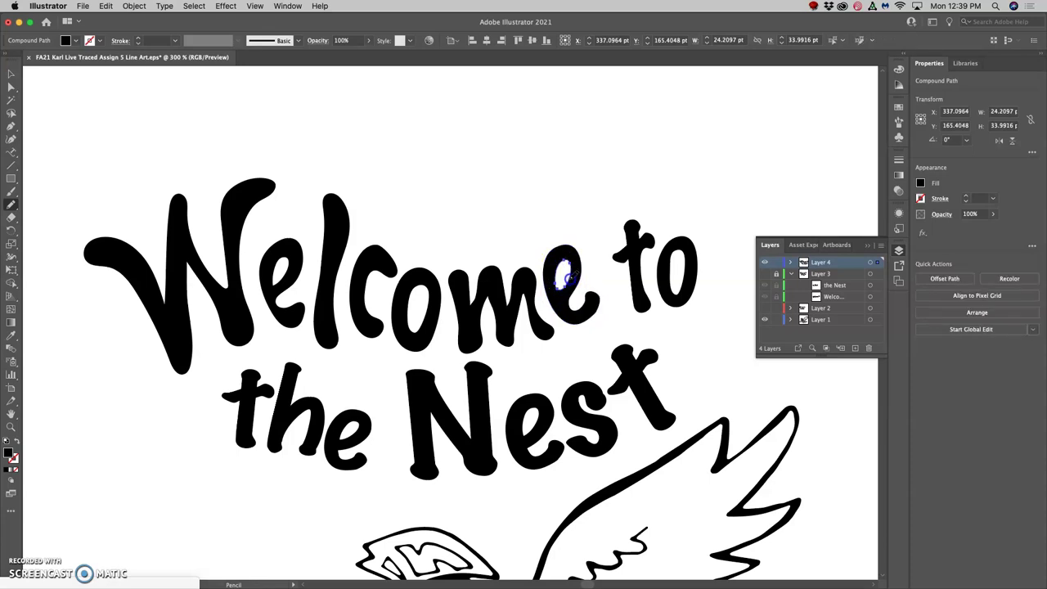
left_click(589, 343)
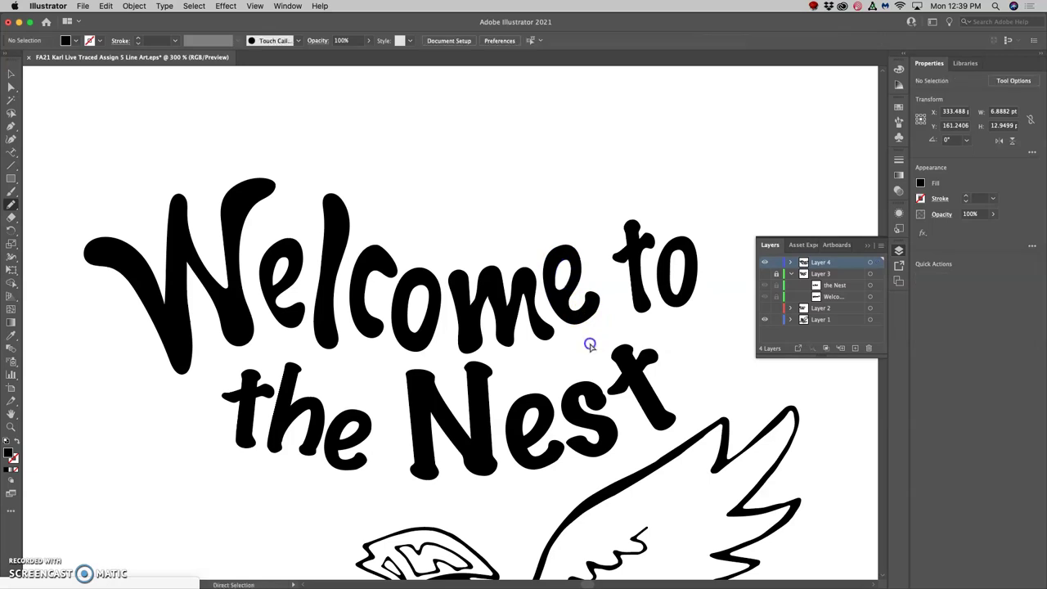
- Add a new layer above the lettering and draw a teardrop shape about 33 × 15 pt beside "the" with the Pencil tool
key("super+minus")
key("super+minus")
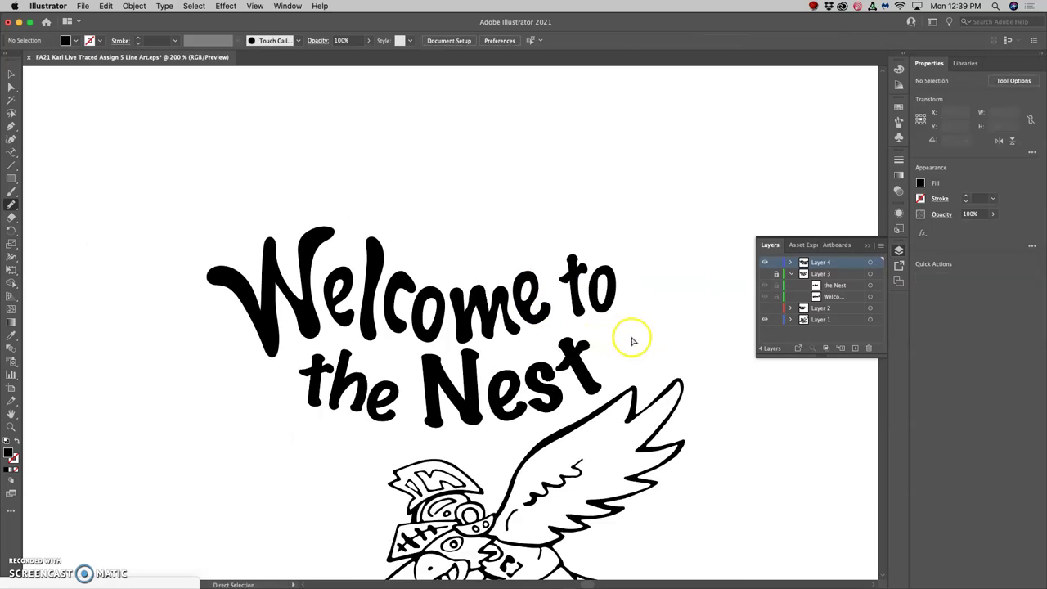
scroll(598, 334, "down", 1)
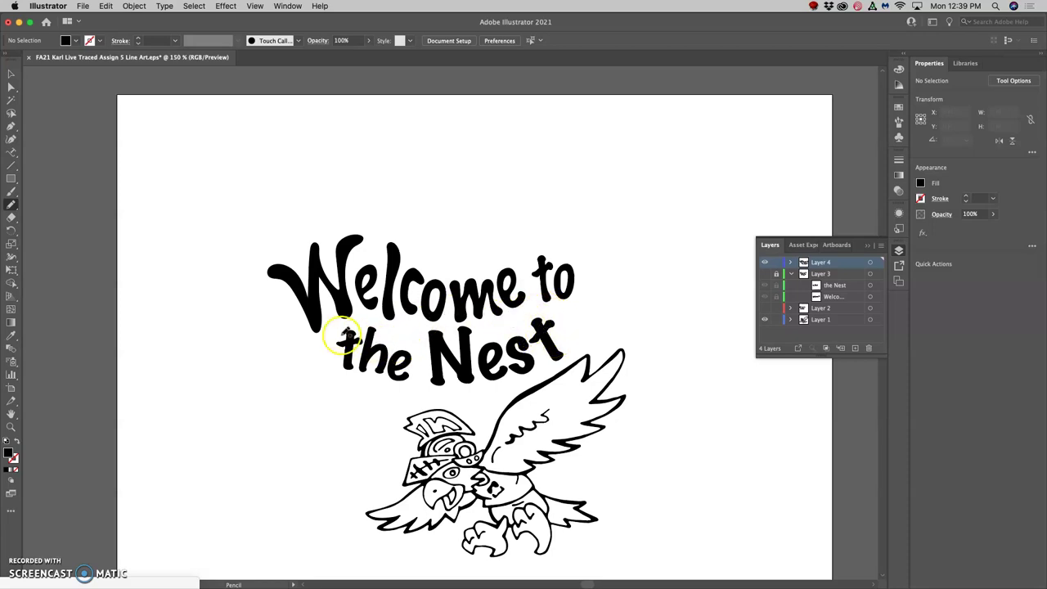
scroll(344, 335, "down", 3)
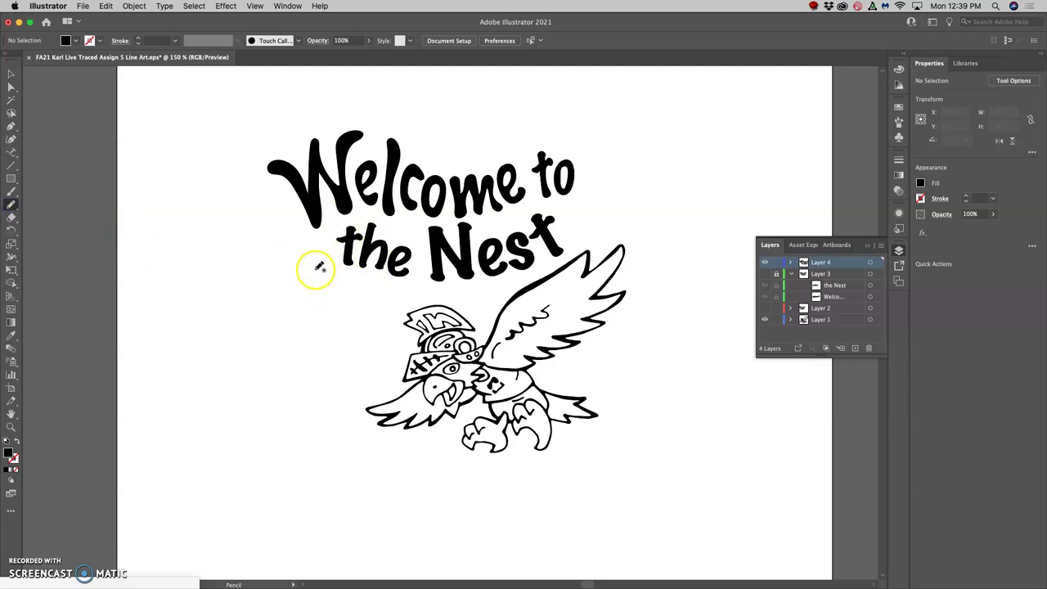
left_click(855, 349)
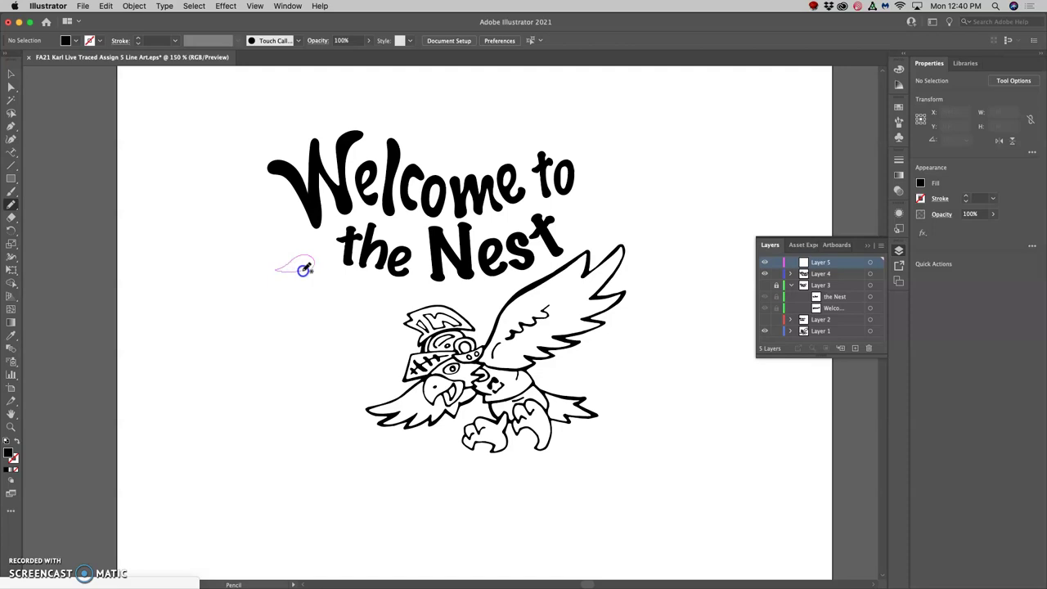
left_click_drag(310, 266, 301, 269)
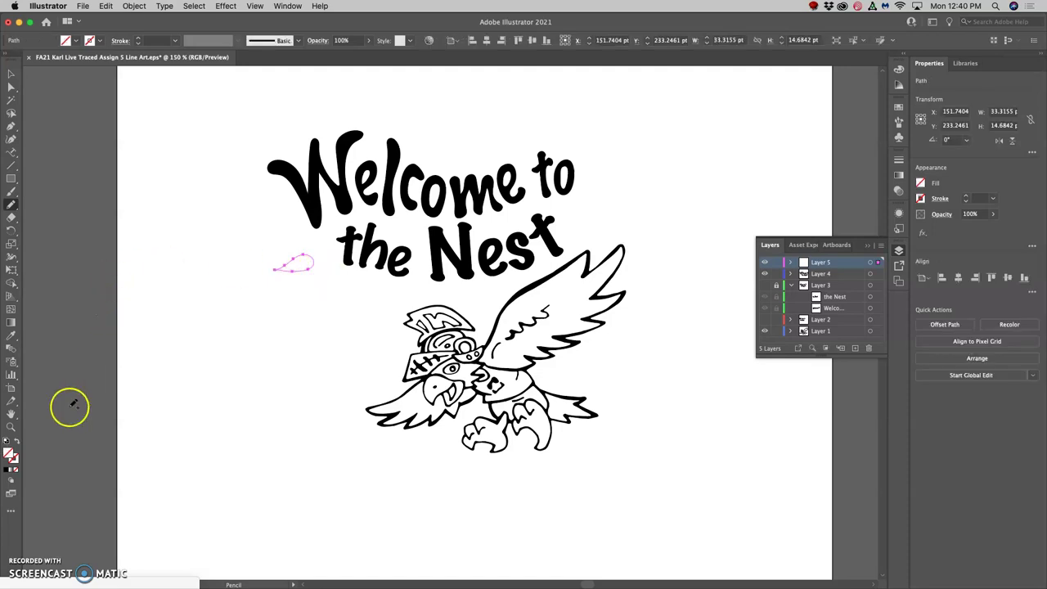
left_click(13, 458)
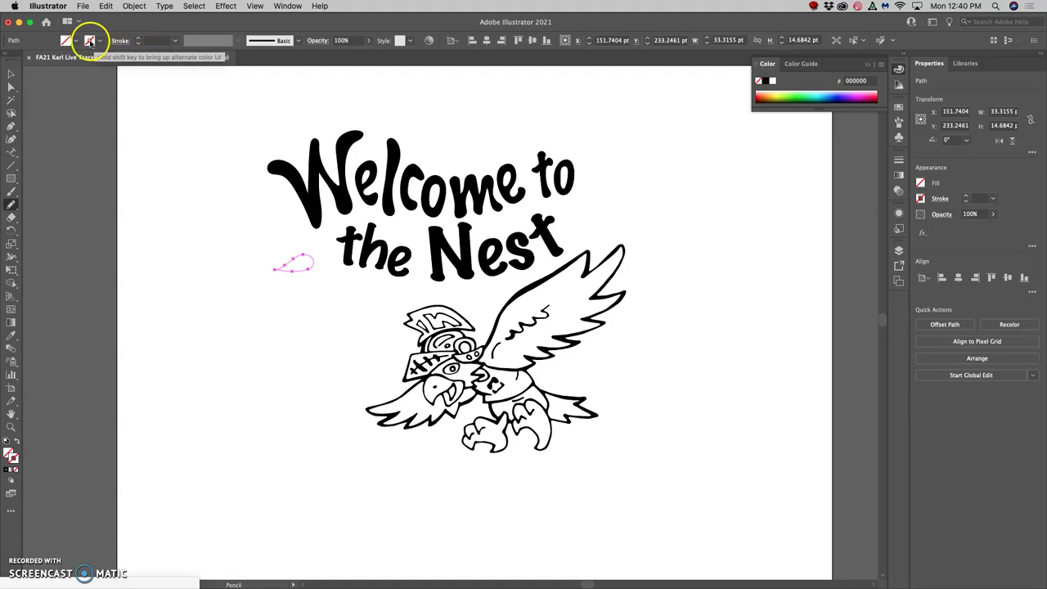
left_click(5, 474)
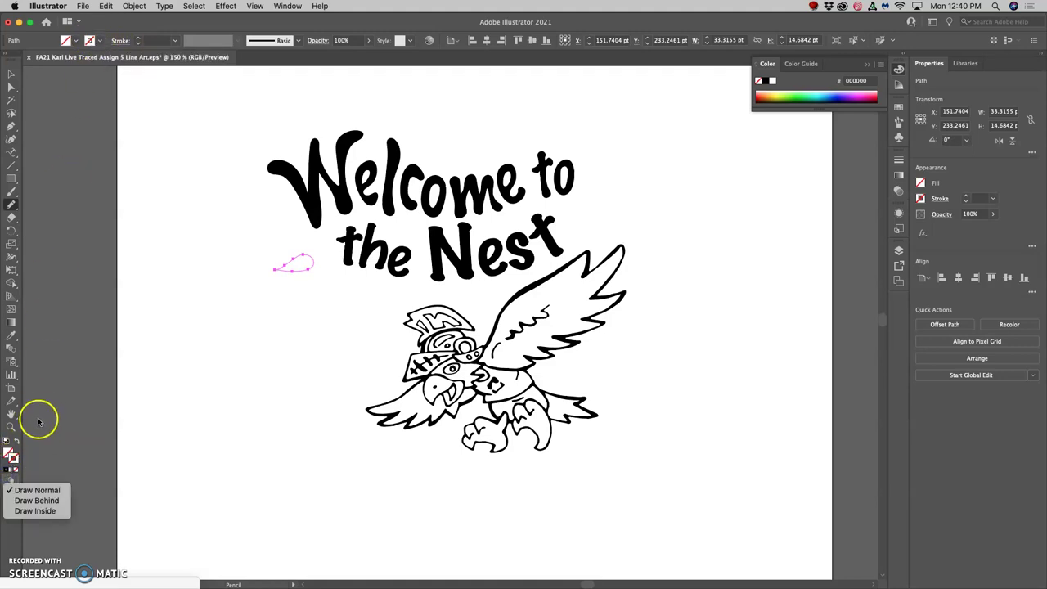
left_click(90, 42)
left_click(99, 41)
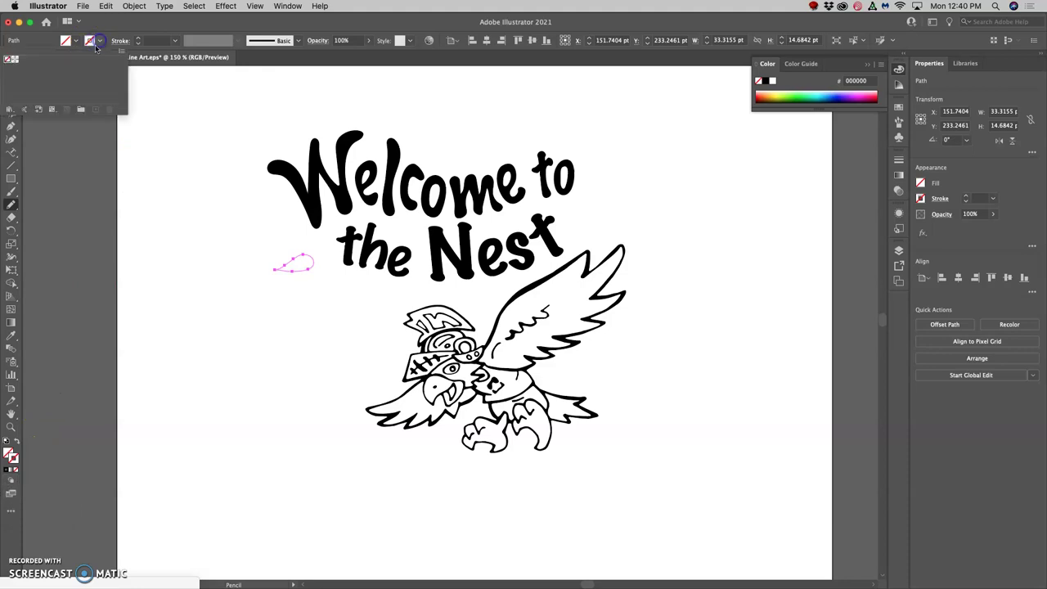
left_click(97, 42)
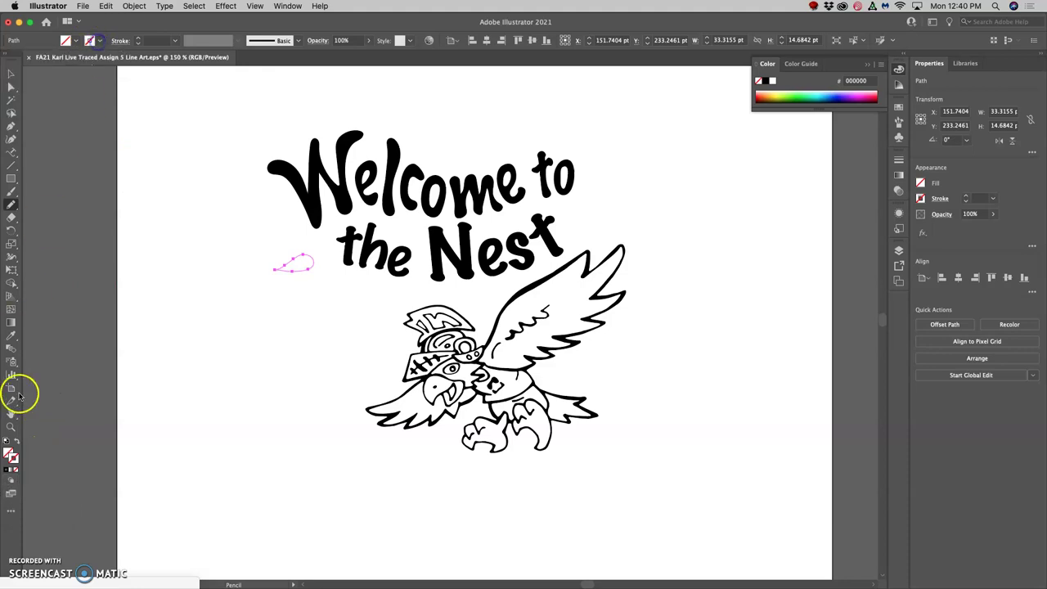
double_click(15, 461)
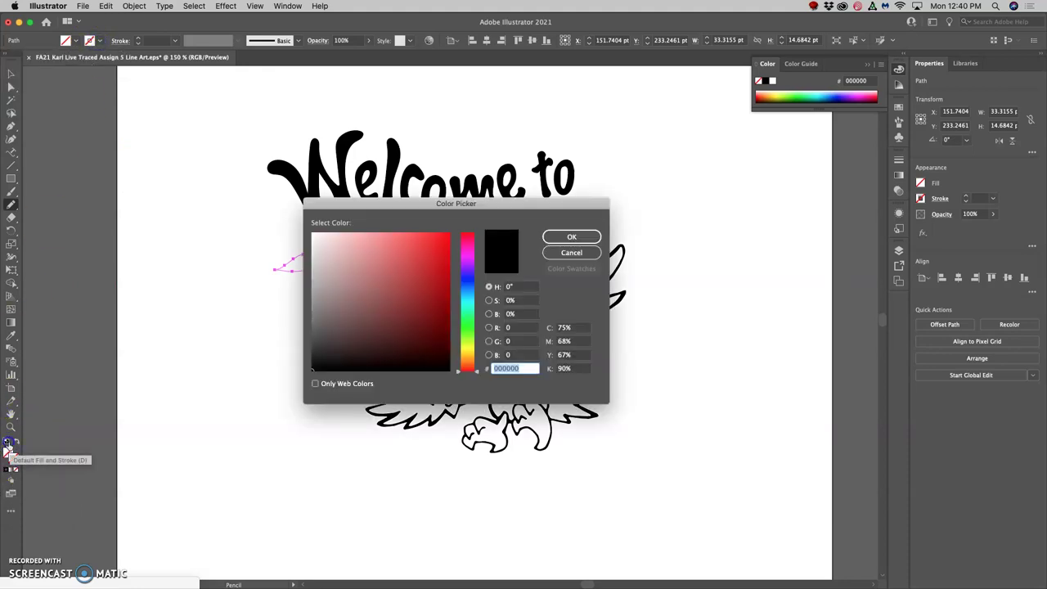
left_click(557, 238)
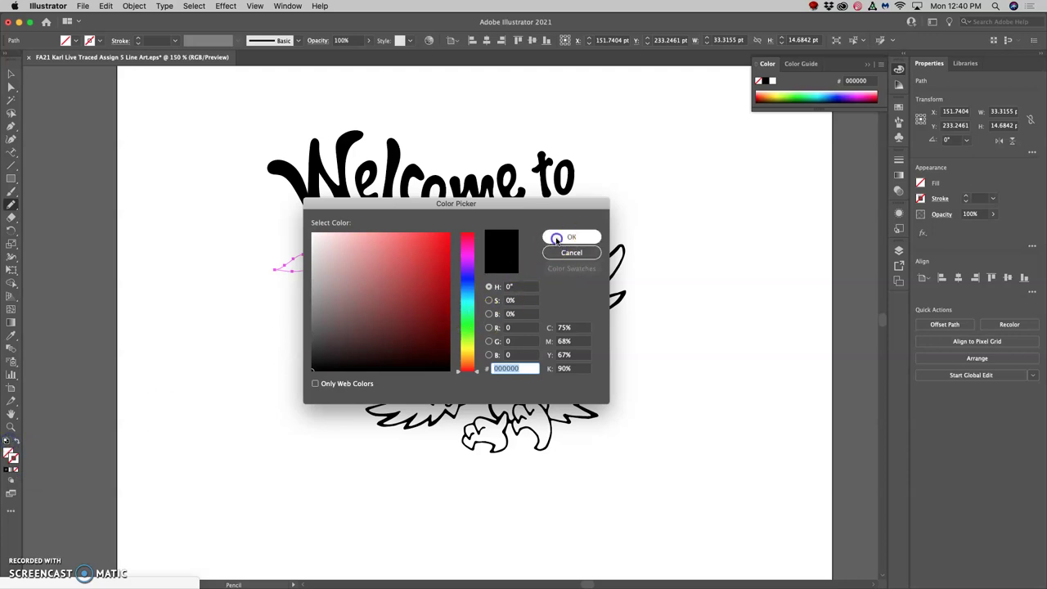
- Give the teardrop shape a black (000000) 1 pt stroke with no fill
left_click(14, 464)
double_click(13, 460)
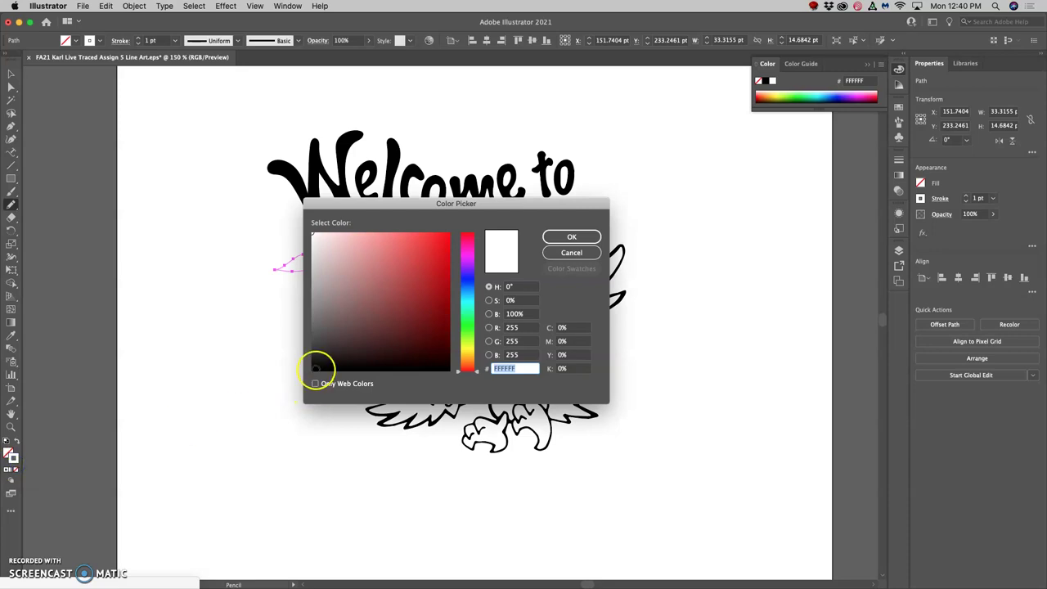
left_click(310, 369)
left_click(569, 237)
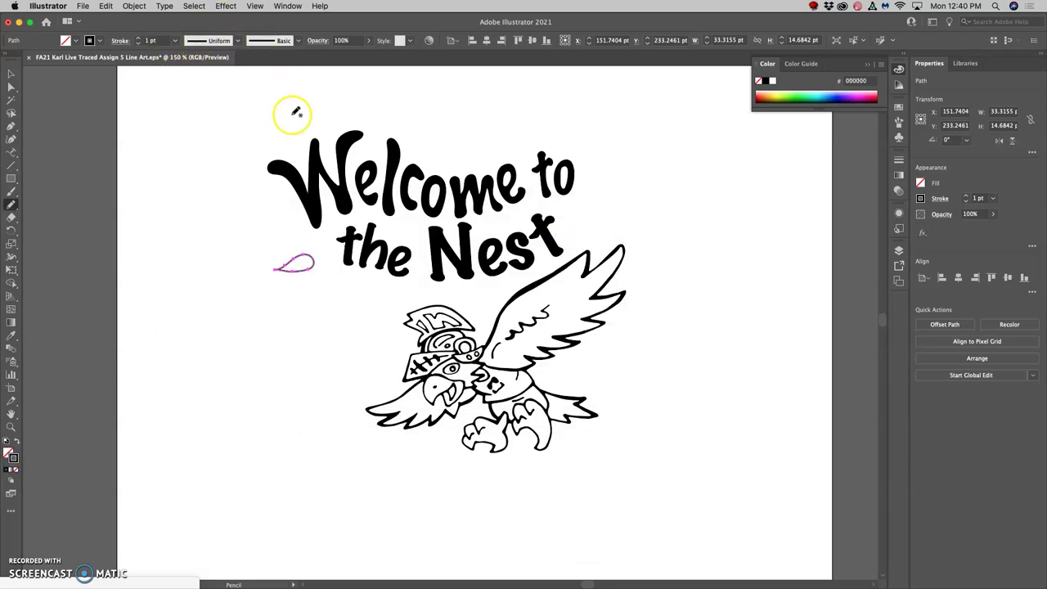
key("super+equal")
key("super+equal")
scroll(479, 327, "up", 3)
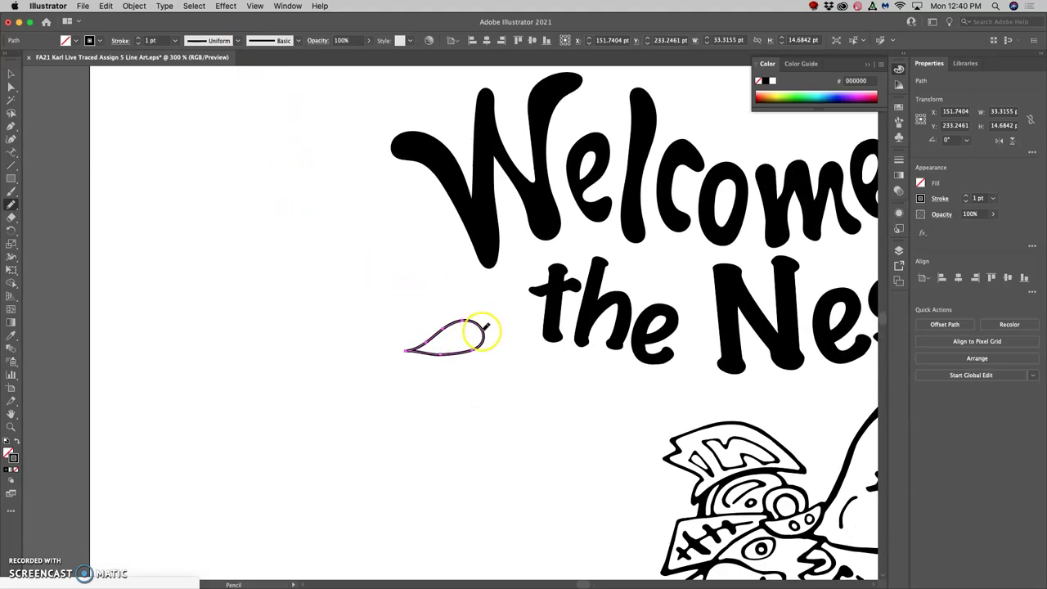
- Try two variable width profiles on the teardrop's outline, ending with the double-bulge one, and set its stroke weight to 3 pt
scroll(479, 328, "right", 2)
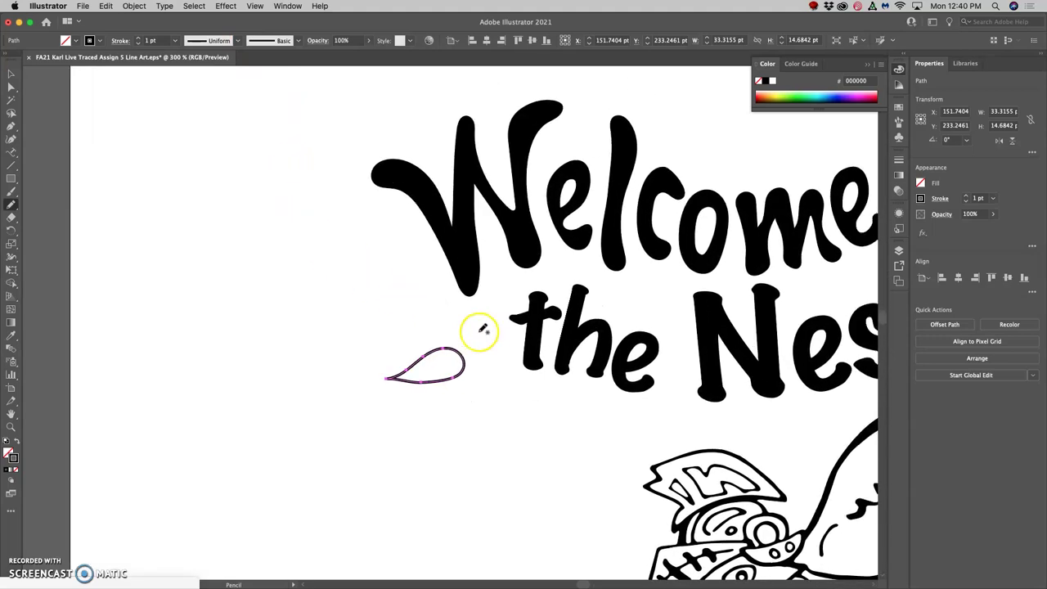
left_click(239, 42)
left_click(212, 78)
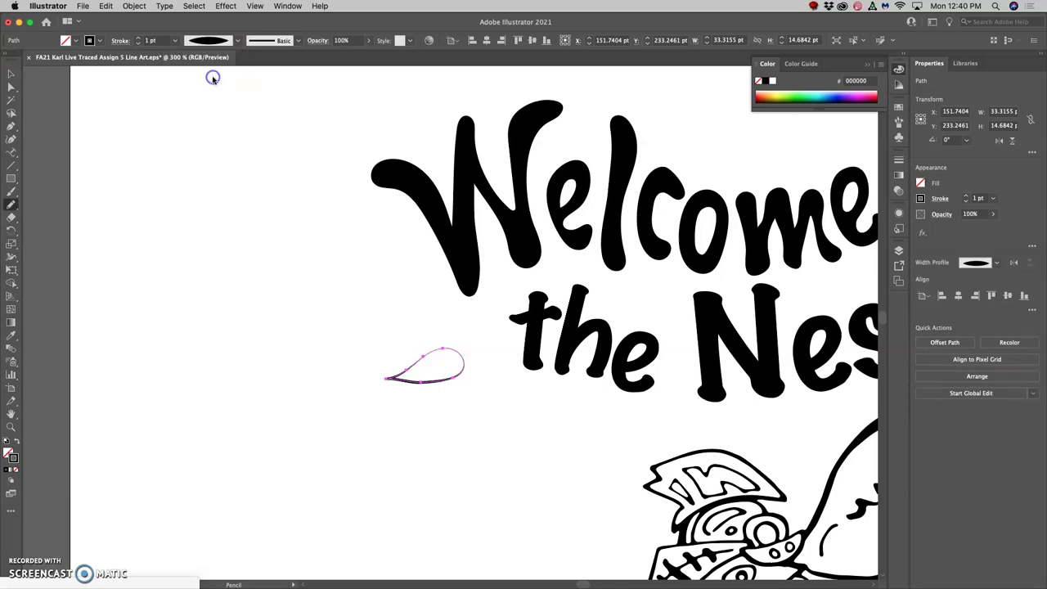
left_click(237, 42)
left_click(221, 86)
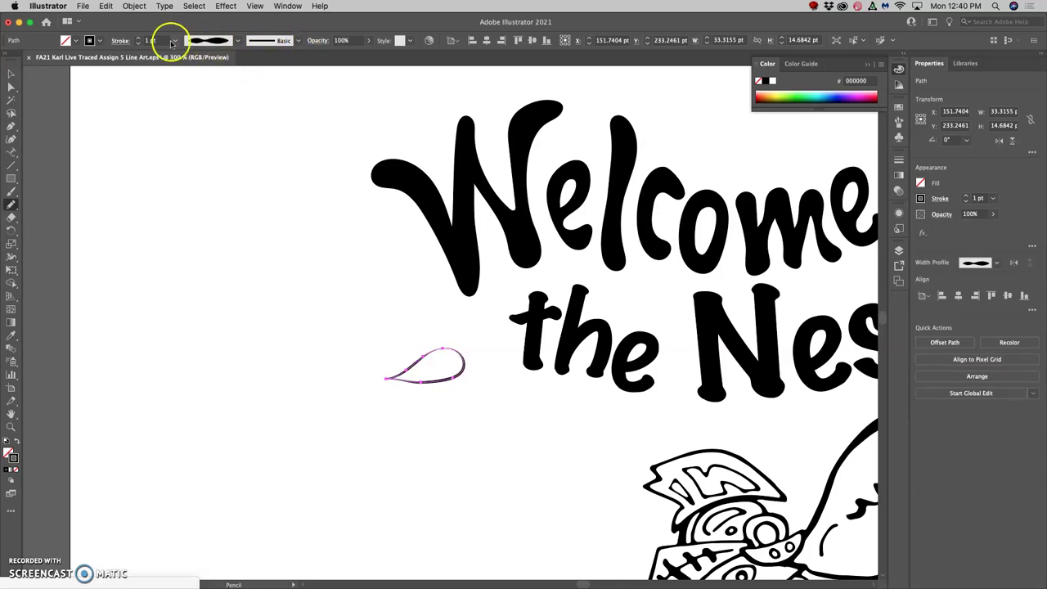
left_click(139, 40)
left_click(139, 40)
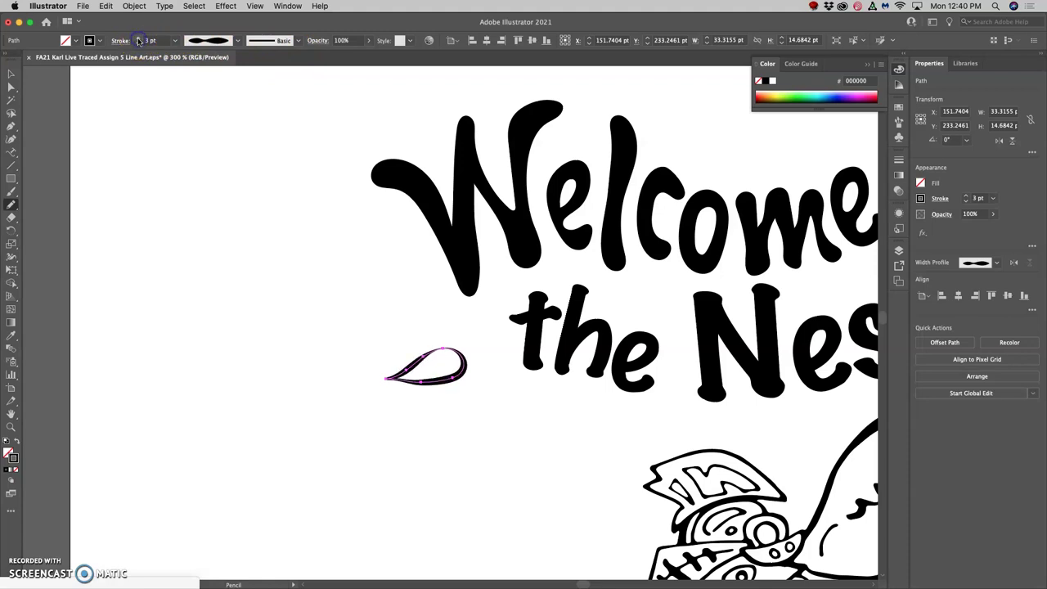
- Browse the Decorative_Scatter brush library for the teardrop's stroke, then close it without applying a brush
left_click(298, 41)
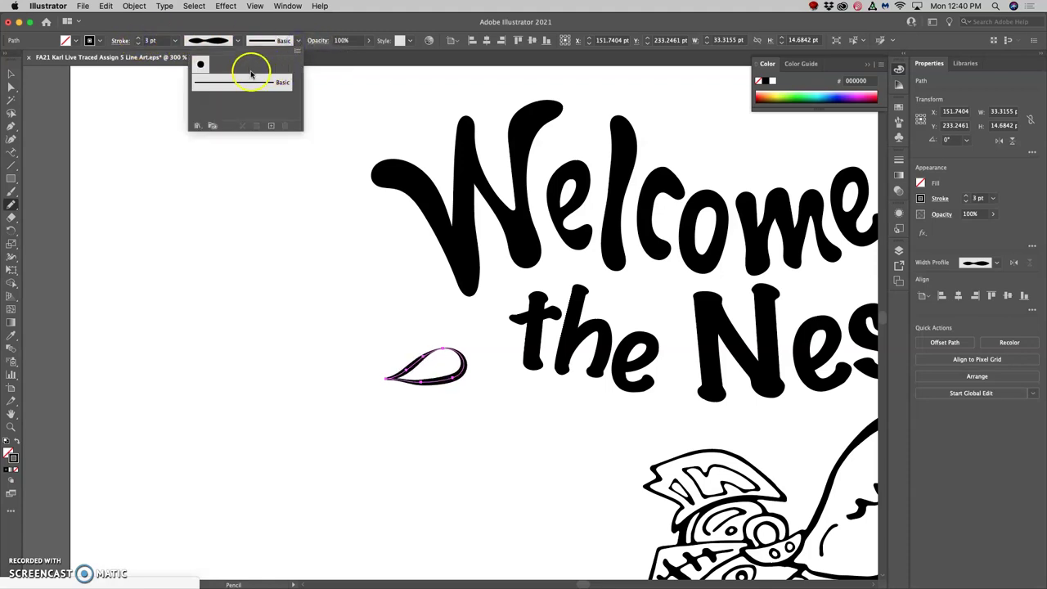
left_click(196, 127)
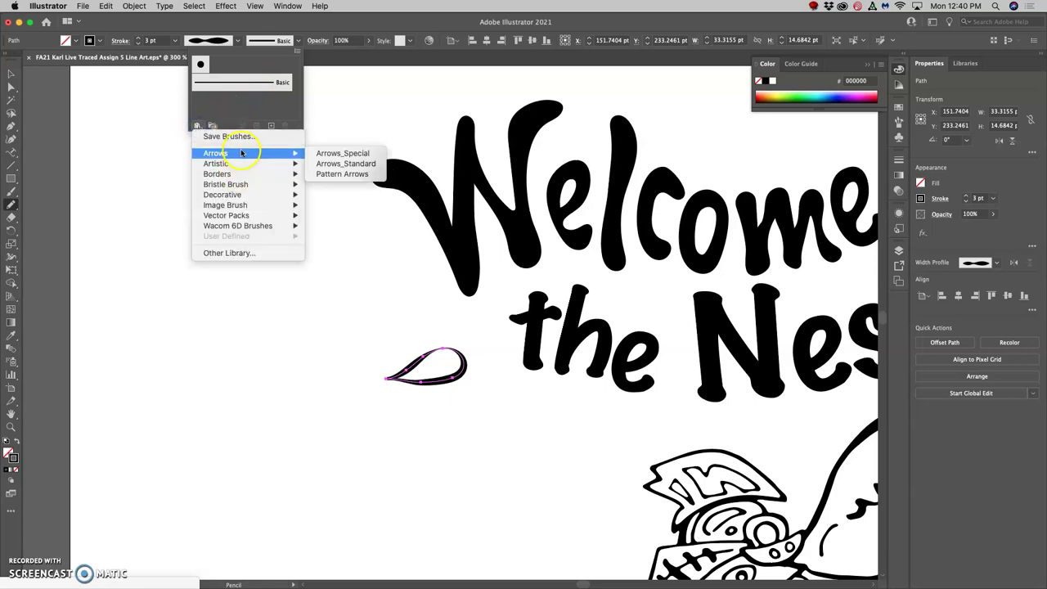
mouse_move(243, 197)
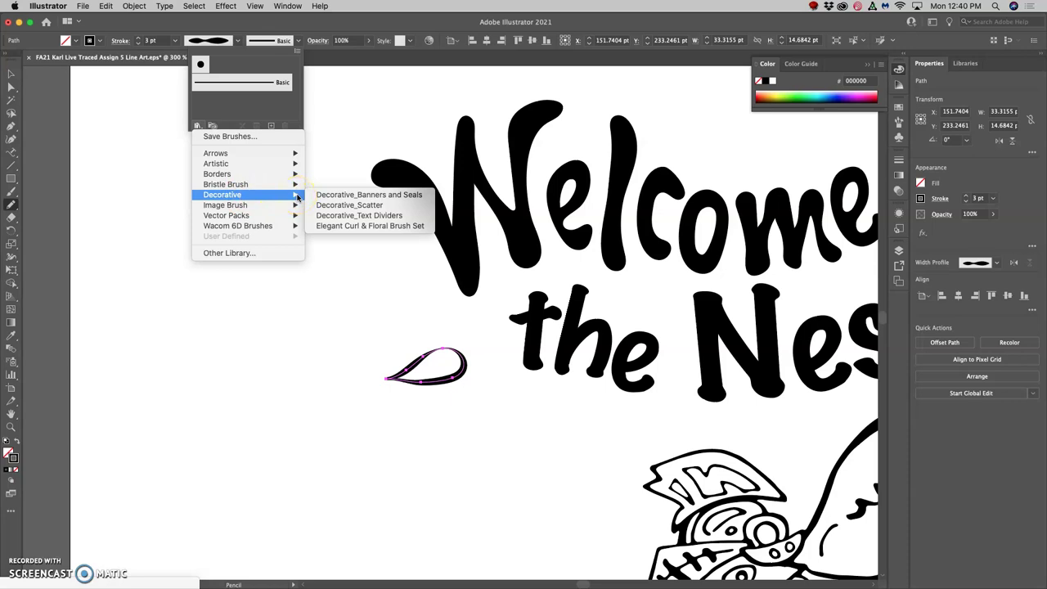
left_click(328, 206)
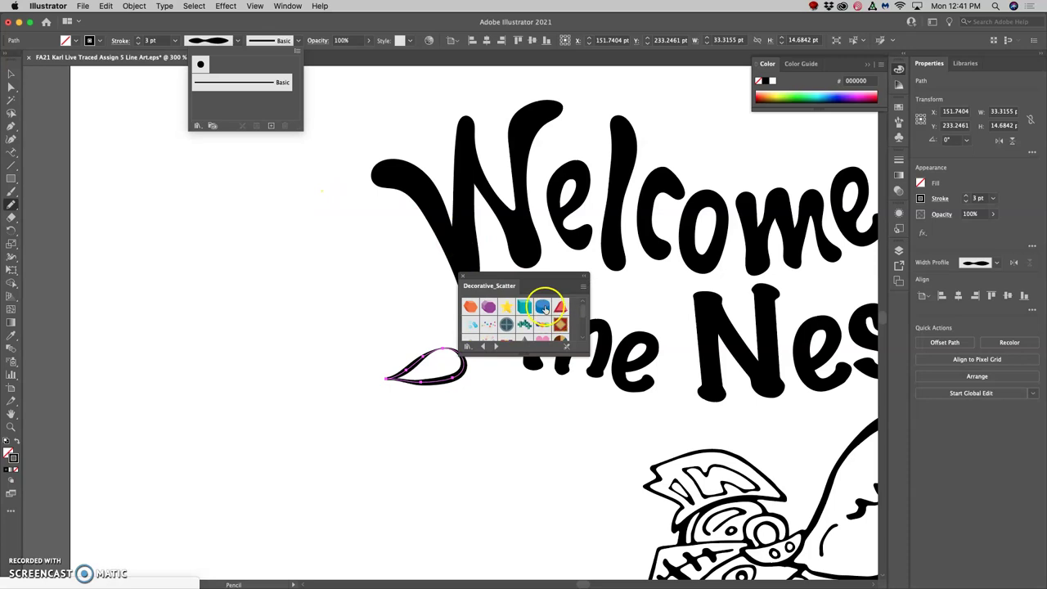
left_click(463, 279)
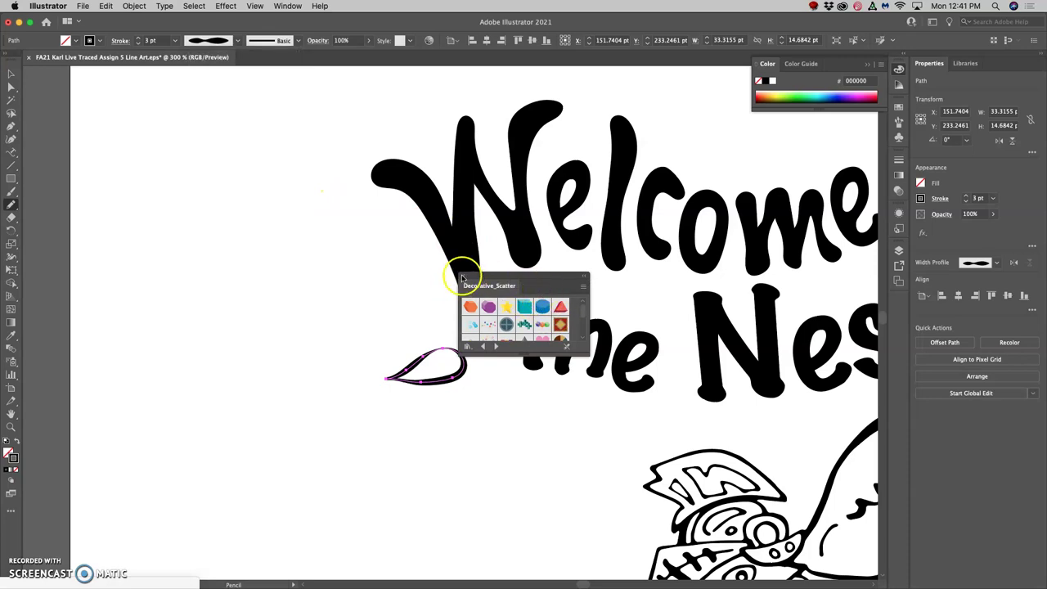
left_click(462, 278)
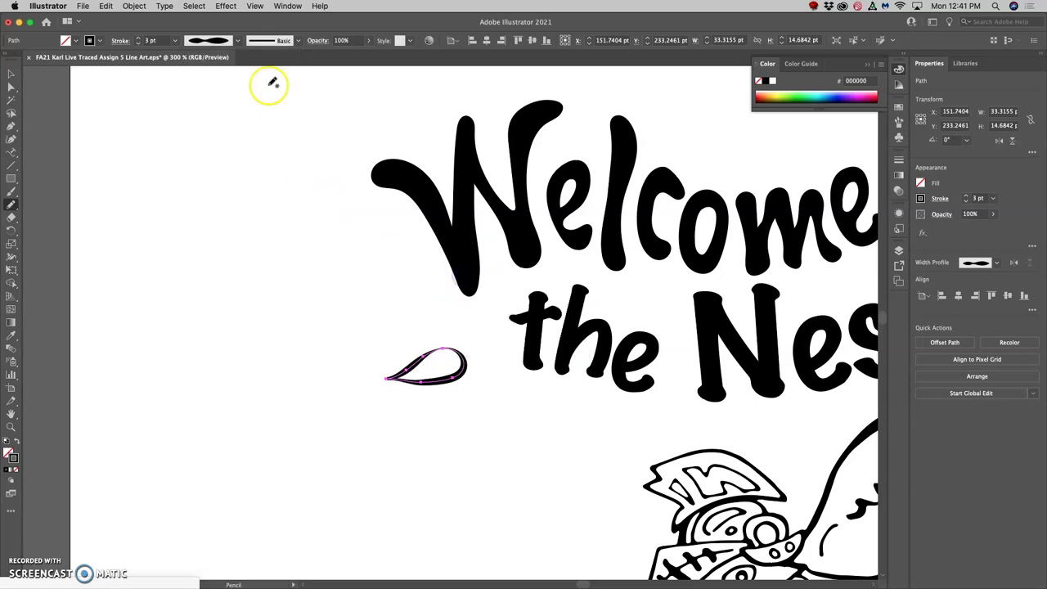
left_click(299, 41)
left_click(298, 40)
left_click(281, 41)
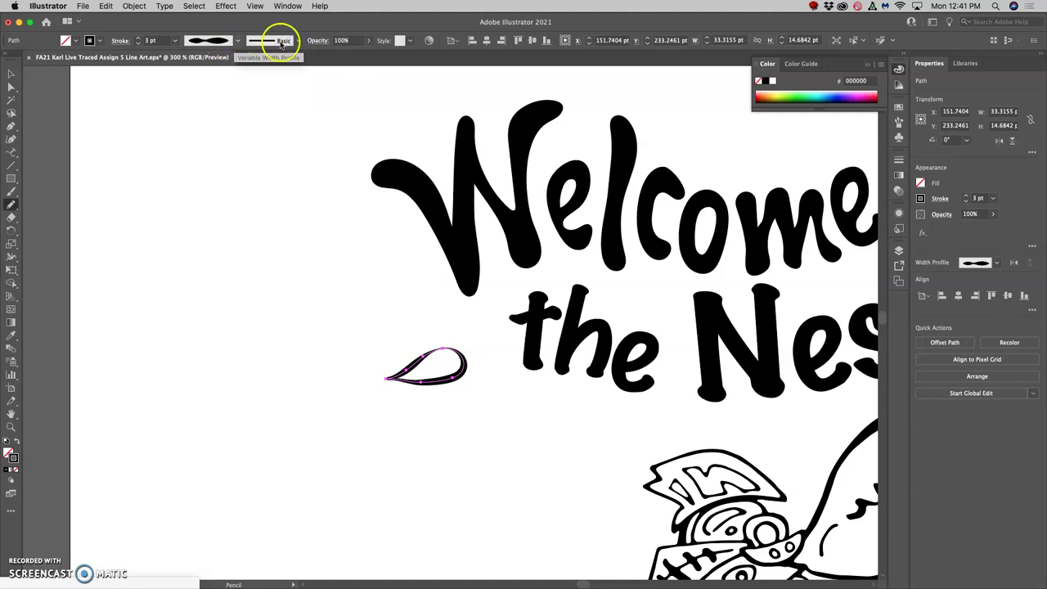
- Try another tapered width profile on the teardrop's stroke, then set the profile to Uniform
left_click(238, 40)
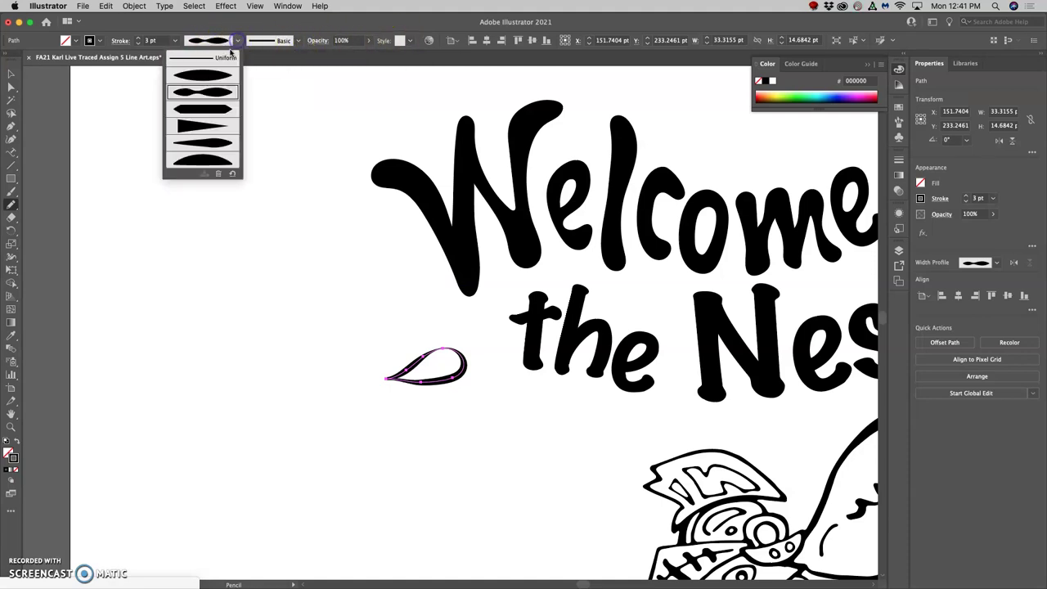
left_click(223, 126)
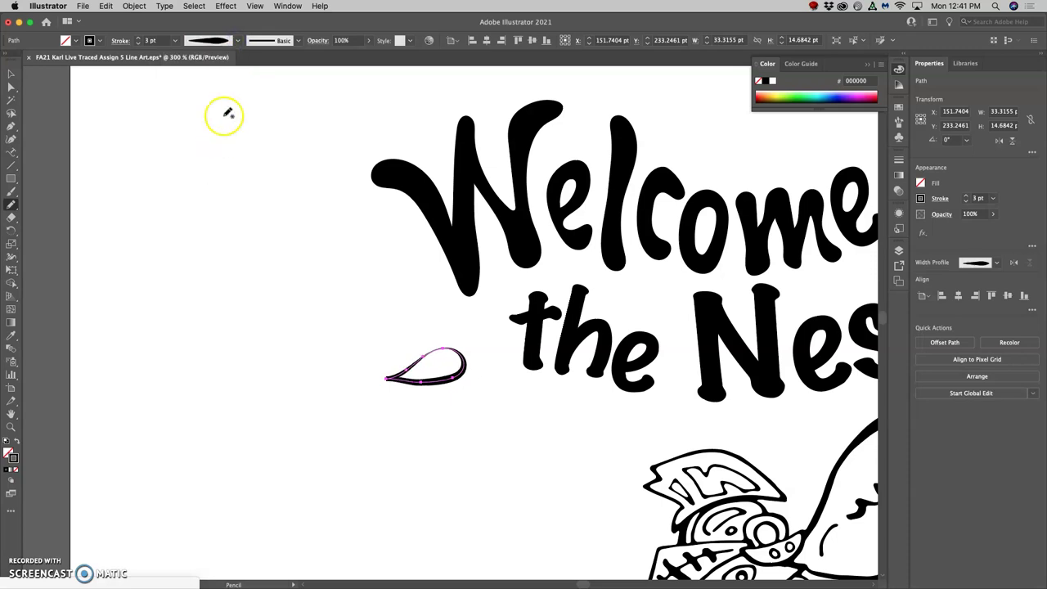
left_click(238, 40)
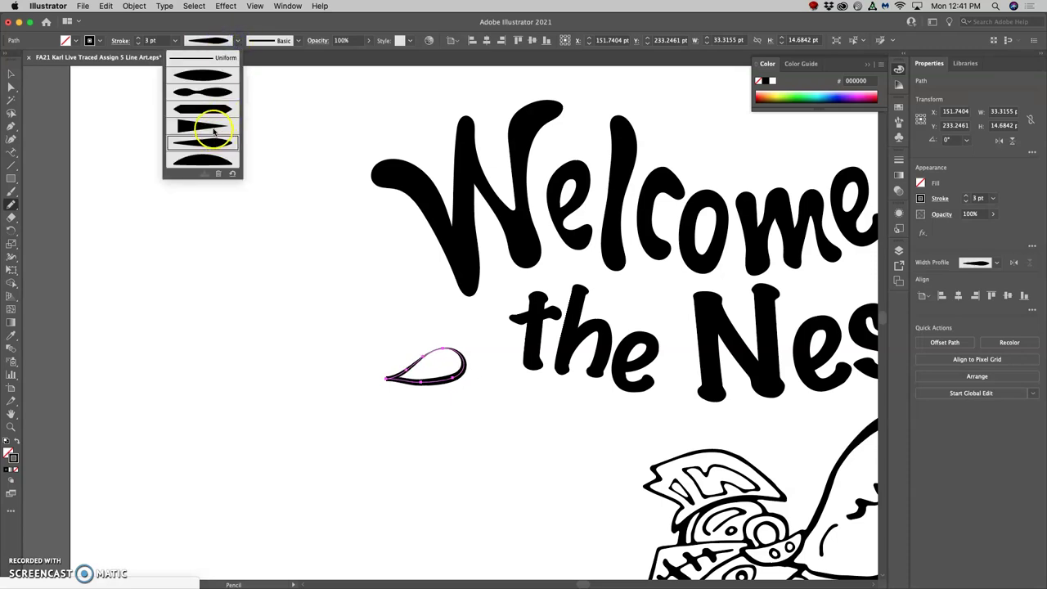
left_click(206, 60)
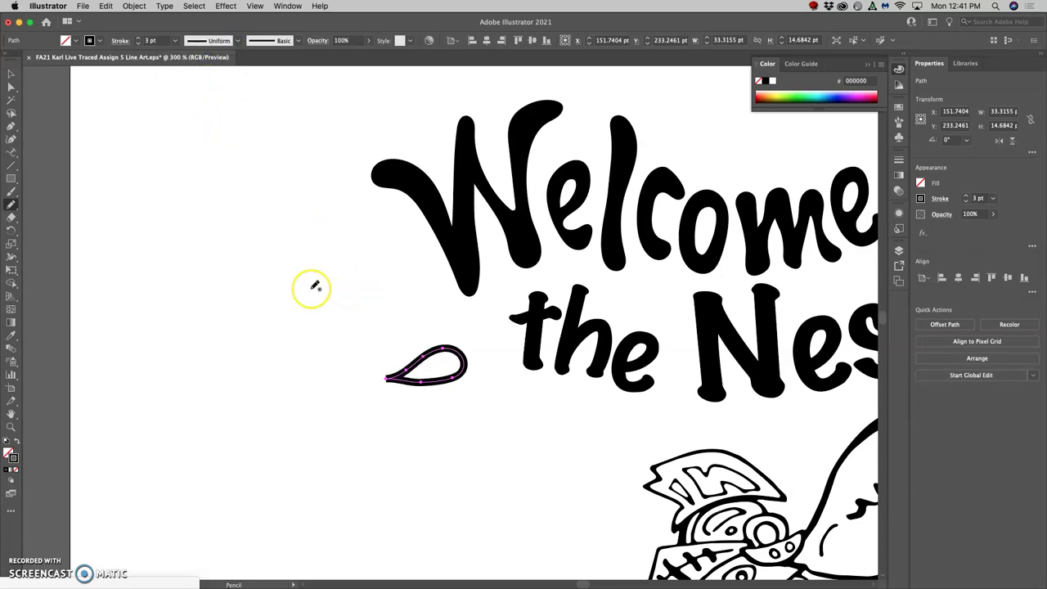
- Select the teardrop path and convert its 3 pt stroke to a filled shape with Outline Stroke
left_click(10, 87)
left_click(275, 232)
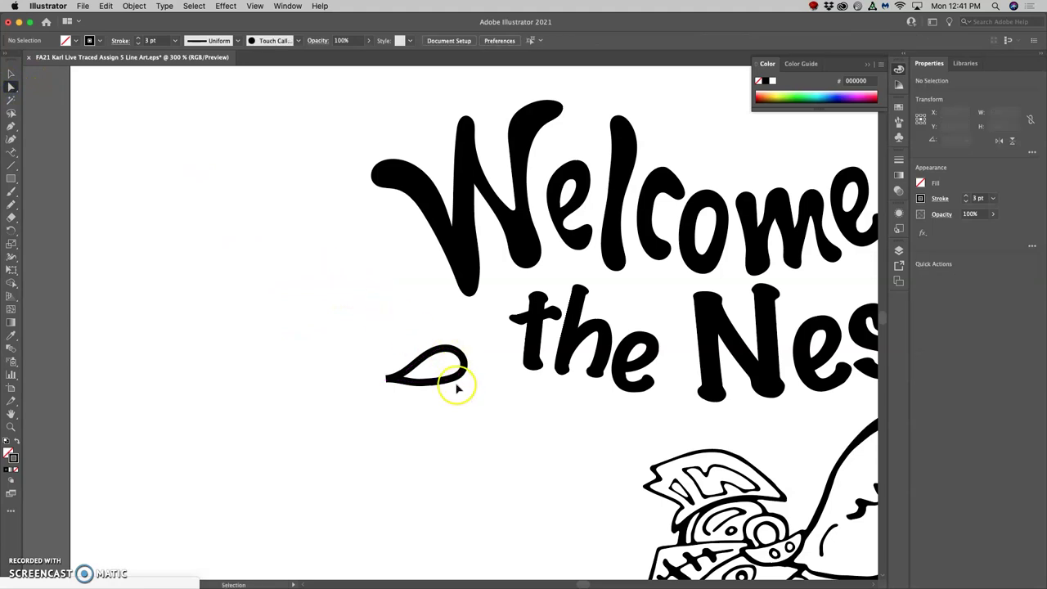
scroll(457, 389, "up", 3)
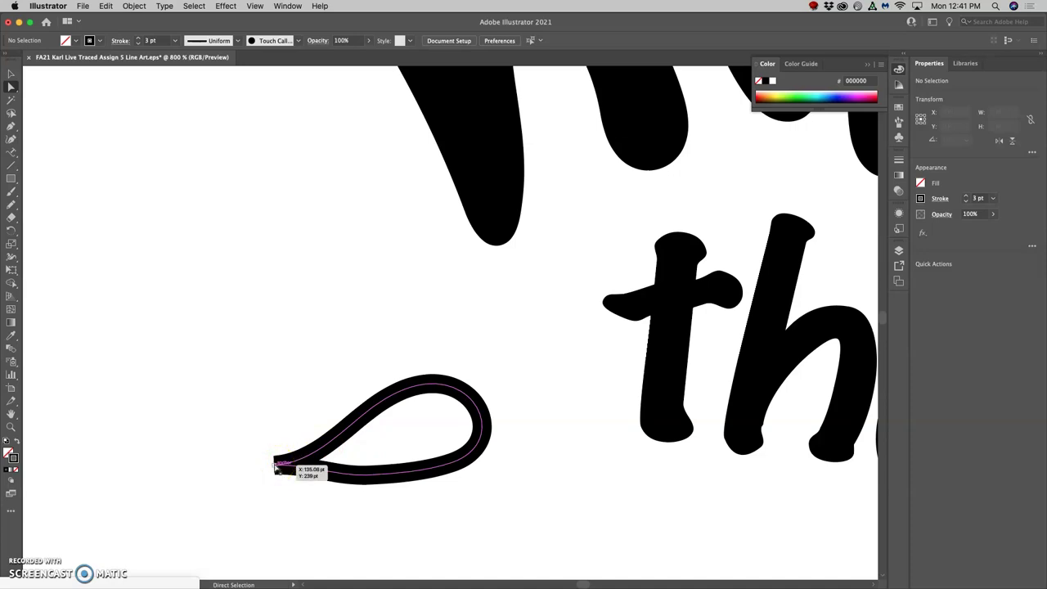
left_click(279, 467)
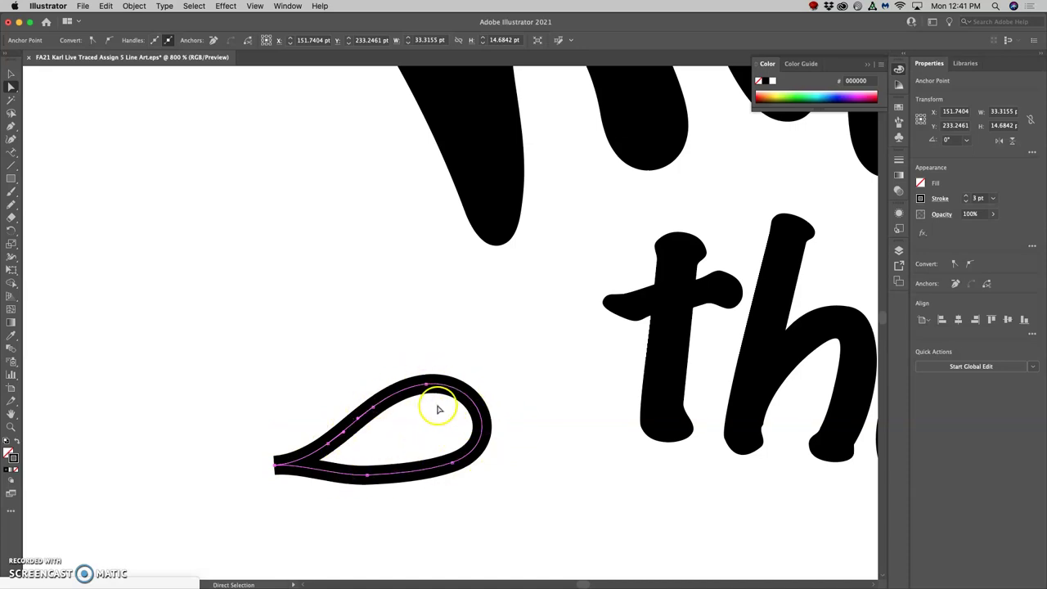
left_click(135, 6)
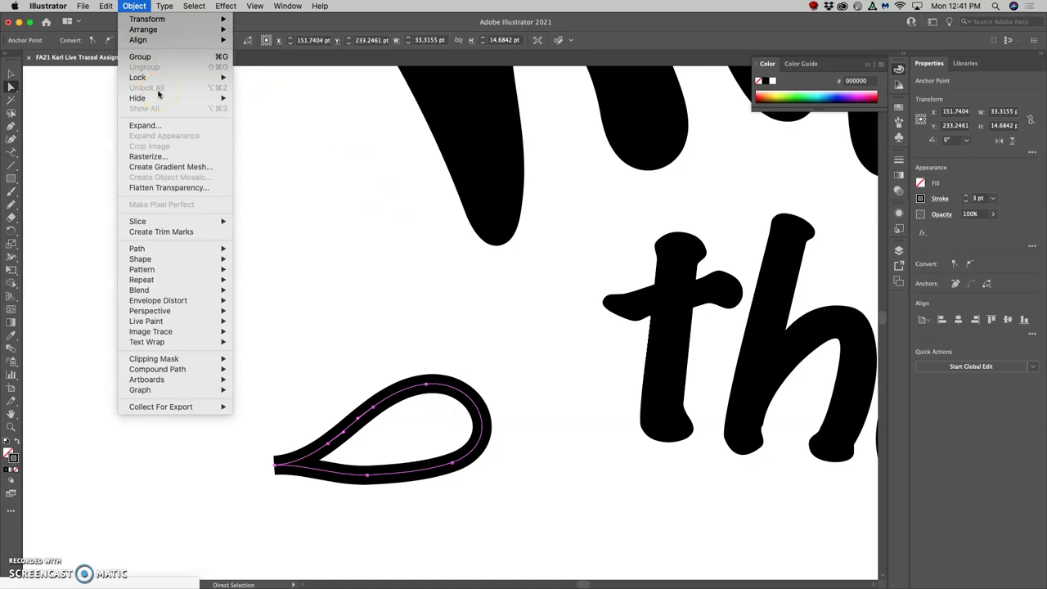
left_click(190, 252)
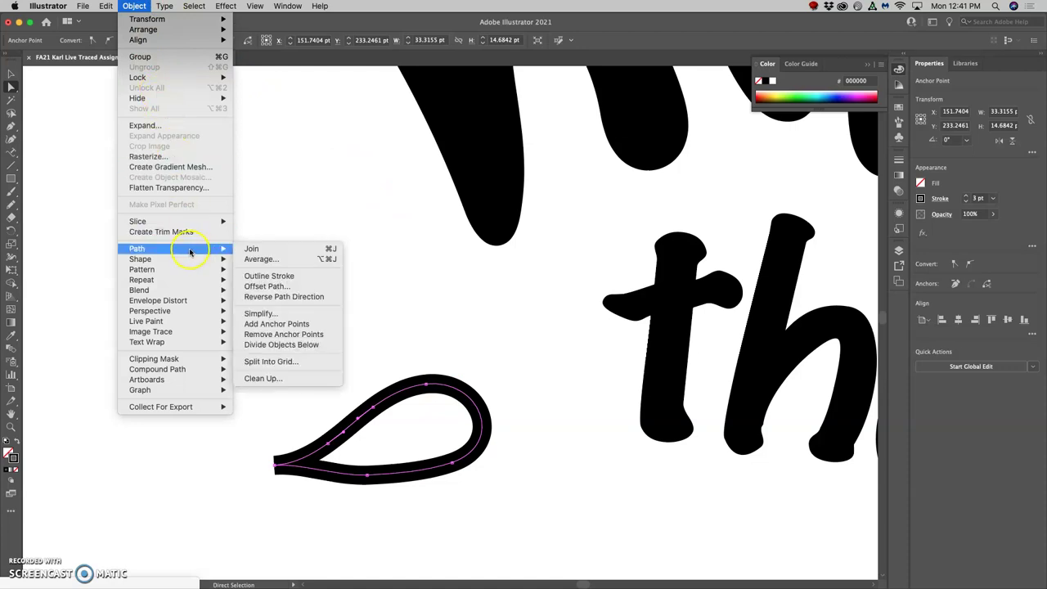
left_click(263, 275)
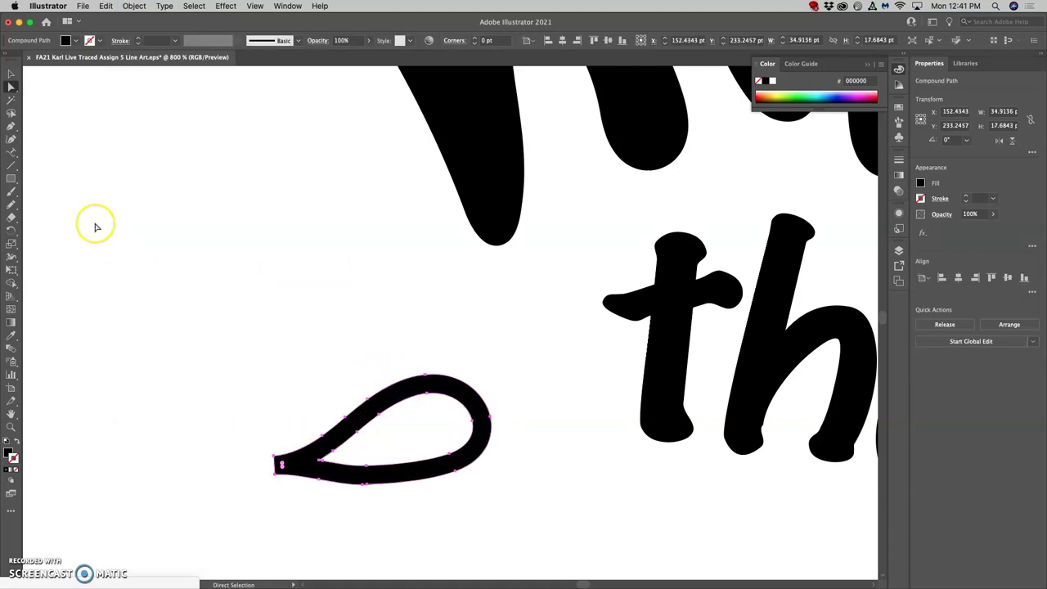
- Redraw the teardrop's blunt tip as a sharp point and smooth its lower outer curve with the Pencil tool
left_click(20, 205)
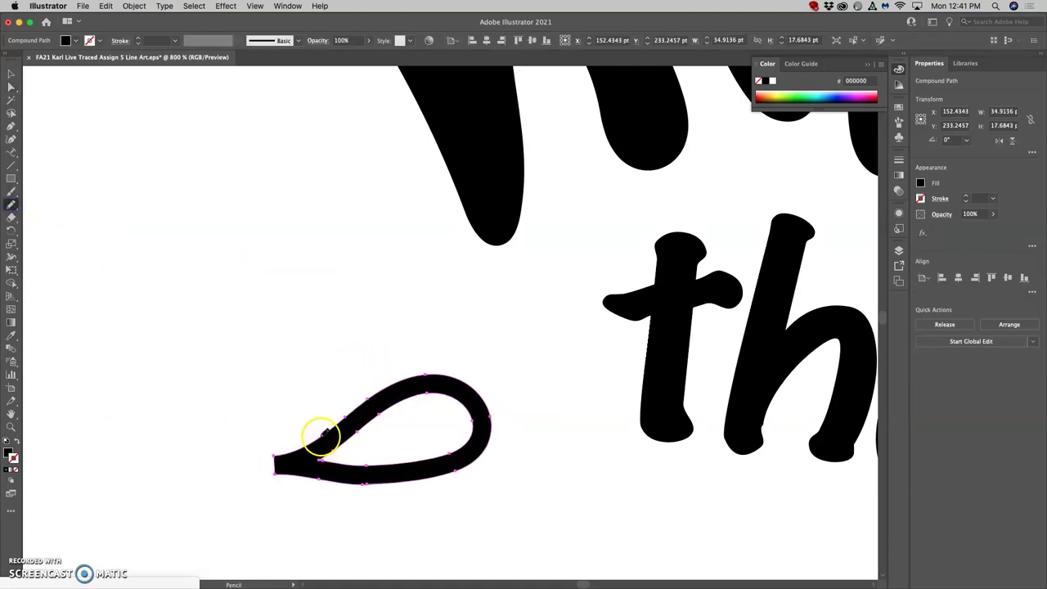
left_click_drag(305, 478, 319, 477)
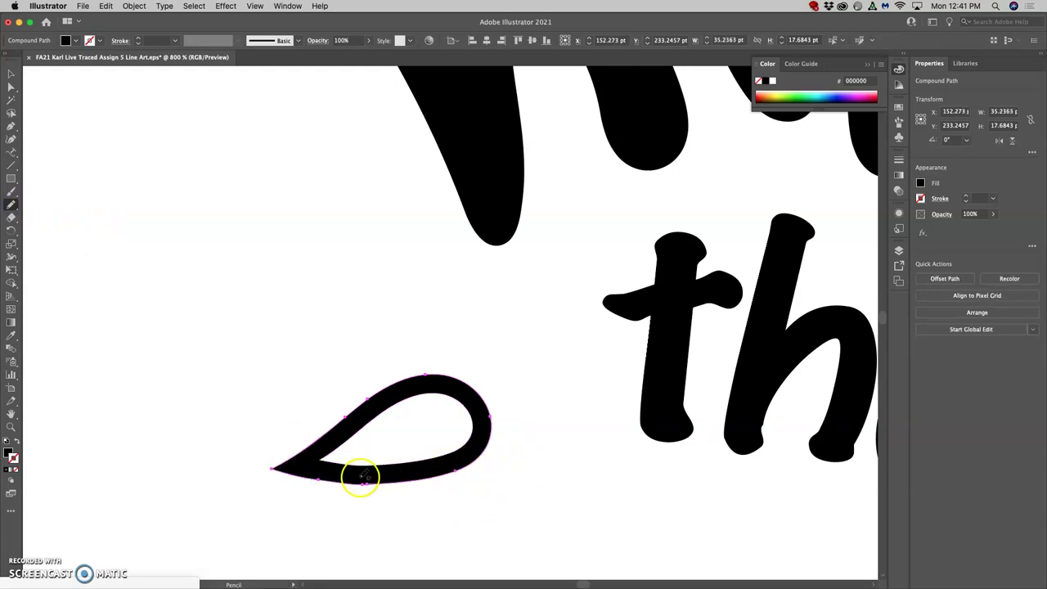
left_click(360, 479, "super")
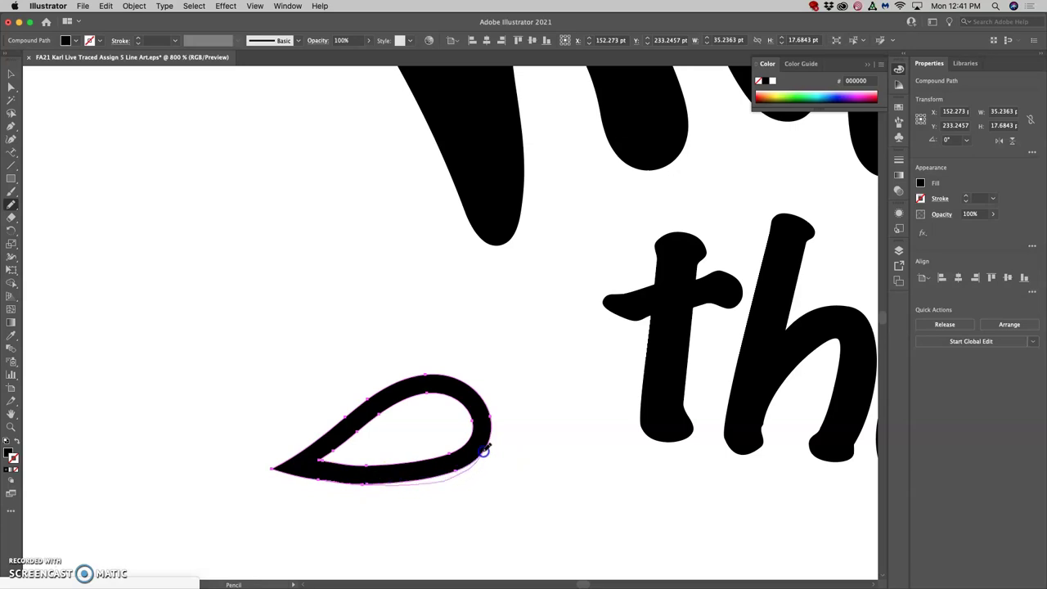
left_click_drag(485, 449, 489, 458)
- Redraw the lower curve of the teardrop's inner contour with the Pencil tool, undoing the first attempt
left_click(478, 438, "super")
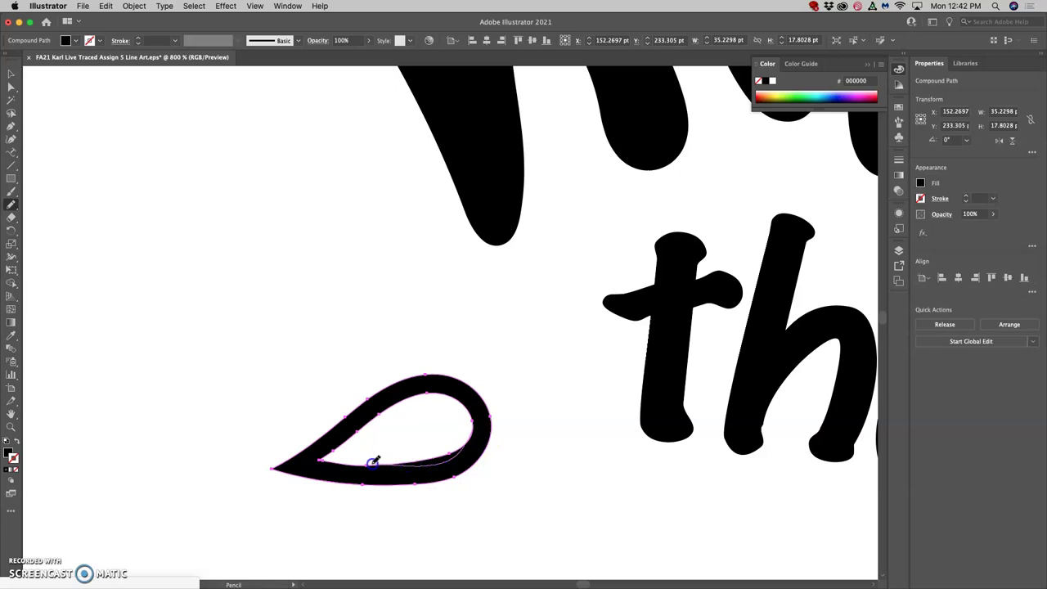
left_click_drag(373, 462, 368, 462)
key("super+z")
left_click_drag(440, 441, 357, 464)
left_click_drag(471, 435, 473, 437)
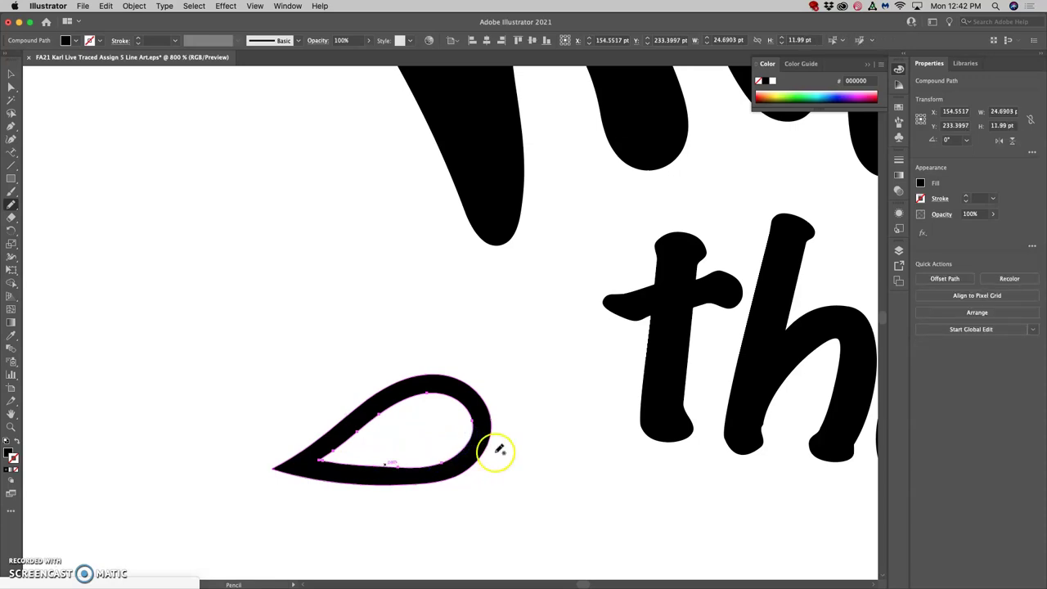
- Move the whole teardrop up and closer to "the", to about X 156.7 pt, Y 222.9 pt
key("super+minus")
key("super+minus")
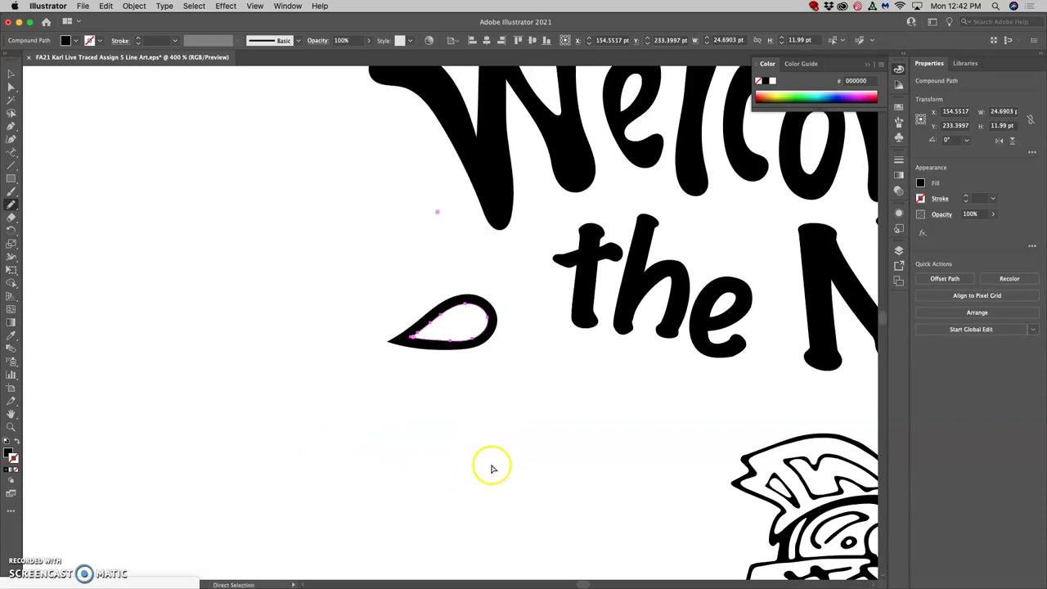
scroll(540, 416, "right", 2)
key("super+minus")
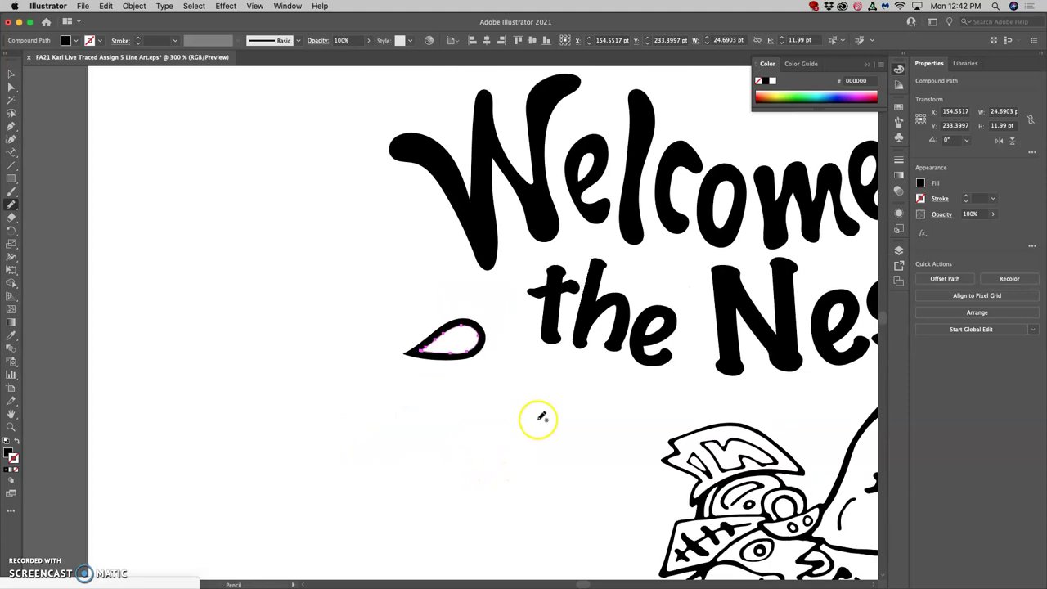
scroll(538, 421, "up", 2)
left_click(12, 75)
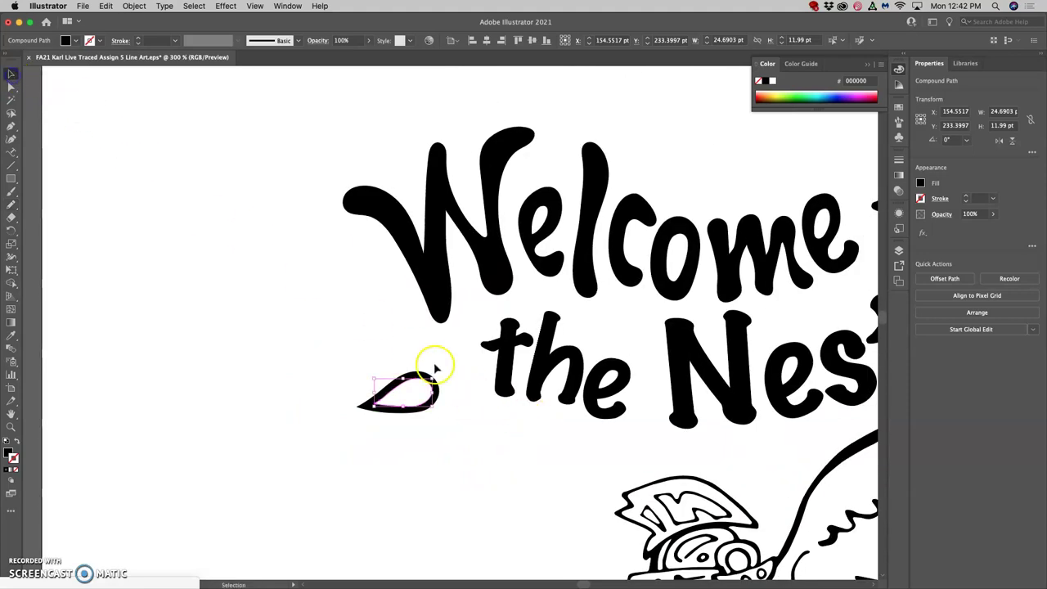
left_click(458, 393)
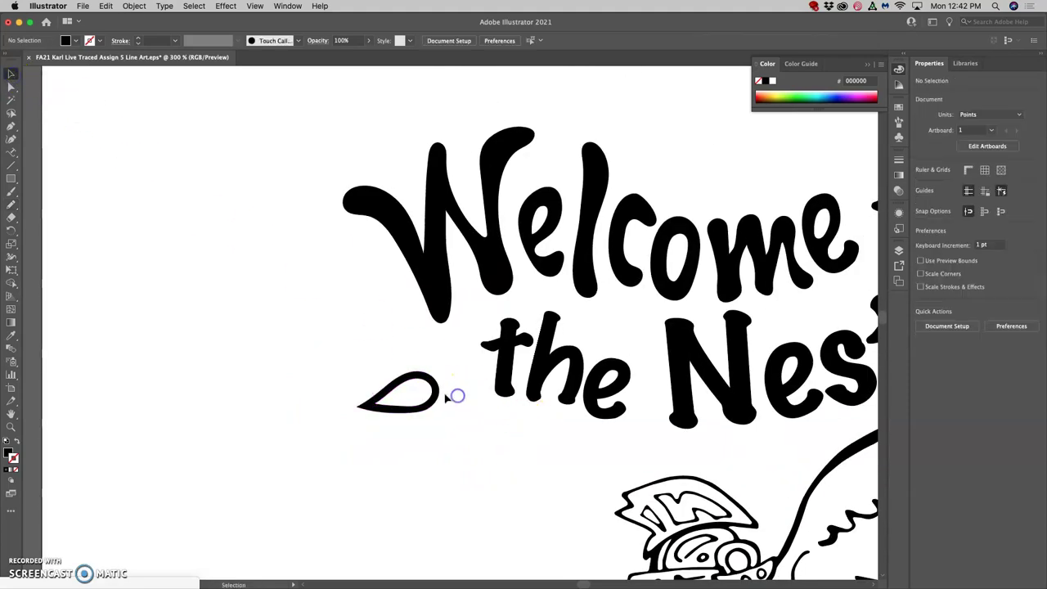
left_click_drag(440, 396, 452, 365)
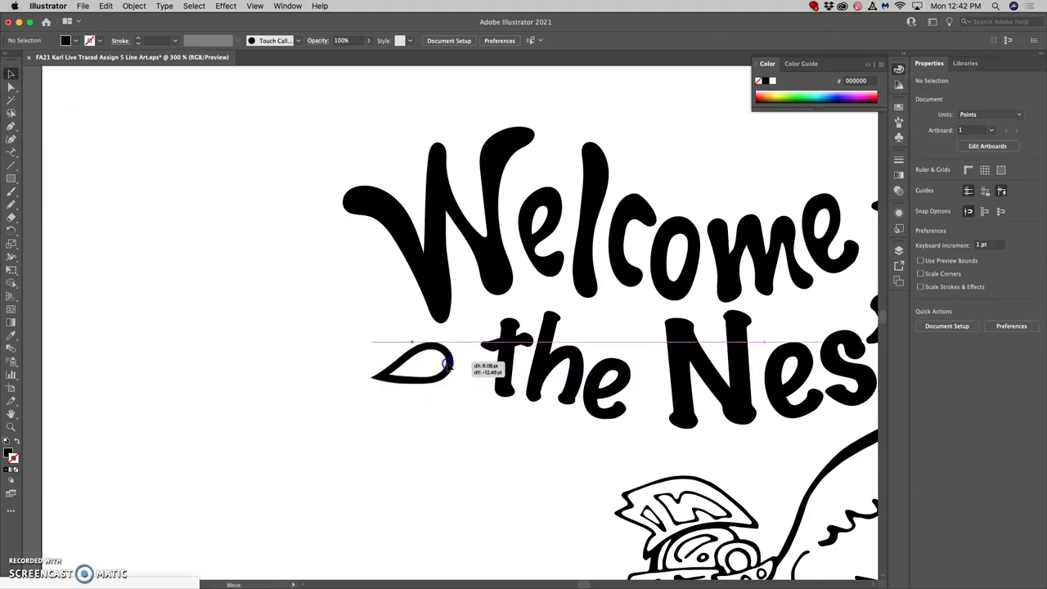
left_click_drag(447, 363, 441, 369)
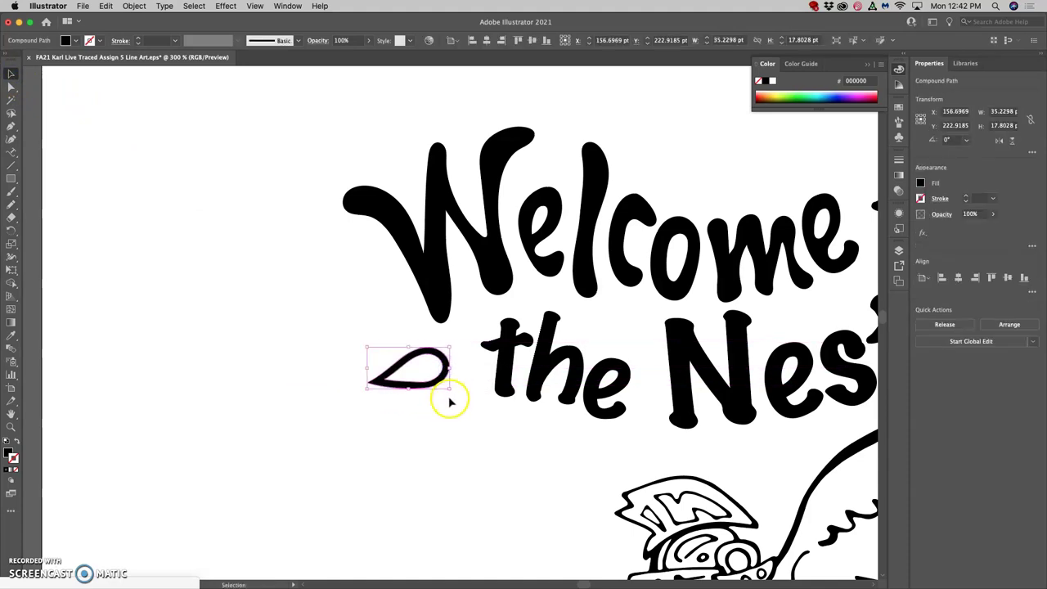
- Add a new layer above the teardrop's layer
key("a")
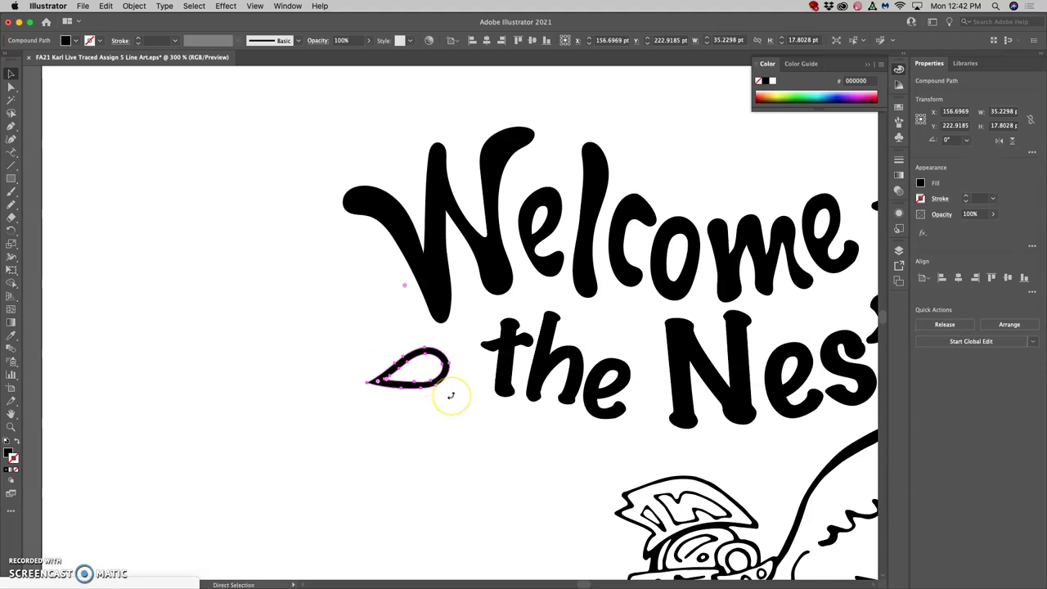
key("v")
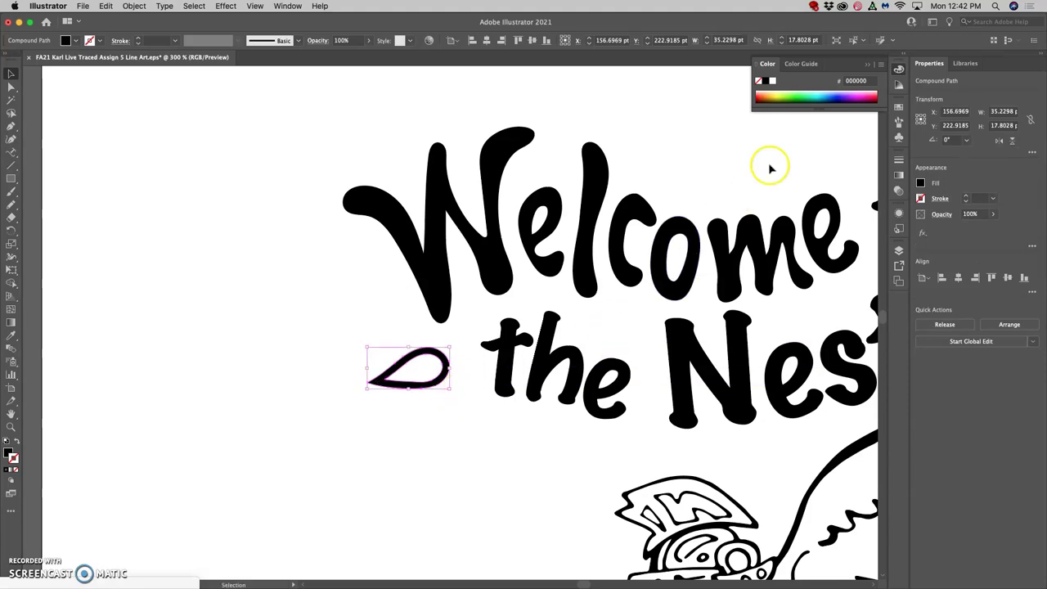
left_click(901, 253)
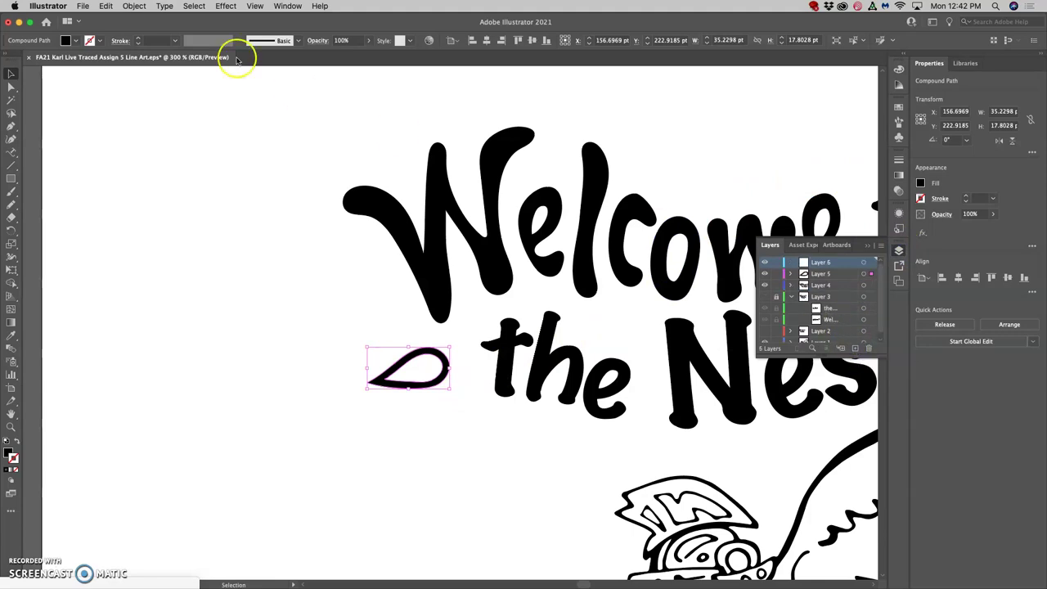
- Paste a teardrop copy in place on the new layer, move it below the original, shrink it and rotate it to about 17.3°
left_click(109, 7)
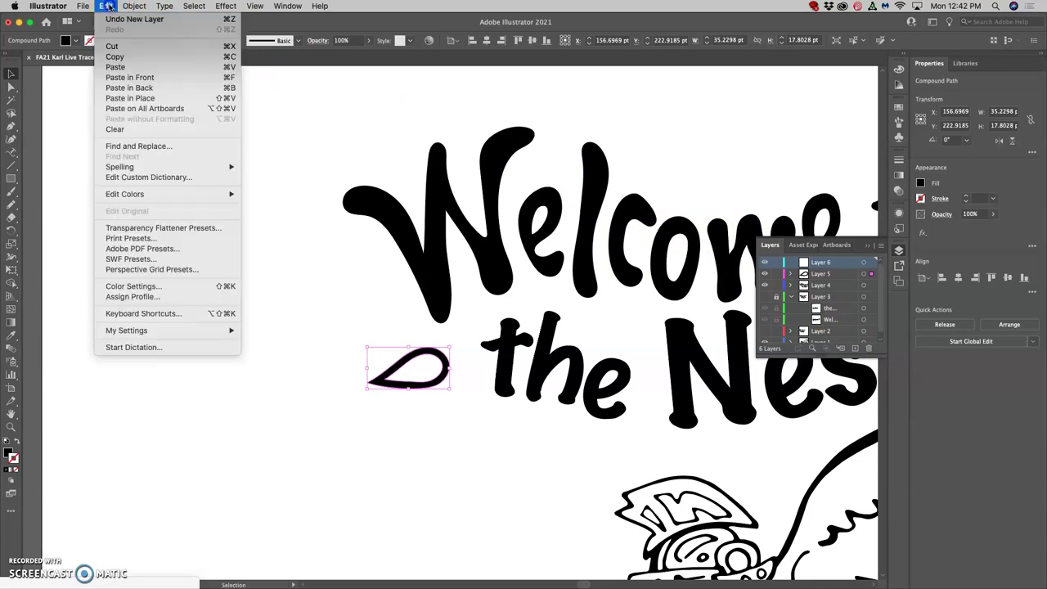
left_click(127, 99)
left_click_drag(426, 383, 440, 432)
mouse_move(468, 393)
left_mouse_down()
mouse_move(461, 384)
mouse_move(452, 399)
left_mouse_up()
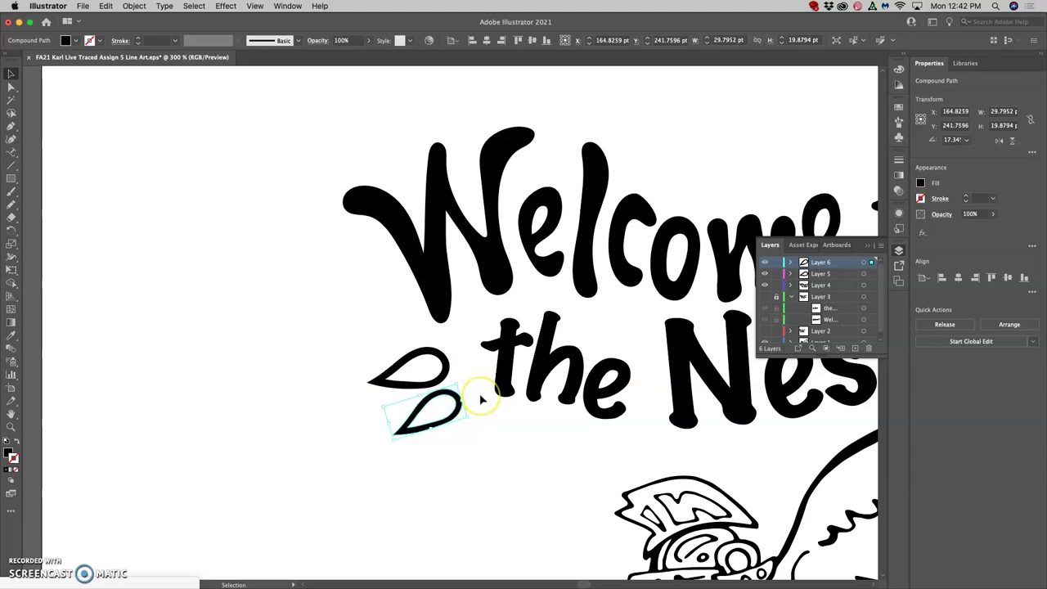
key("a")
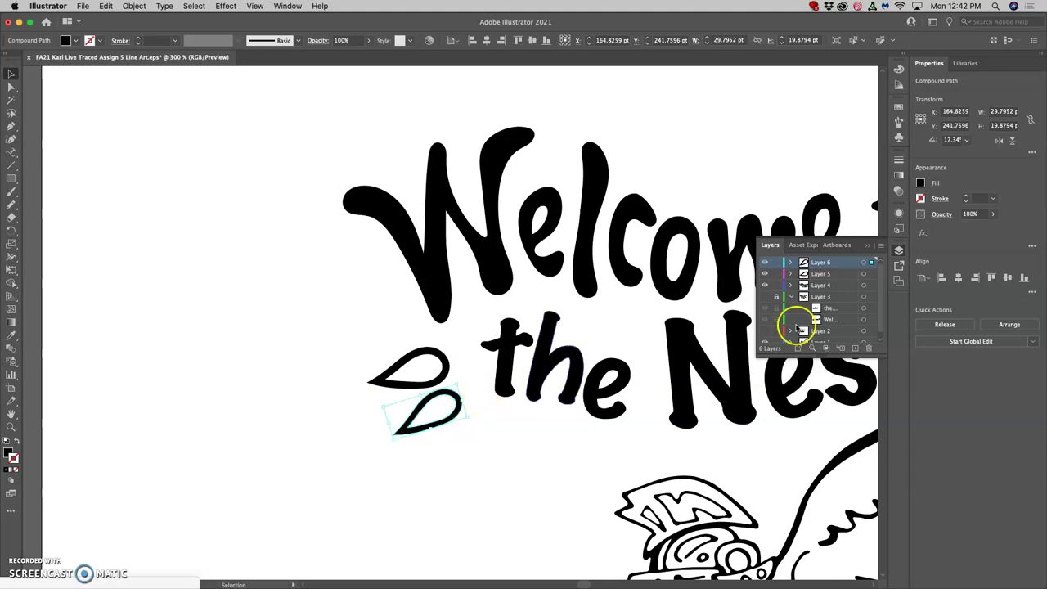
- Add another layer, paste a copy of the second teardrop in place and move it below, to about X 177 pt, Y 254.3 pt
left_click(855, 348)
left_click(108, 7)
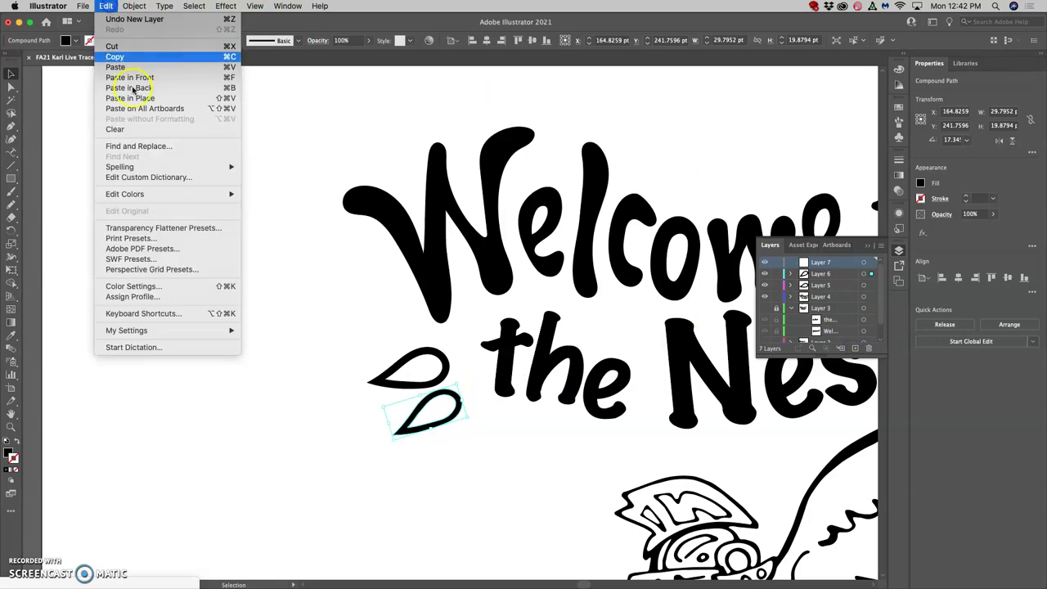
left_click(137, 96)
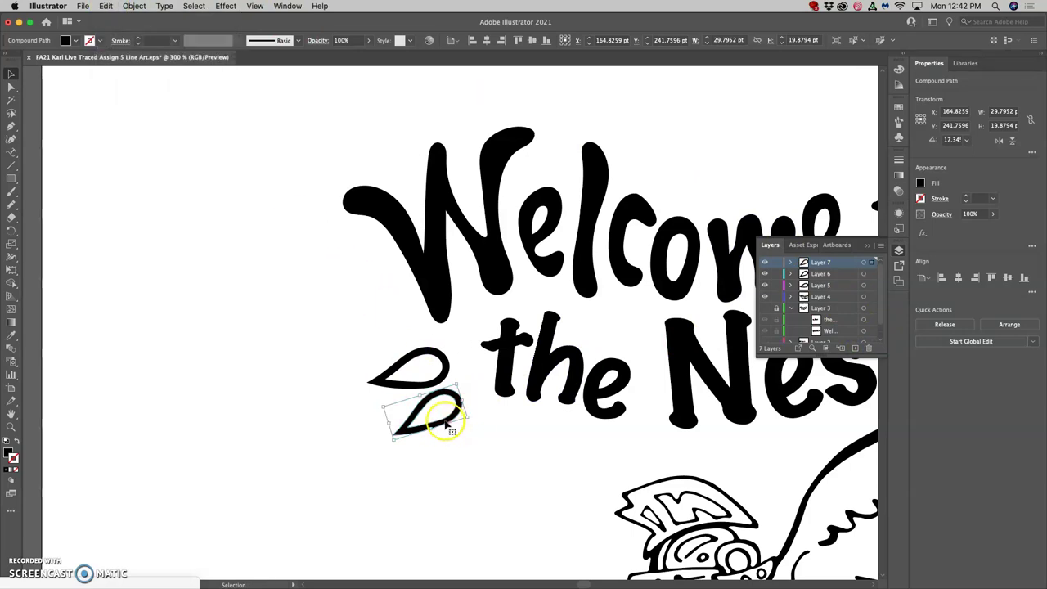
left_click_drag(447, 423, 477, 450)
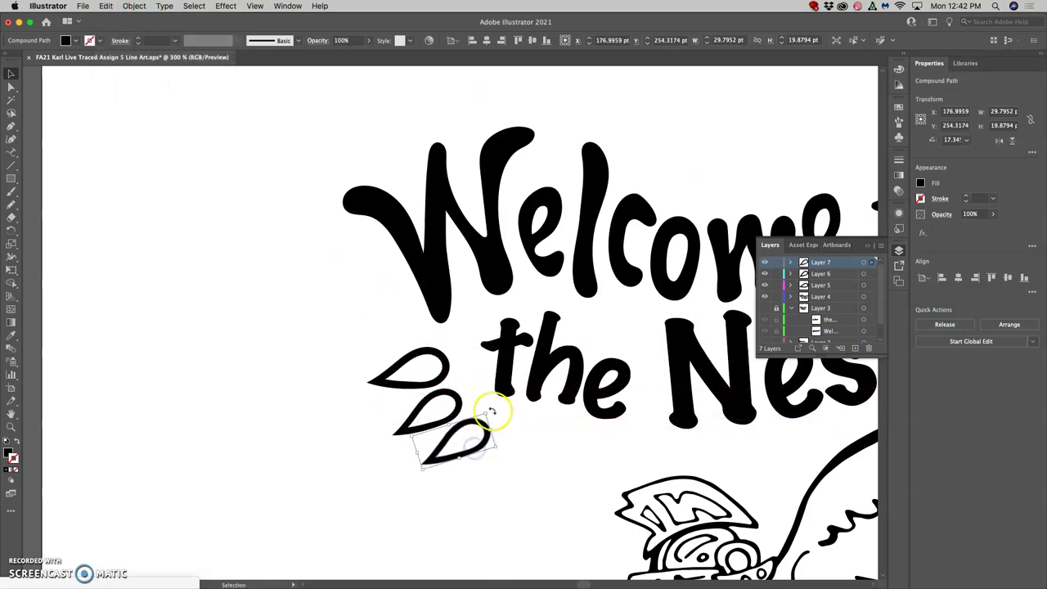
- Rotate the third teardrop to about 27.5° and move it to about X 177.3 pt, Y 255.4 pt
left_click_drag(489, 409, 474, 427)
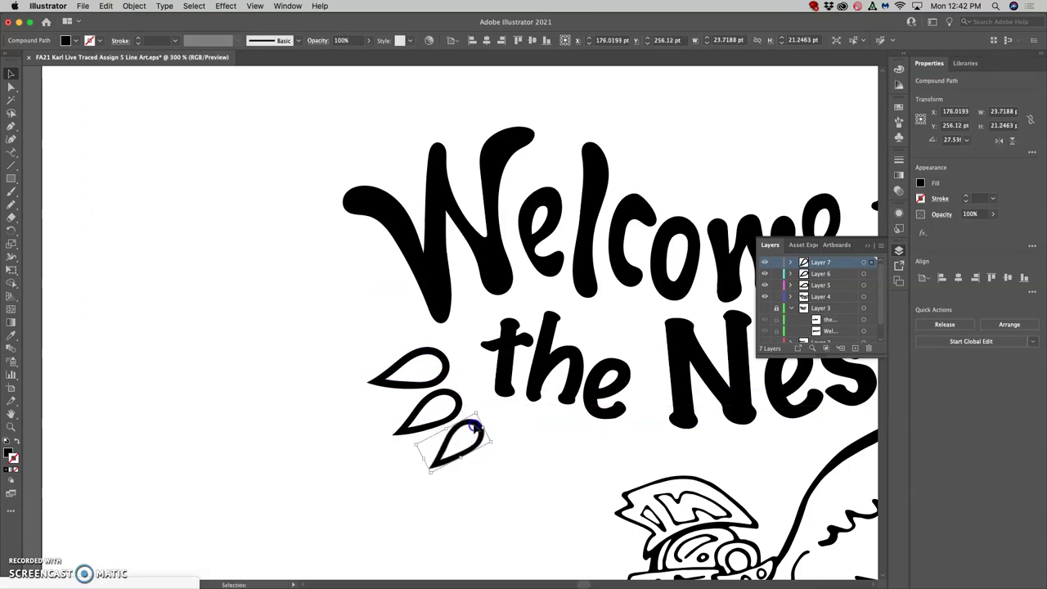
key("Return")
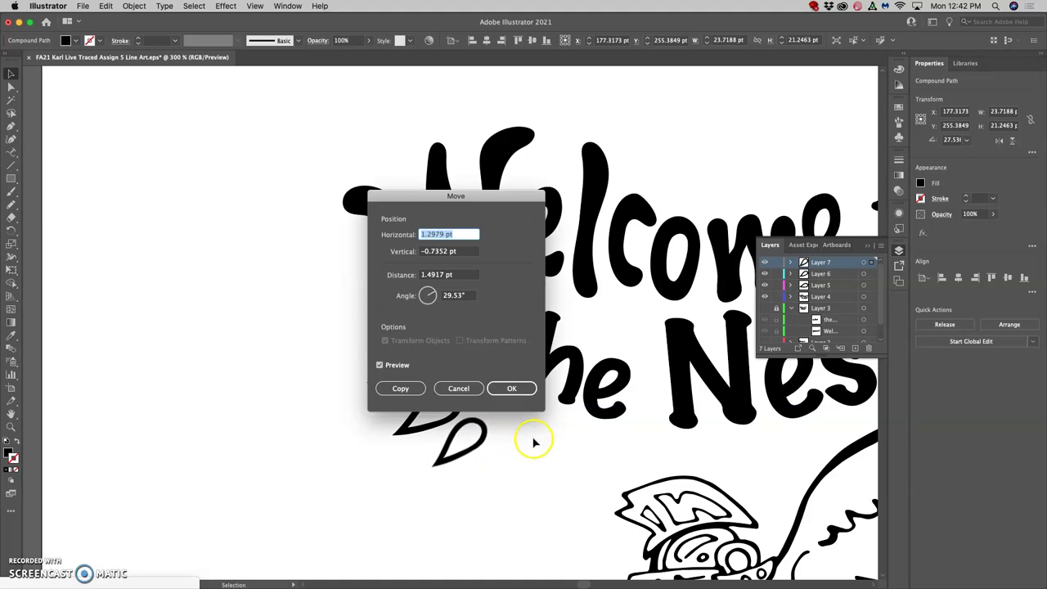
left_click(512, 389)
left_click(512, 430)
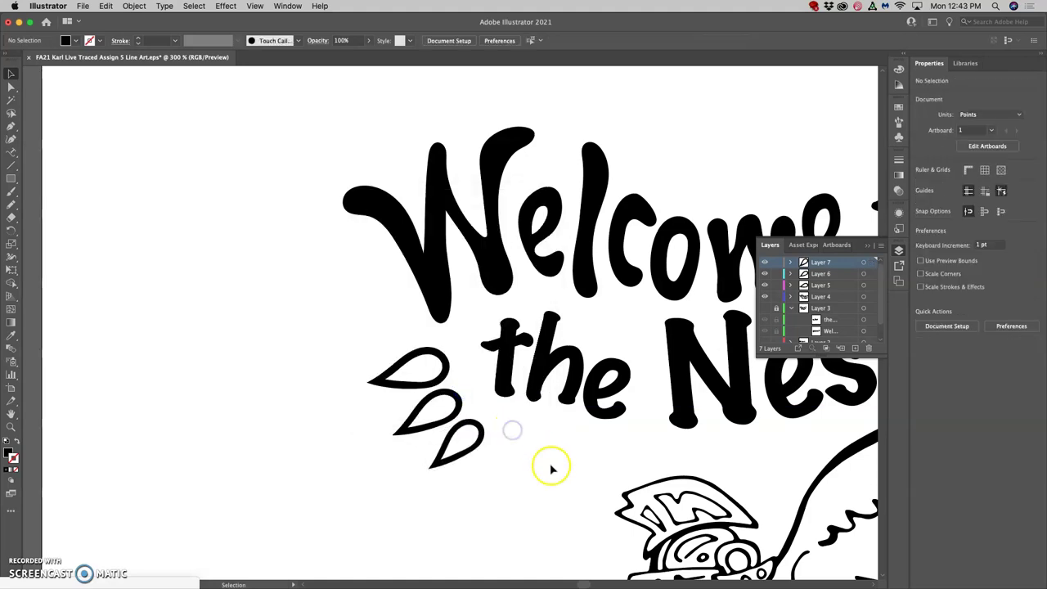
scroll(556, 467, "down", 5)
scroll(533, 417, "up", 5)
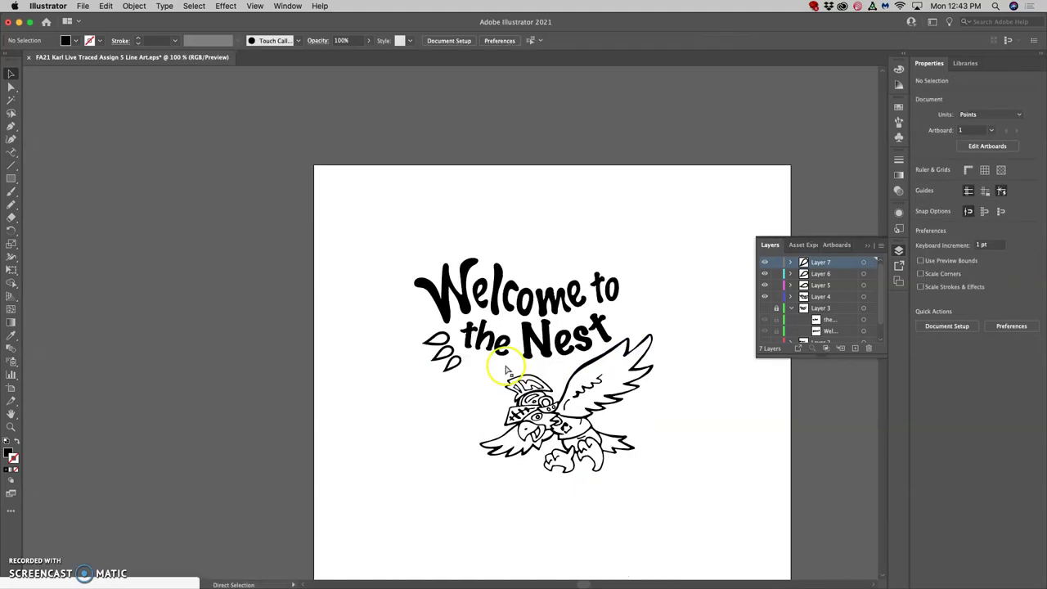
key("v")
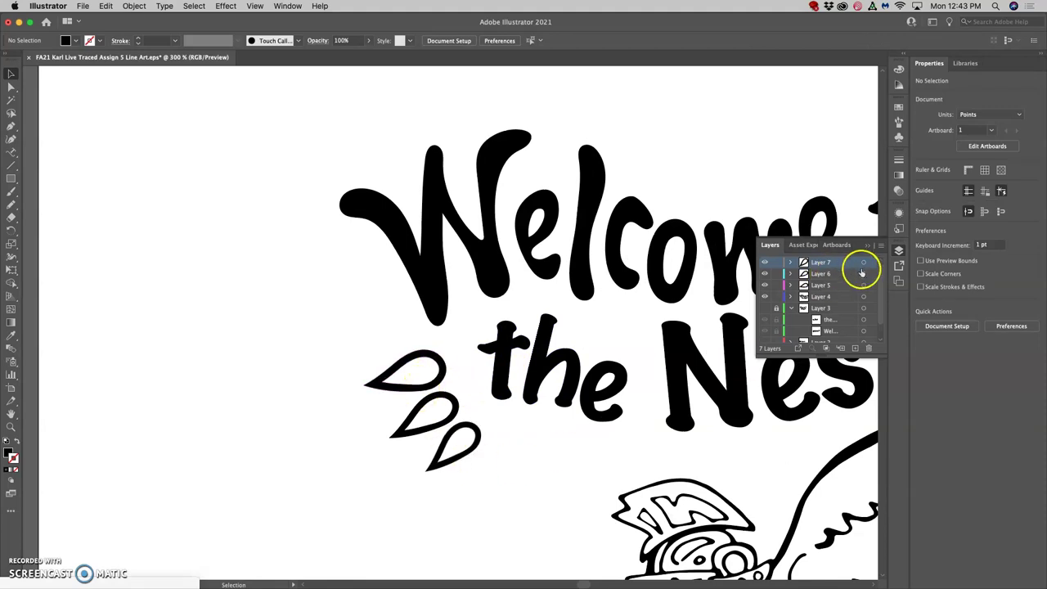
- Select all three teardrops, stretch them wider, rotate them slightly and move them closer to "the", about 65.5 by 47.2 pt overall
left_click(864, 264)
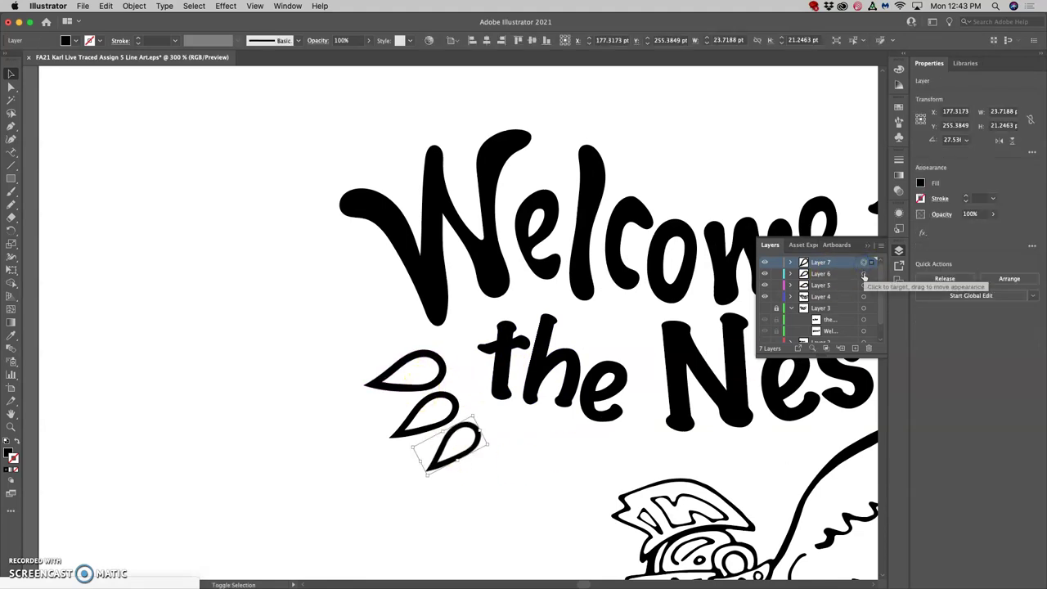
left_click(864, 275, "shift")
left_click(864, 285, "shift")
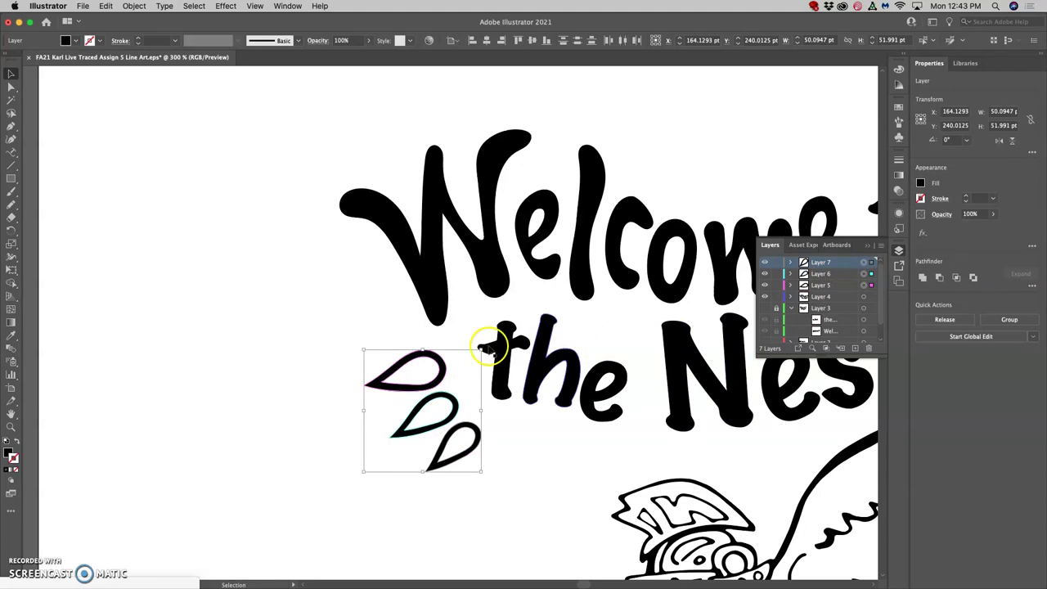
left_click_drag(364, 352, 328, 348)
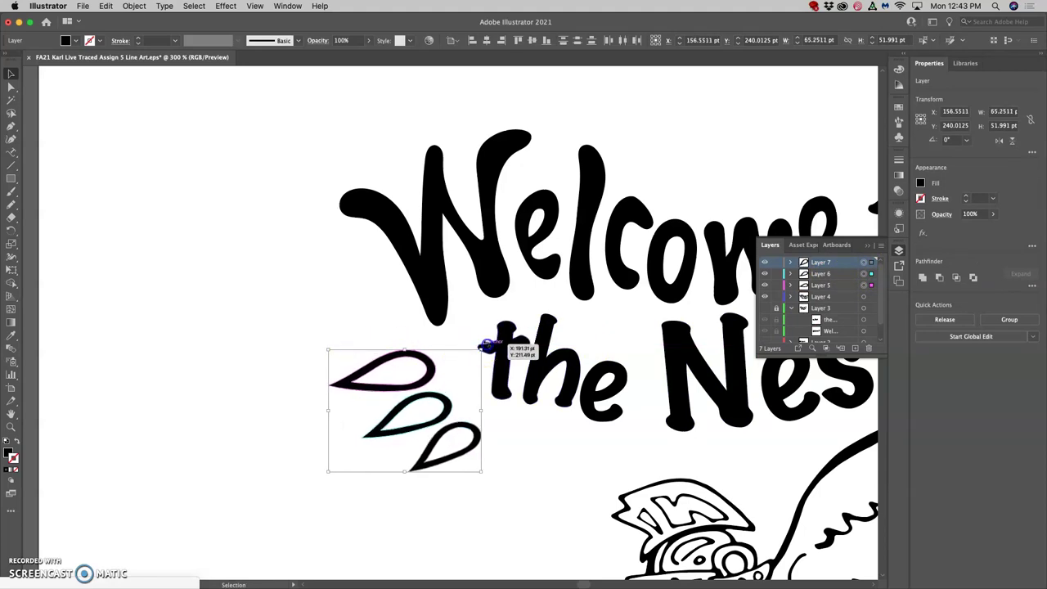
left_click_drag(482, 471, 487, 444)
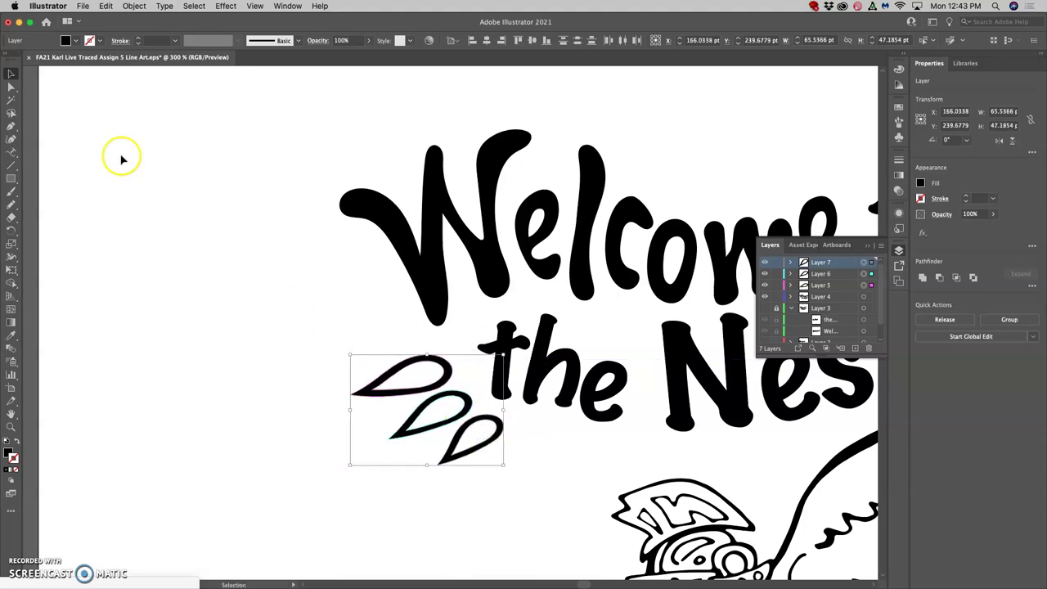
- Nudge the middle teardrop down and away from "the", to about X 164.4 pt, Y 243.8 pt
left_click(12, 86)
left_click(156, 159)
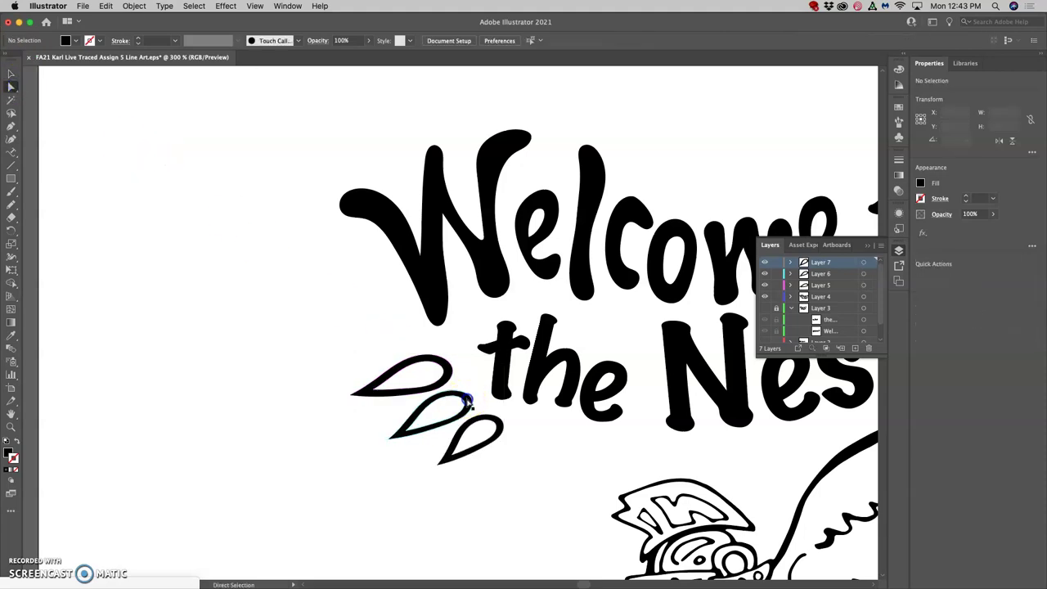
left_click(468, 400)
key("Left")
key("Left")
key("Down")
key("Down")
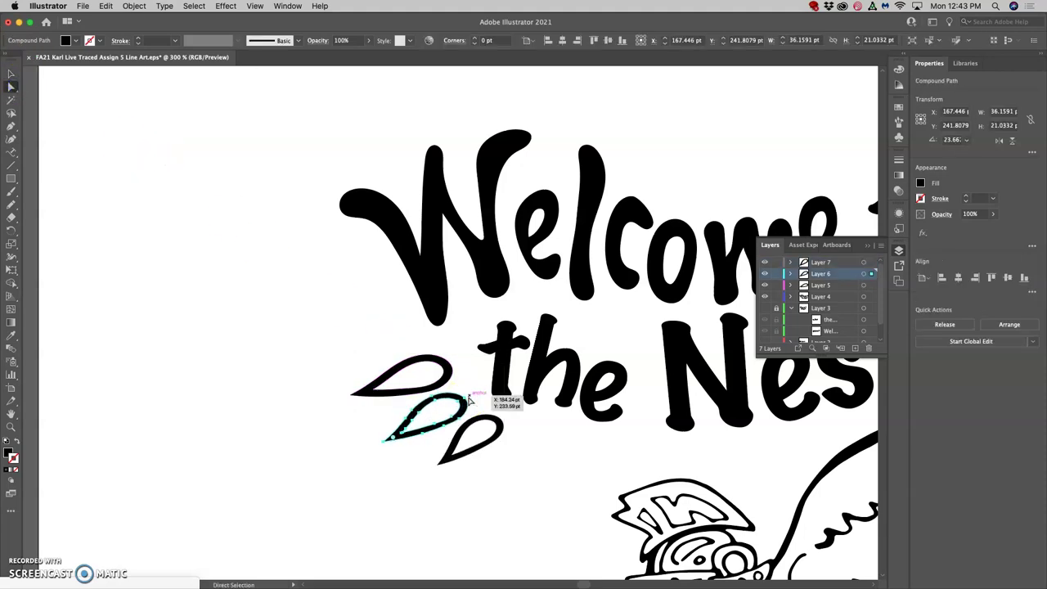
key("Left")
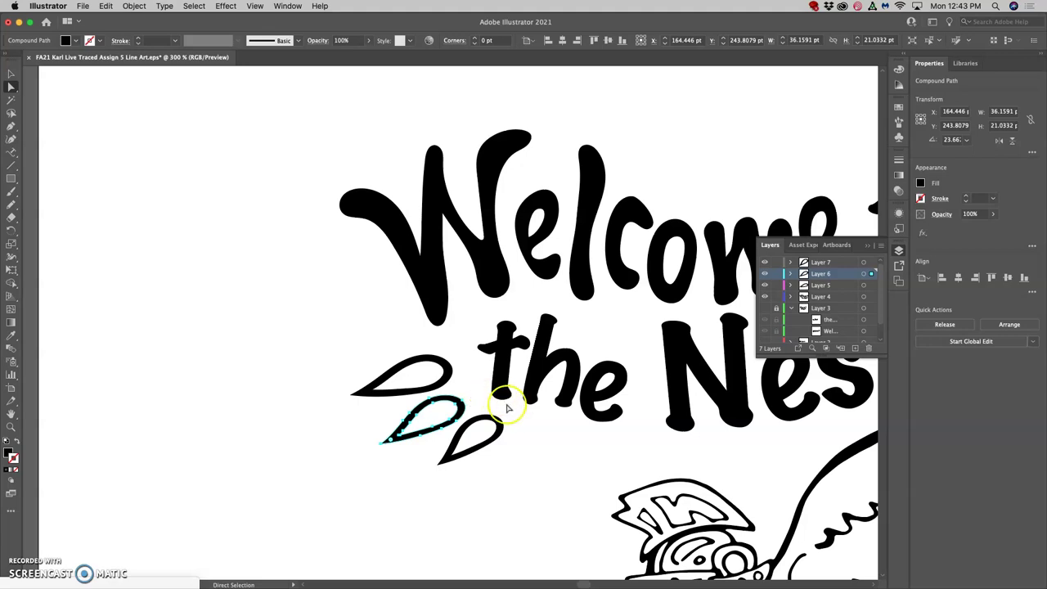
- Rotate the lowest teardrop to a steeper angle of about 41.9°
left_click(491, 424)
key("v")
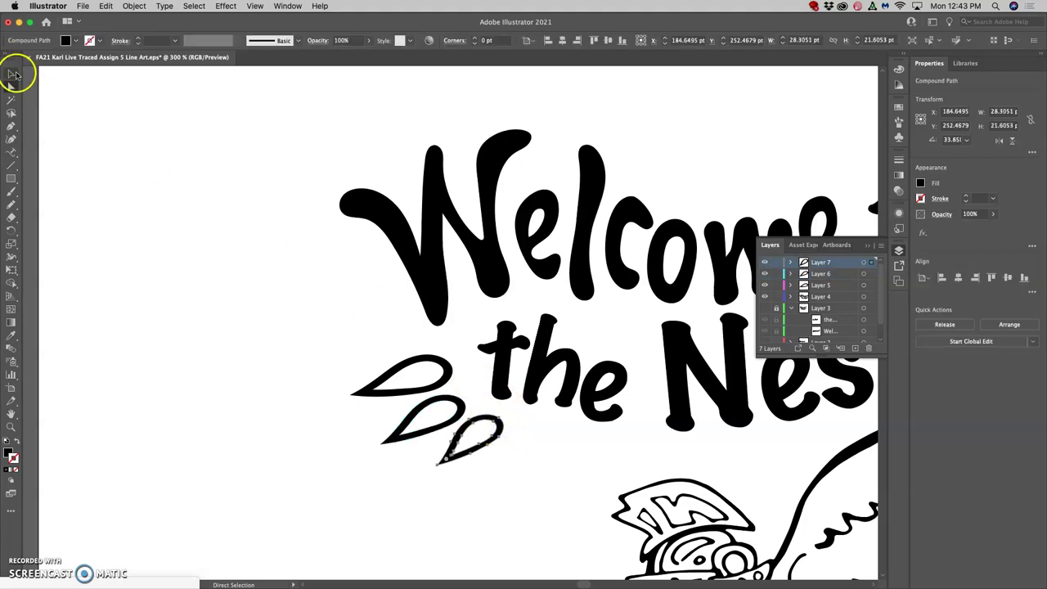
left_click_drag(493, 403, 491, 399)
left_click(533, 433)
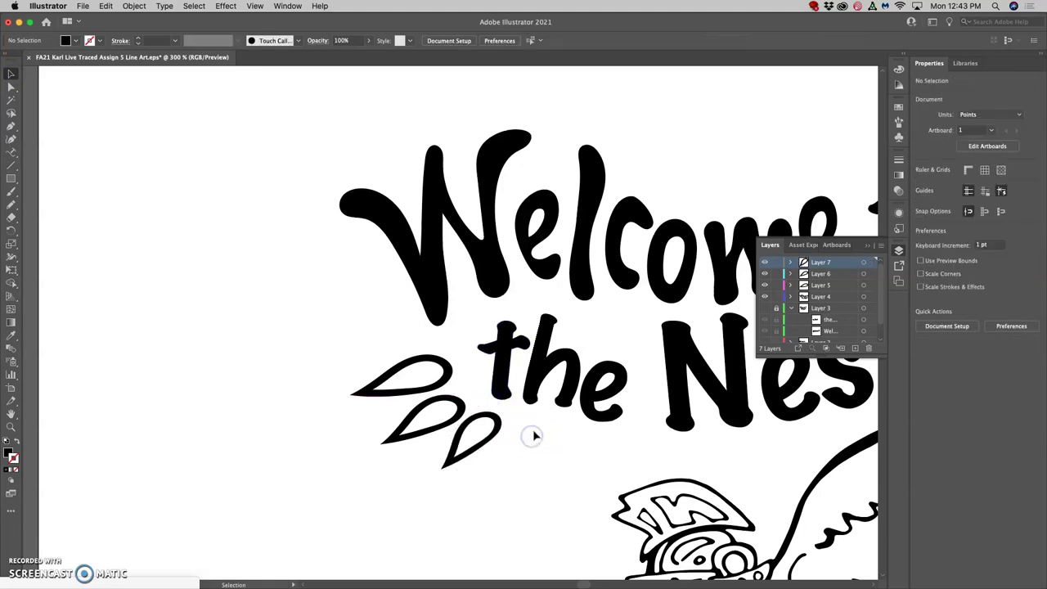
key("super+minus")
key("super+minus")
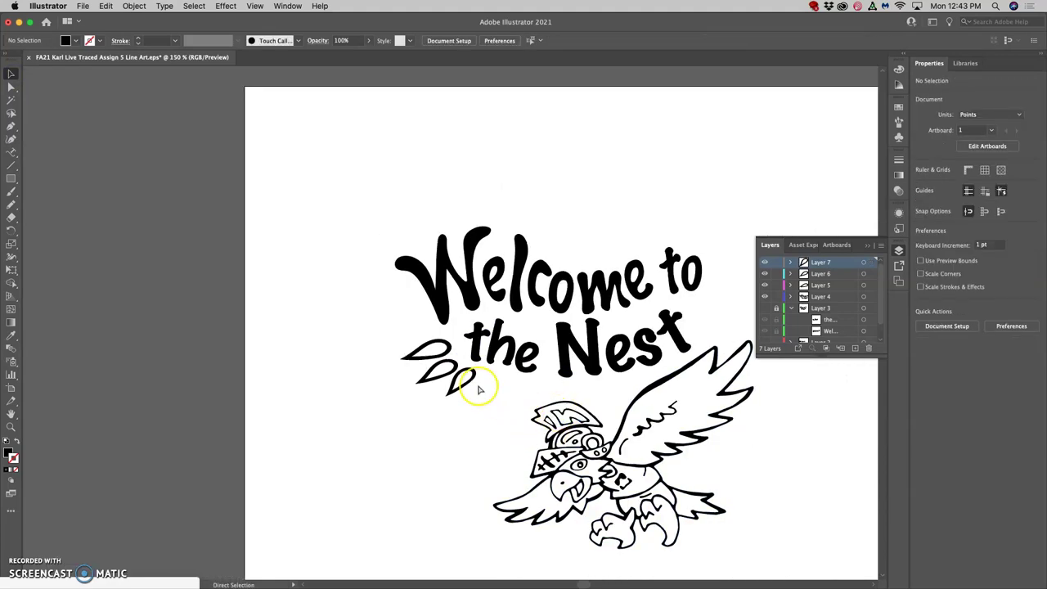
- Shrink the middle teardrop from its pointed end to about 31.7 by 18.7 pt
key("super+equal")
key("super+equal")
left_click(455, 409)
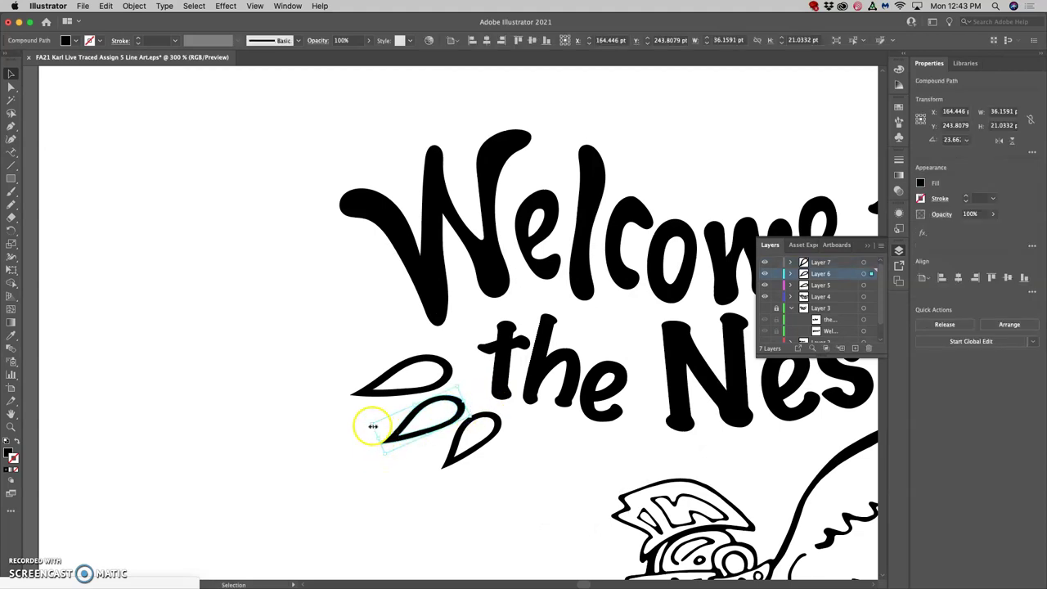
left_click_drag(371, 424, 381, 423)
- Shrink the lowest teardrop from its pointed end to about 23.1 by 22 pt and slightly adjust its placement beside the middle one
left_click(455, 450)
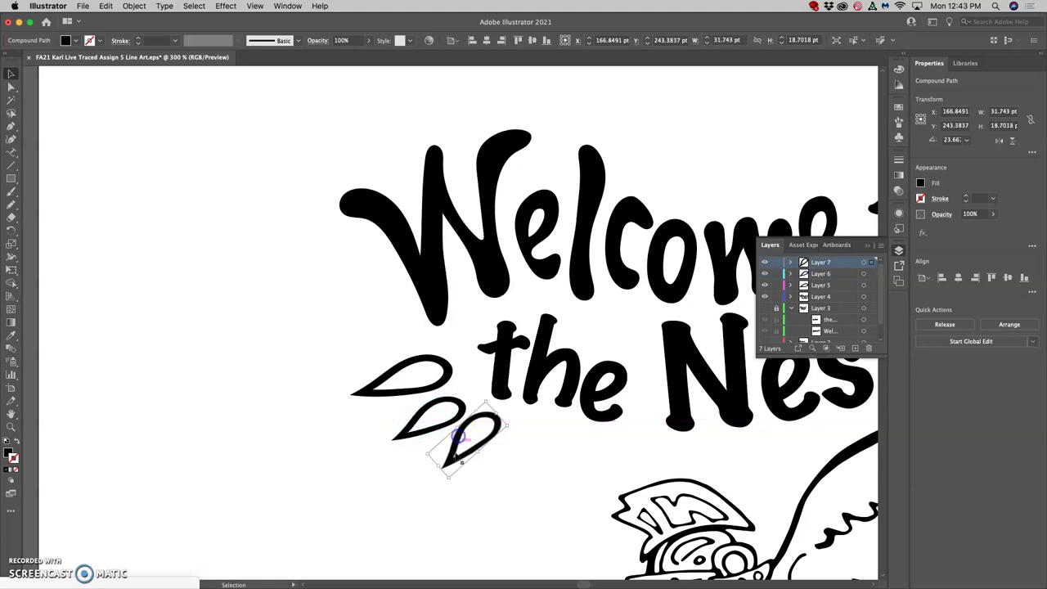
left_click_drag(430, 454, 437, 450)
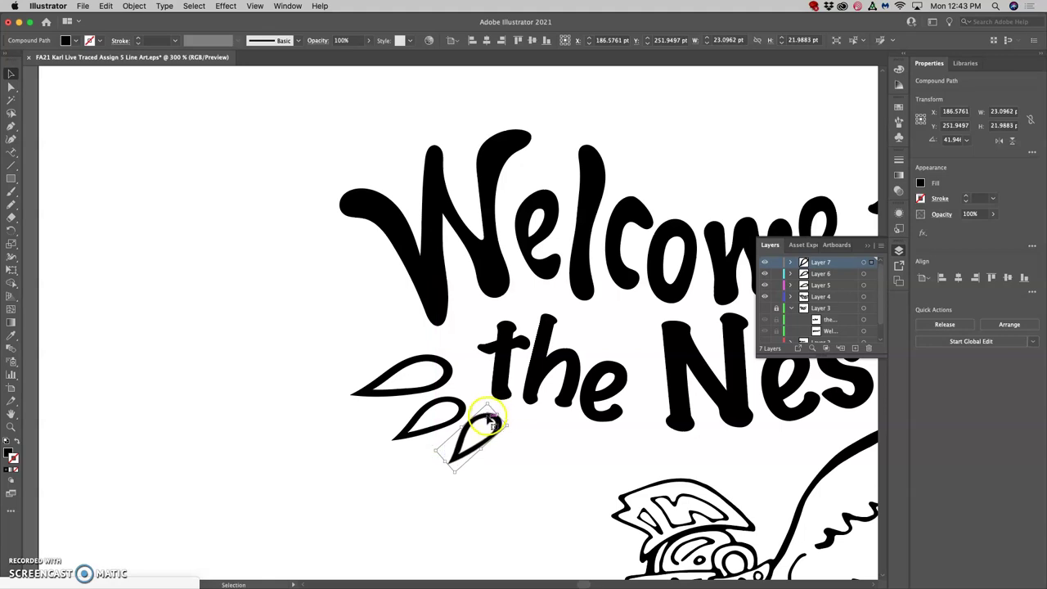
mouse_move(488, 417)
left_mouse_down()
mouse_move(484, 408)
mouse_move(491, 425)
left_mouse_up()
left_click(507, 451)
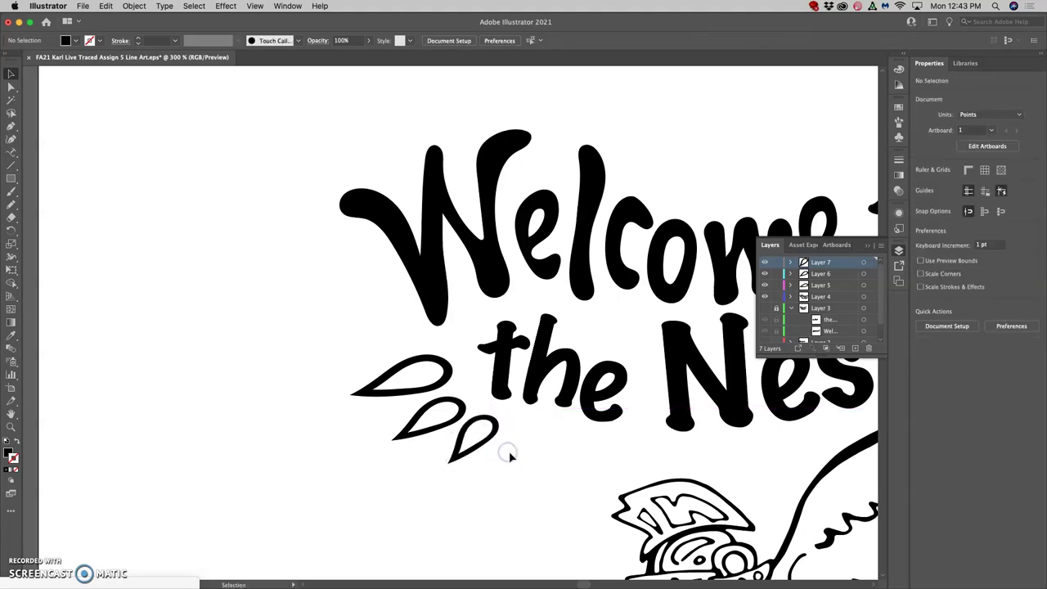
key("super+minus")
key("super+minus")
key("super+minus")
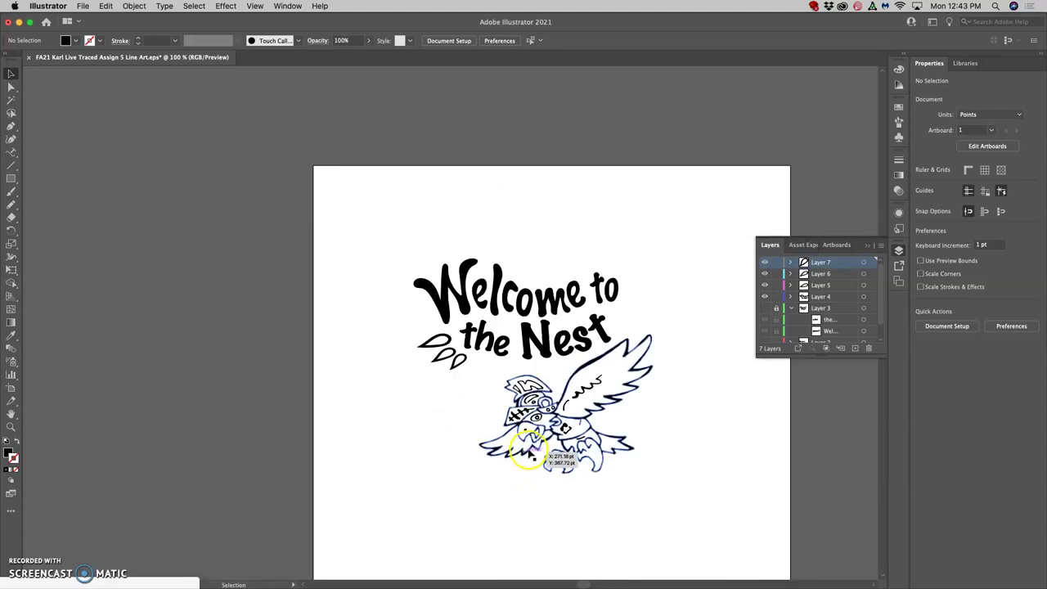
scroll(539, 454, "right", 2)
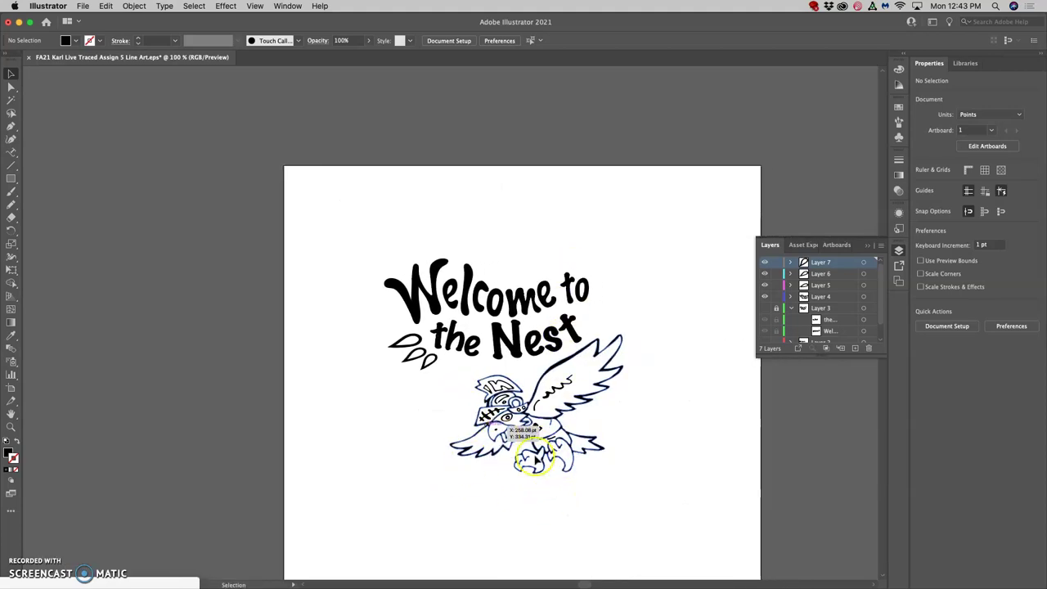